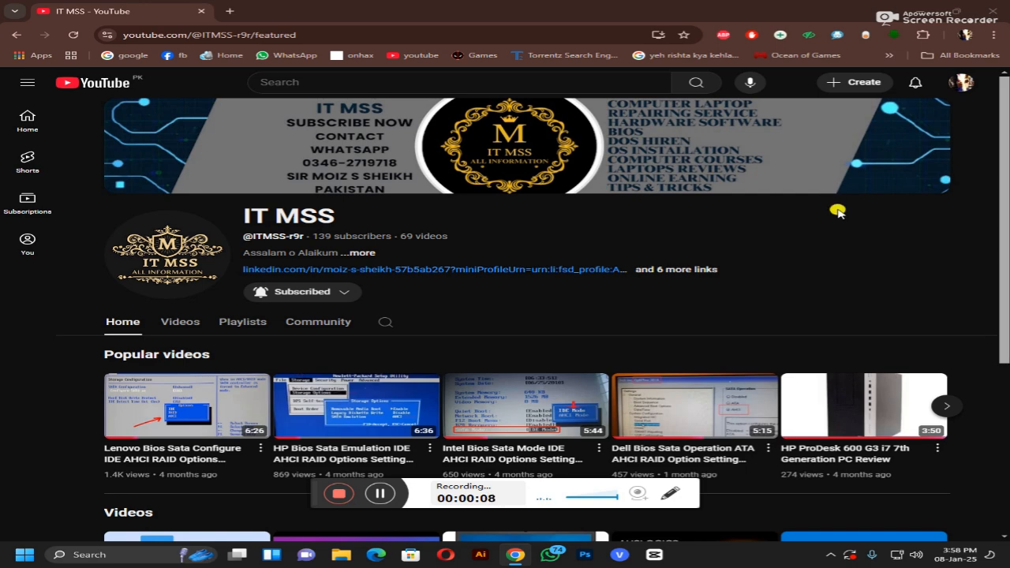
Step: Scroll the IT MSS channel home page and page through its popular and channel video carousels
scroll(839, 217, "down", 1)
left_click(946, 295)
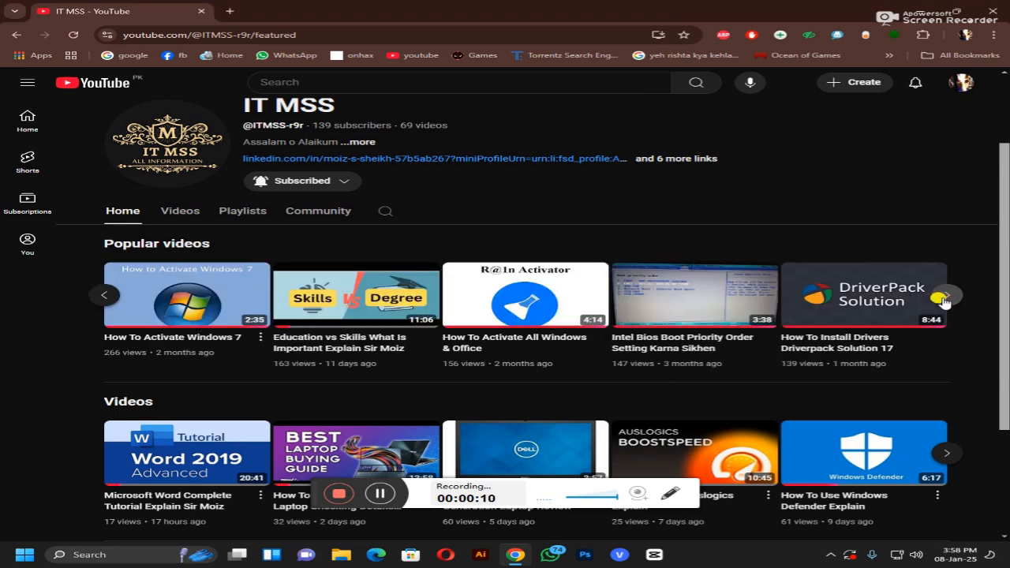
left_click(945, 296)
scroll(759, 295, "down", 1)
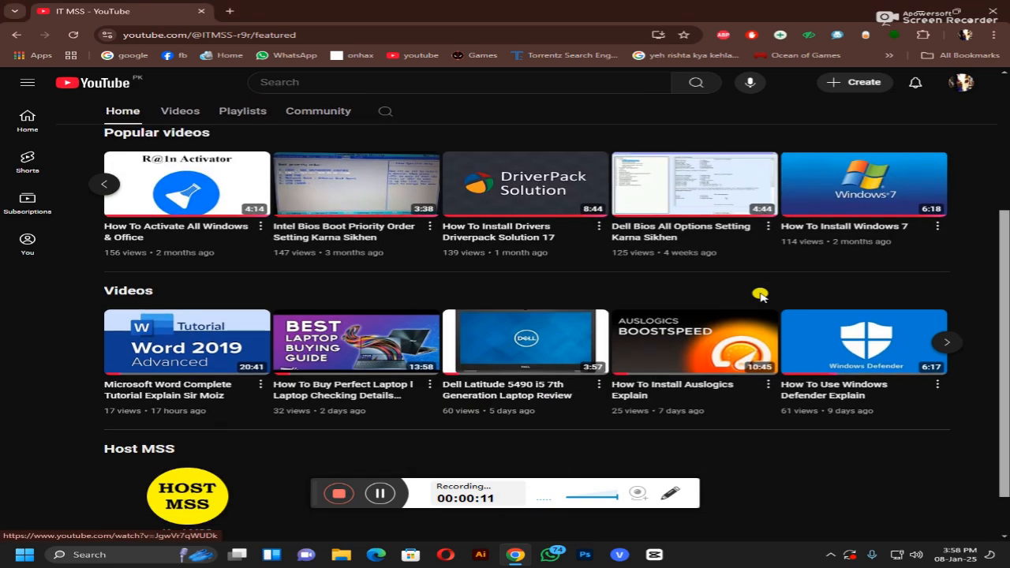
left_click(945, 341)
scroll(744, 293, "down", 1)
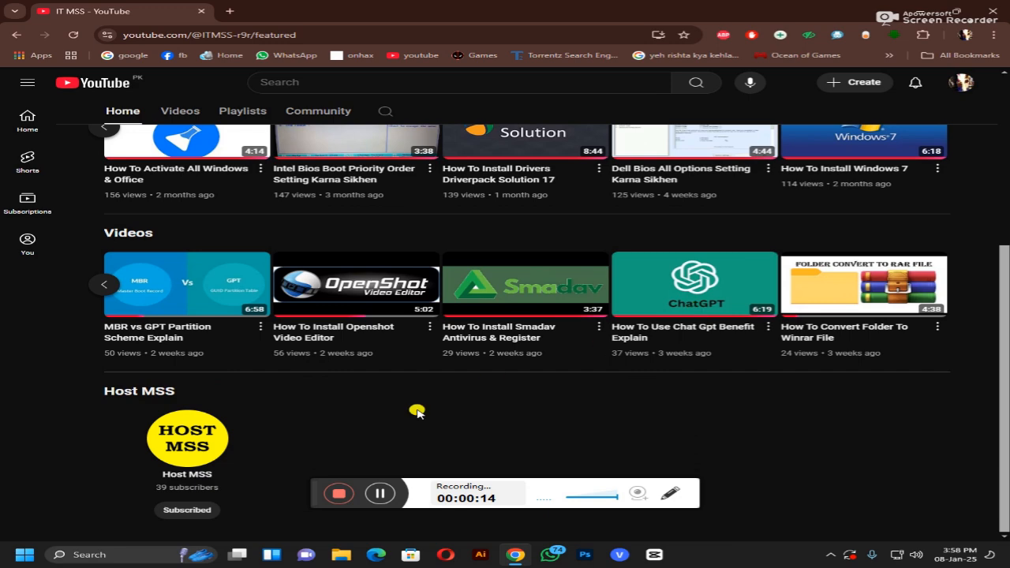
scroll(197, 471, "up", 4)
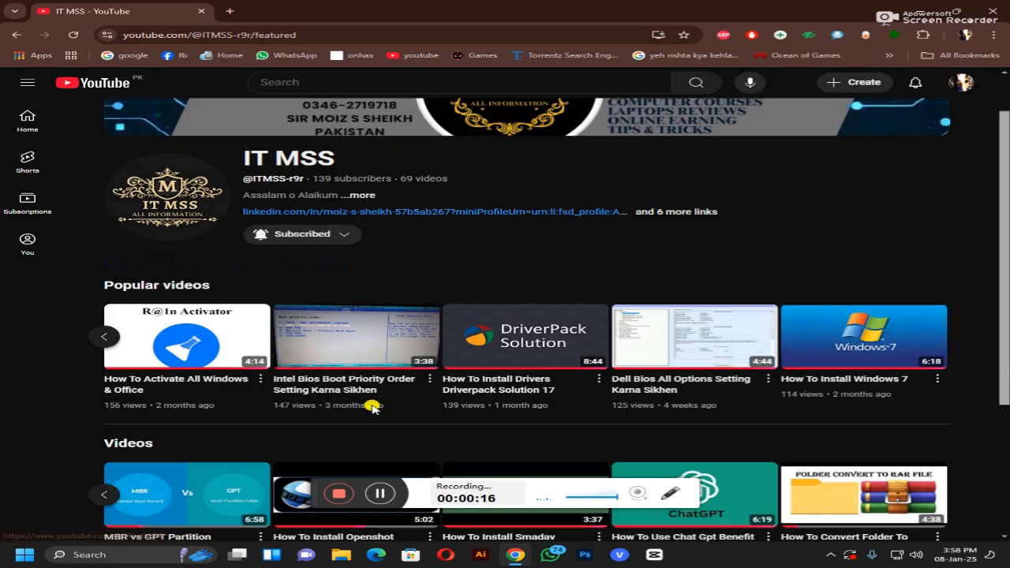
Step: View the channel's Playlists page and scroll through the playlists
left_click(243, 322)
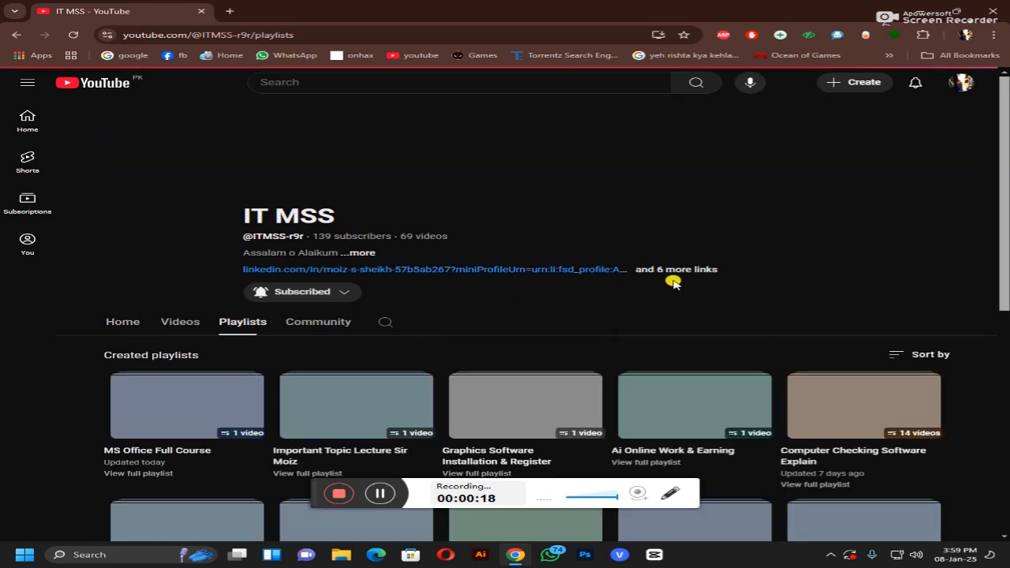
scroll(674, 284, "down", 6)
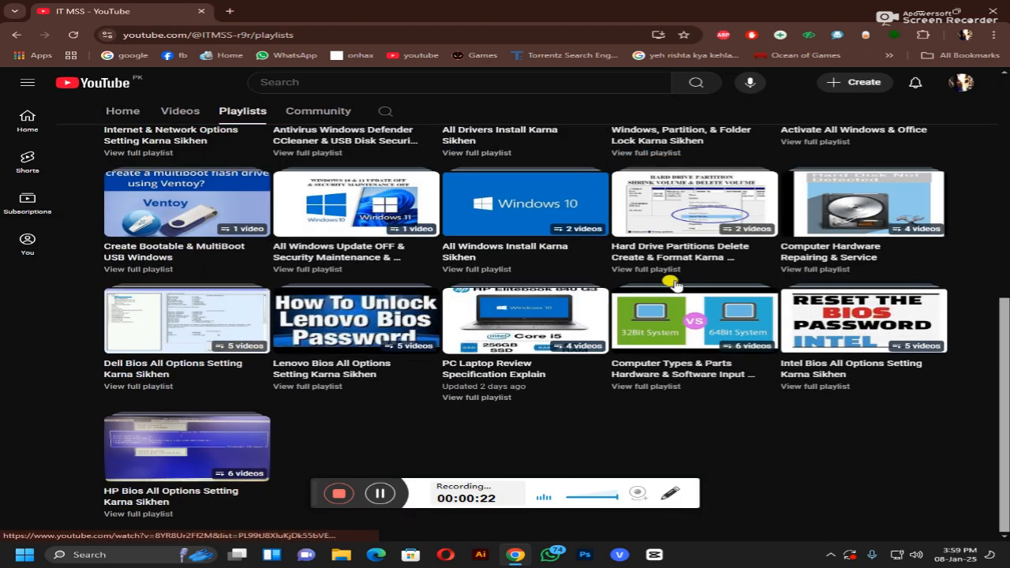
scroll(670, 283, "up", 6)
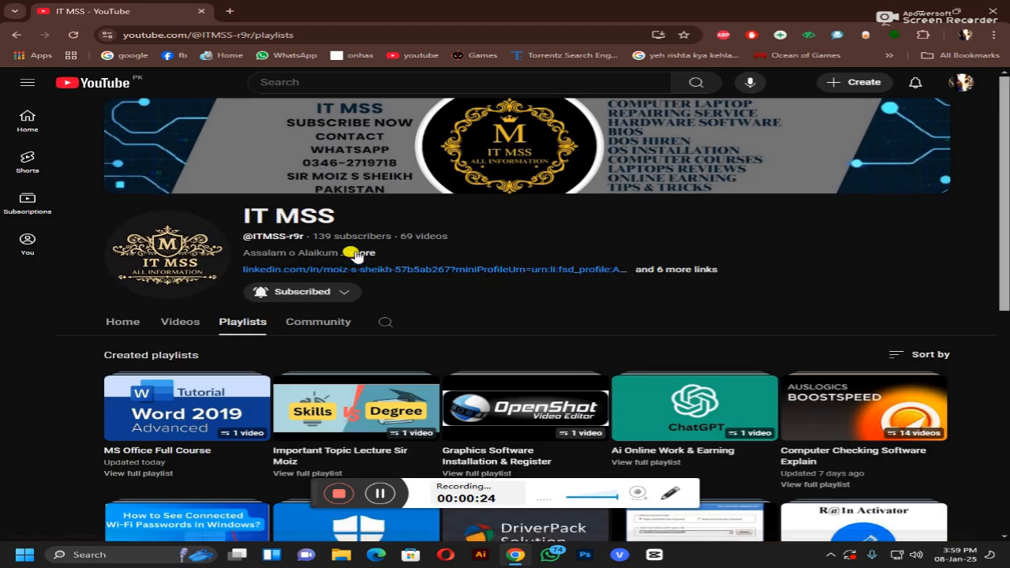
Step: Read the channel's full About details, return to Home, and minimize Chrome to show the desktop
left_click(355, 253)
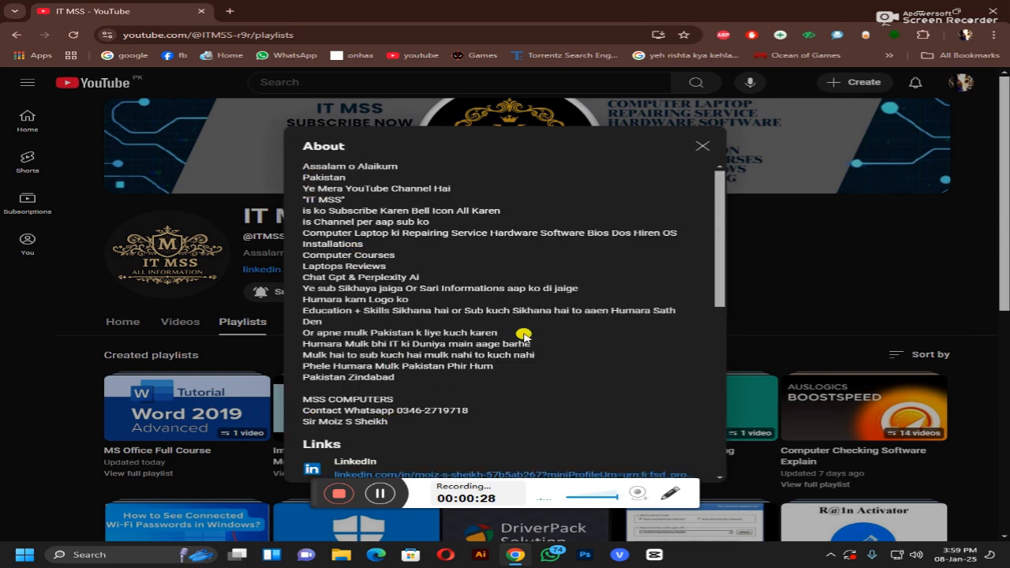
scroll(521, 336, "down", 5)
scroll(521, 335, "down", 2)
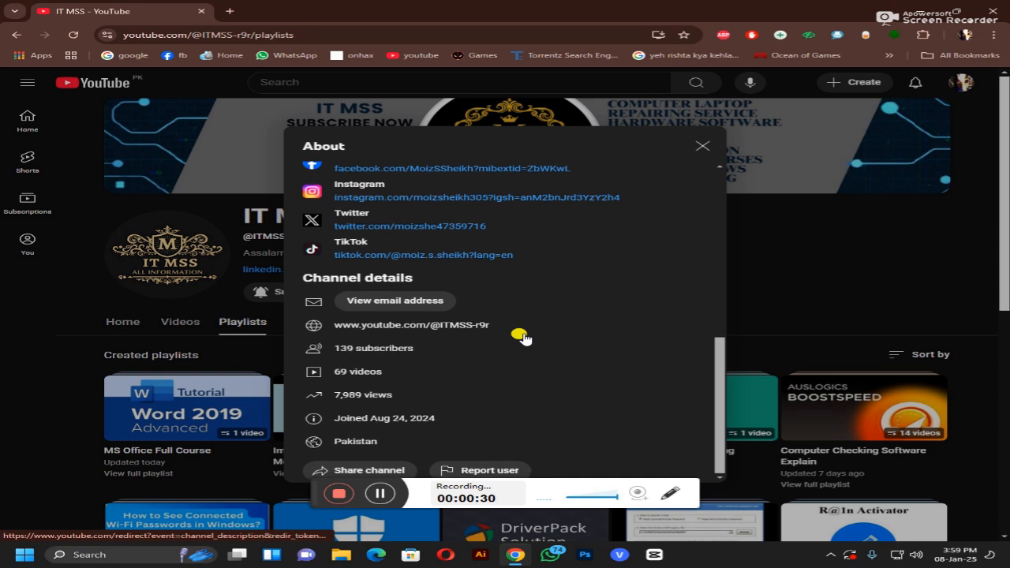
left_click(702, 146)
left_click(117, 322)
left_click(912, 16)
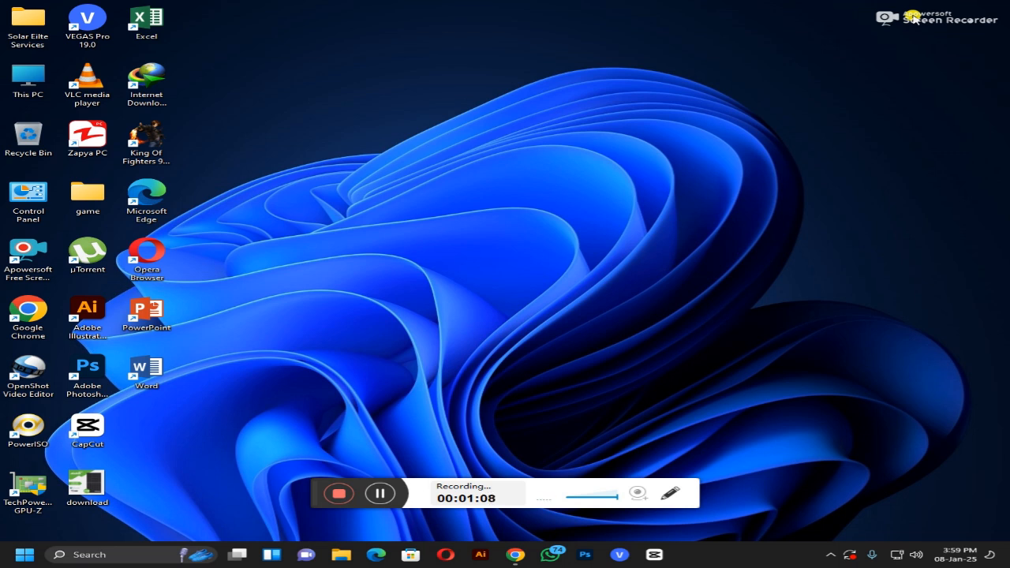
Step: Launch Excel from the desktop shortcut and create a blank workbook, Book1
double_click(147, 24)
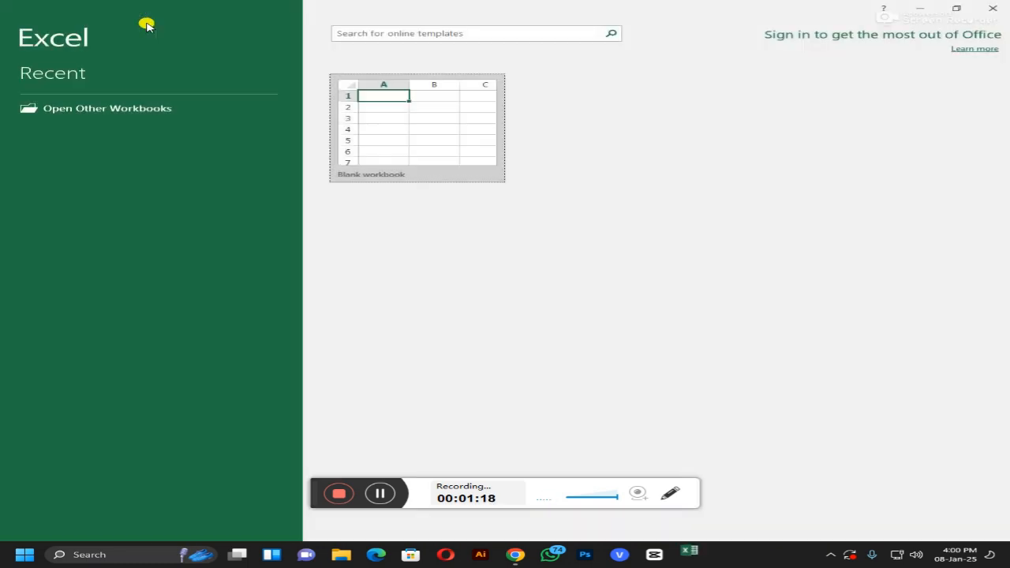
left_click(448, 149)
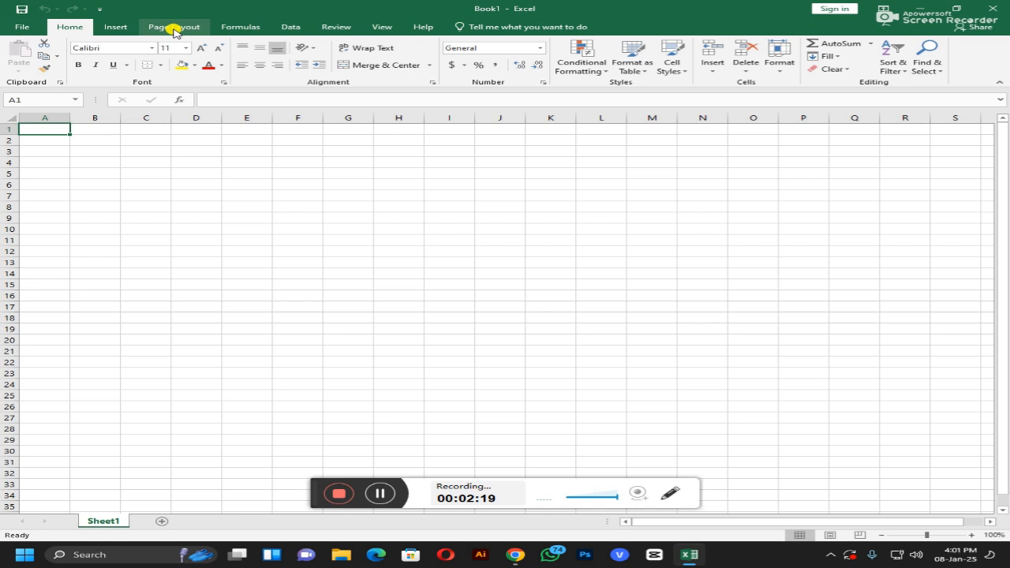
Step: Set Narrow page margins and A4 paper size, then scroll to check the page breaks
left_click(175, 28)
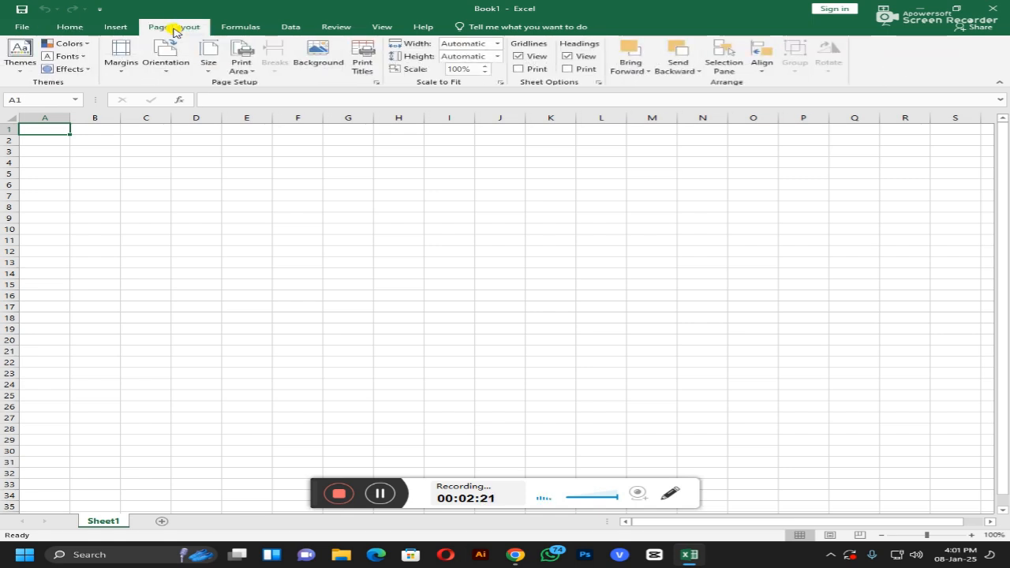
left_click(119, 66)
left_click(196, 189)
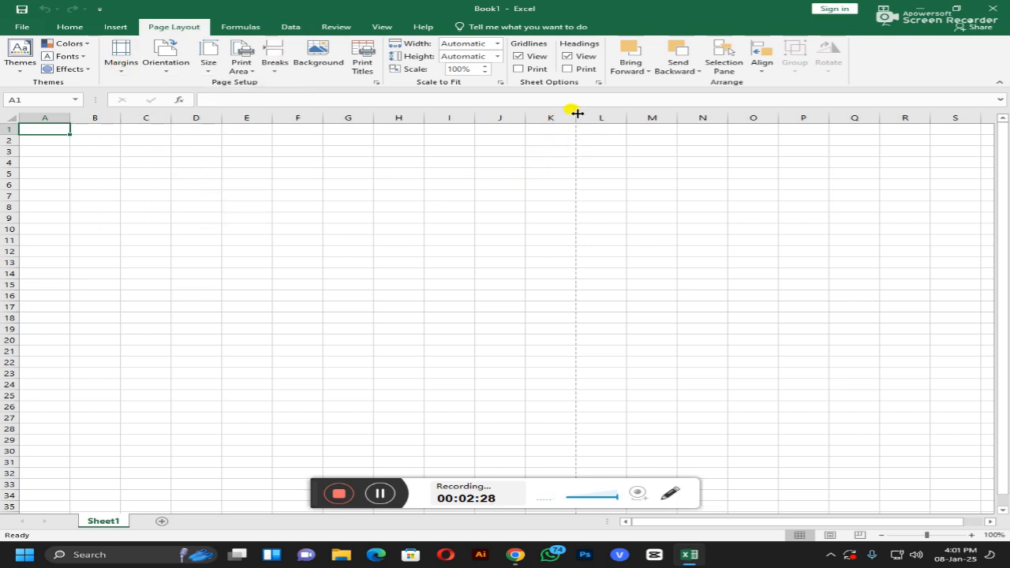
left_click(208, 55)
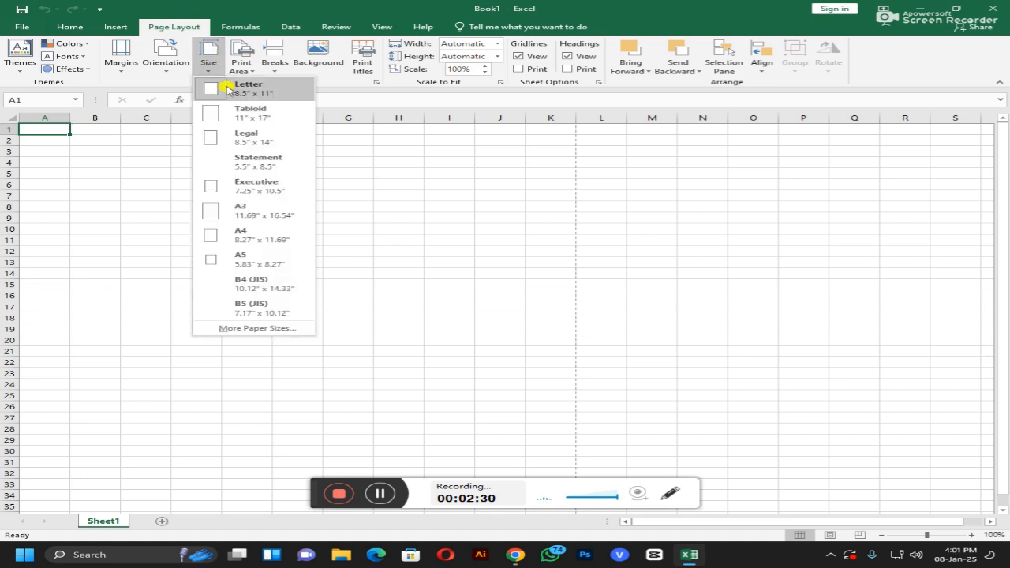
left_click(256, 232)
left_click(119, 56)
left_click(116, 56)
left_click(211, 65)
left_click(211, 65)
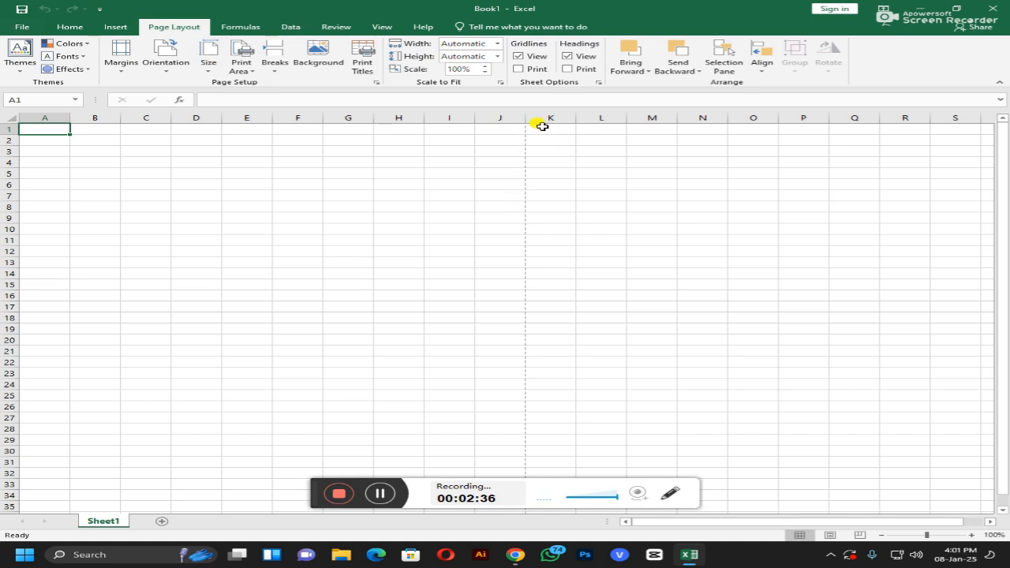
scroll(187, 273, "down", 5)
scroll(185, 272, "down", 4)
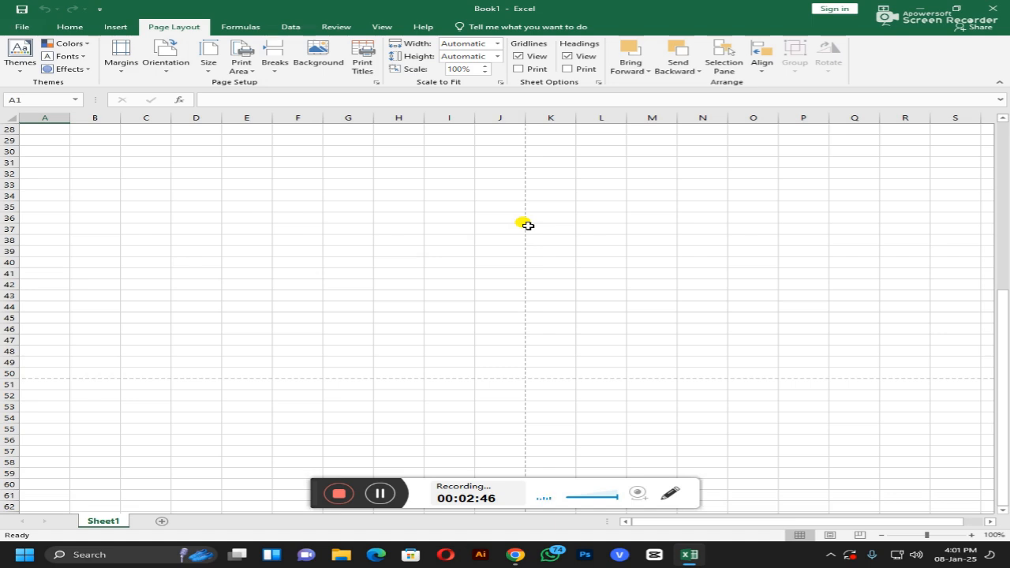
scroll(403, 263, "up", 9)
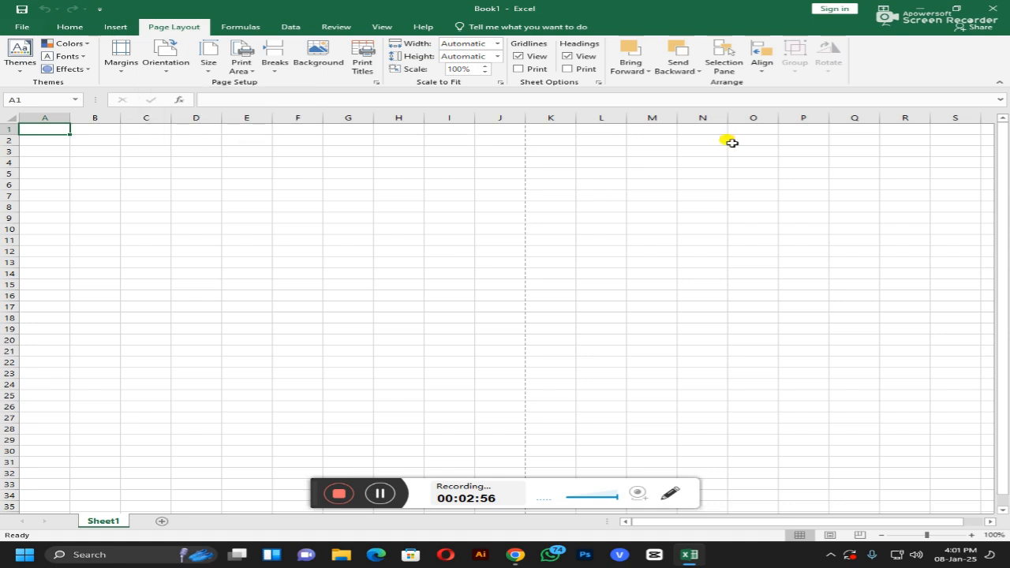
Step: Try Landscape orientation, then set the page back to Portrait
left_click(167, 63)
left_click(180, 106)
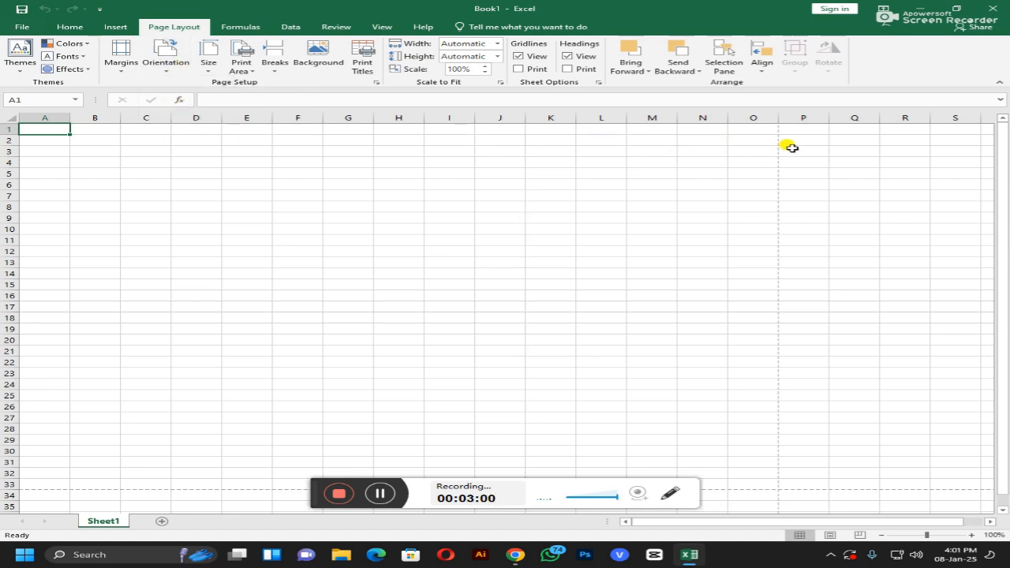
scroll(566, 182, "down", 5)
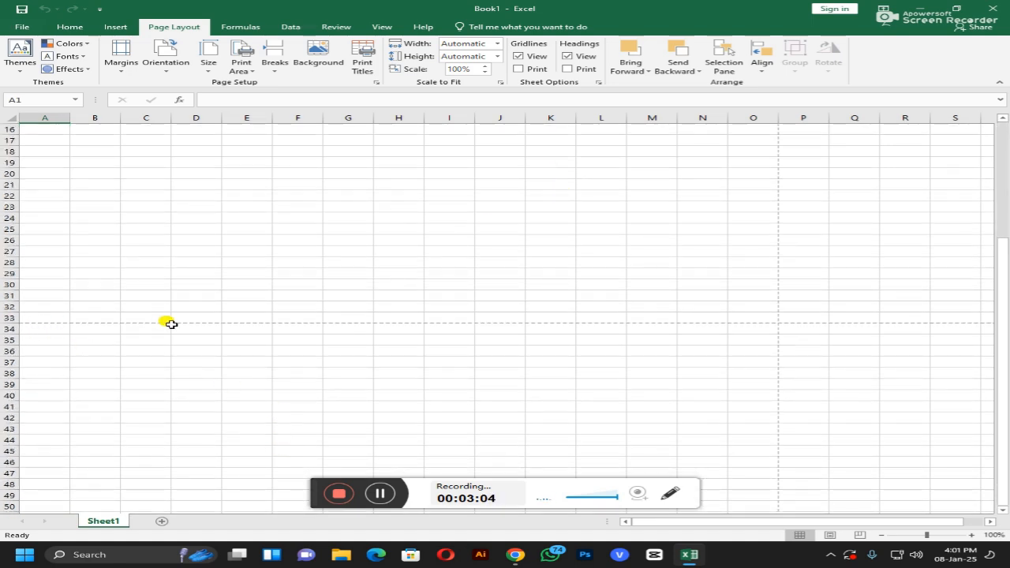
scroll(171, 323, "up", 5)
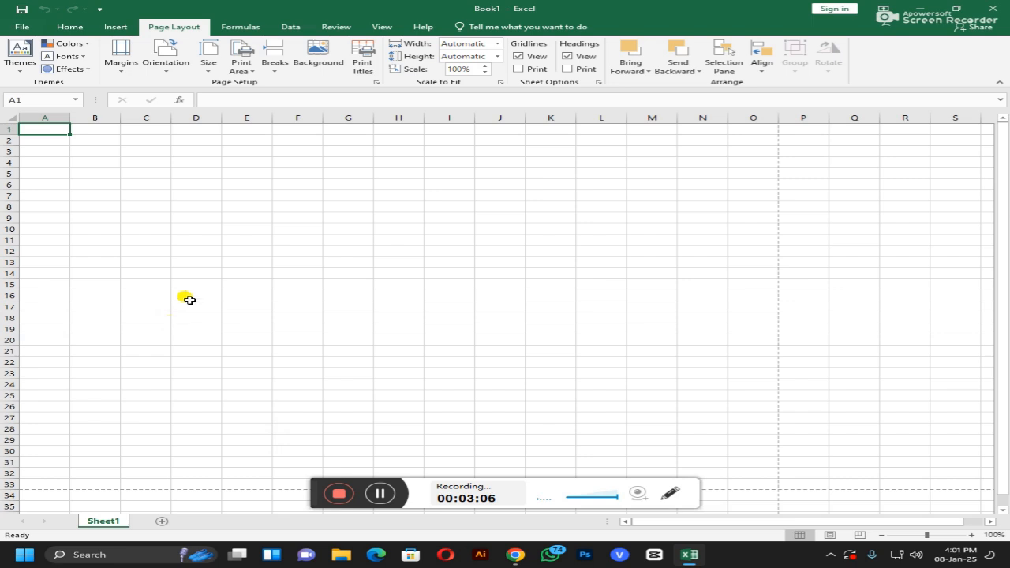
left_click(156, 68)
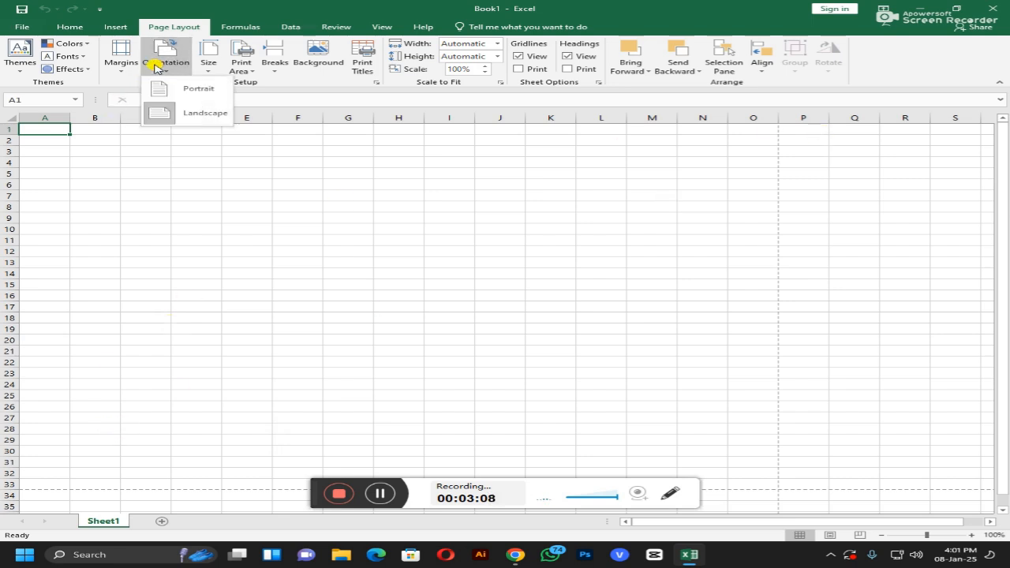
left_click(185, 90)
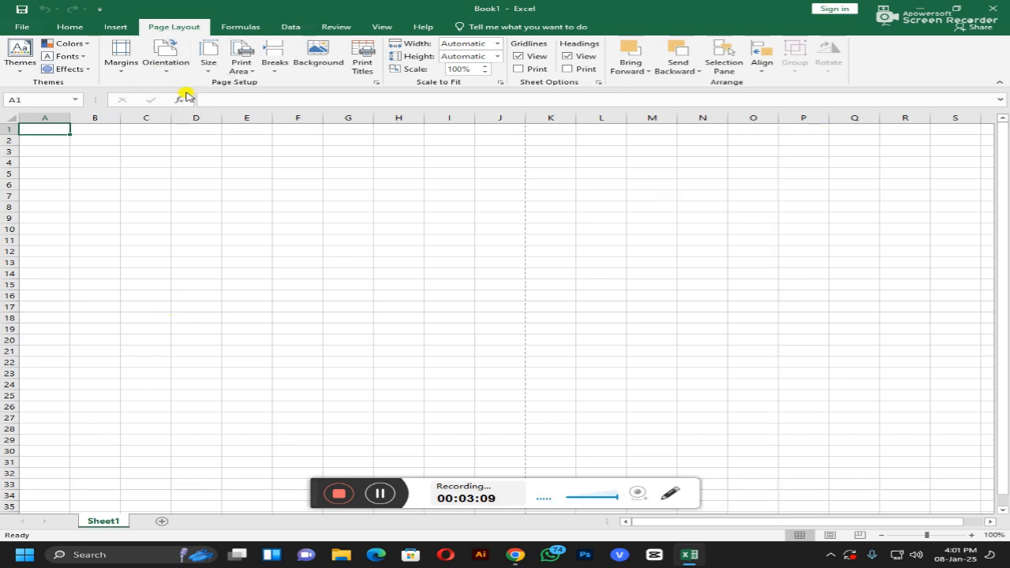
left_click(118, 52)
left_click(119, 52)
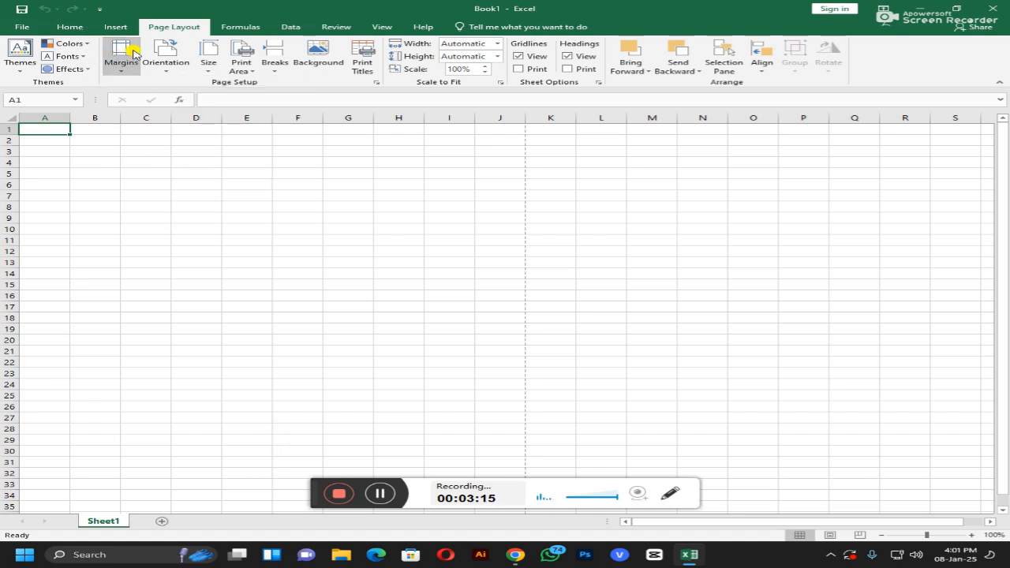
left_click(204, 52)
left_click(204, 52)
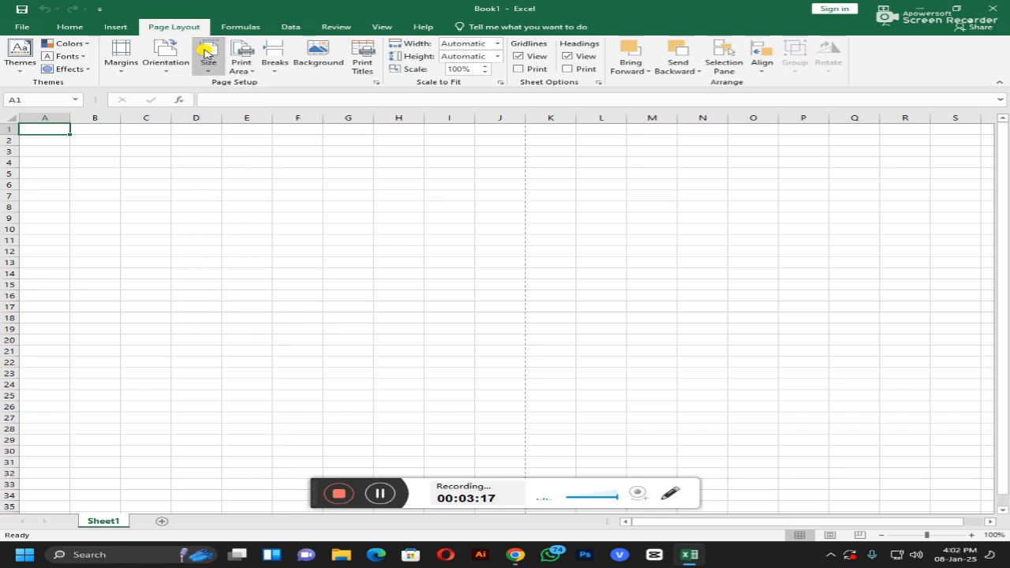
Step: Widen column A to about 137 px and row 1 to about 48 px, then narrow column A to about 70 px
left_click(68, 28)
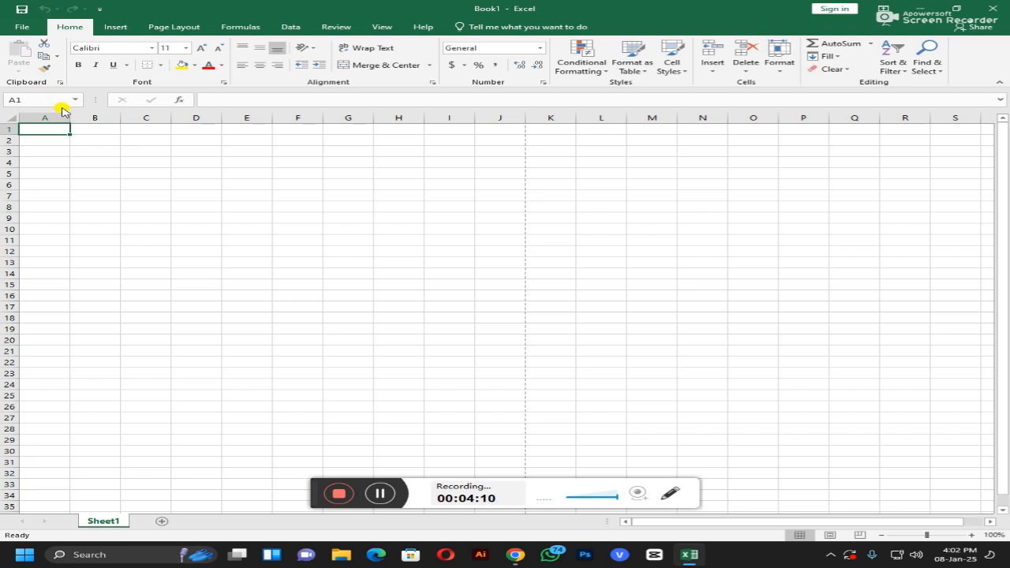
left_click_drag(69, 116, 126, 117)
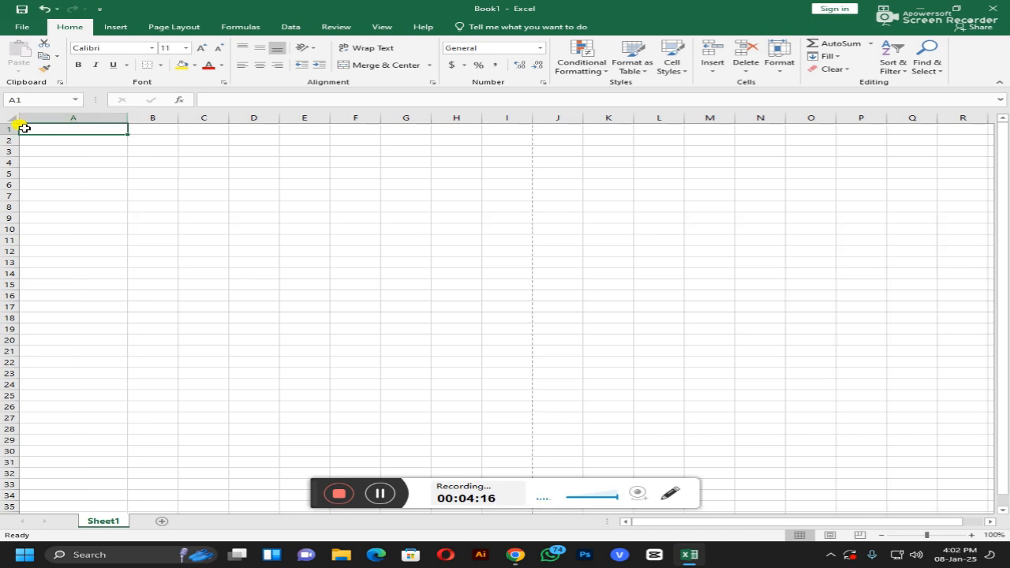
mouse_move(9, 130)
left_mouse_down()
mouse_move(9, 160)
mouse_move(11, 130)
left_mouse_up()
left_click_drag(127, 117, 75, 120)
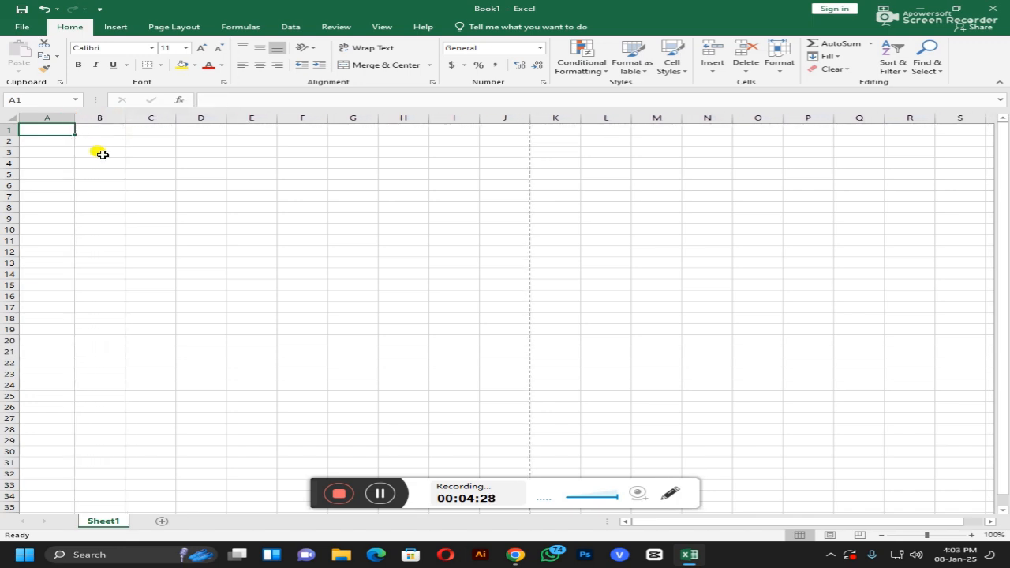
left_click(101, 153)
left_click(41, 124)
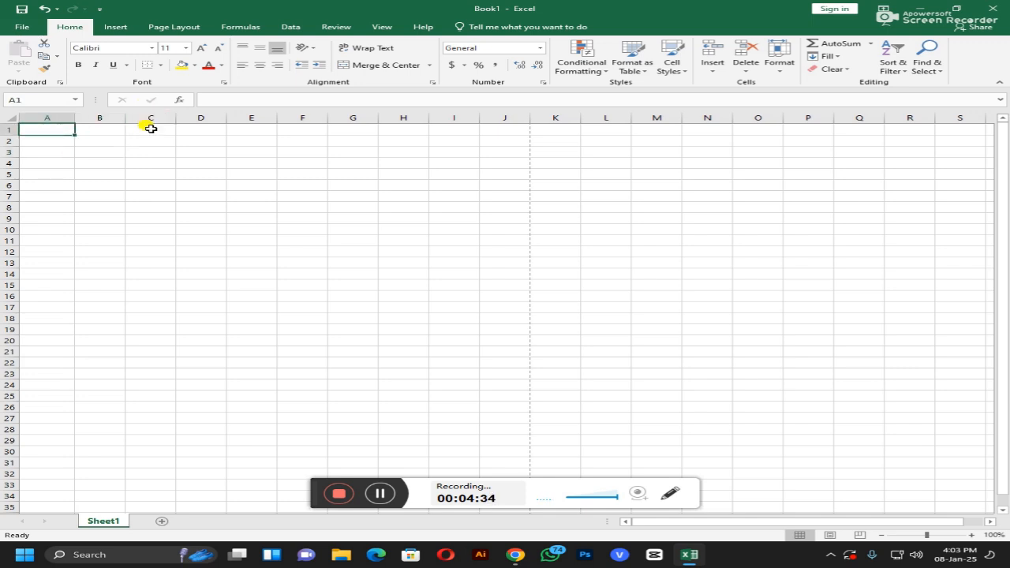
left_click(201, 49)
left_click(201, 49)
left_click(201, 49)
left_click(201, 50)
left_click(201, 50)
left_click(201, 50)
left_click(201, 49)
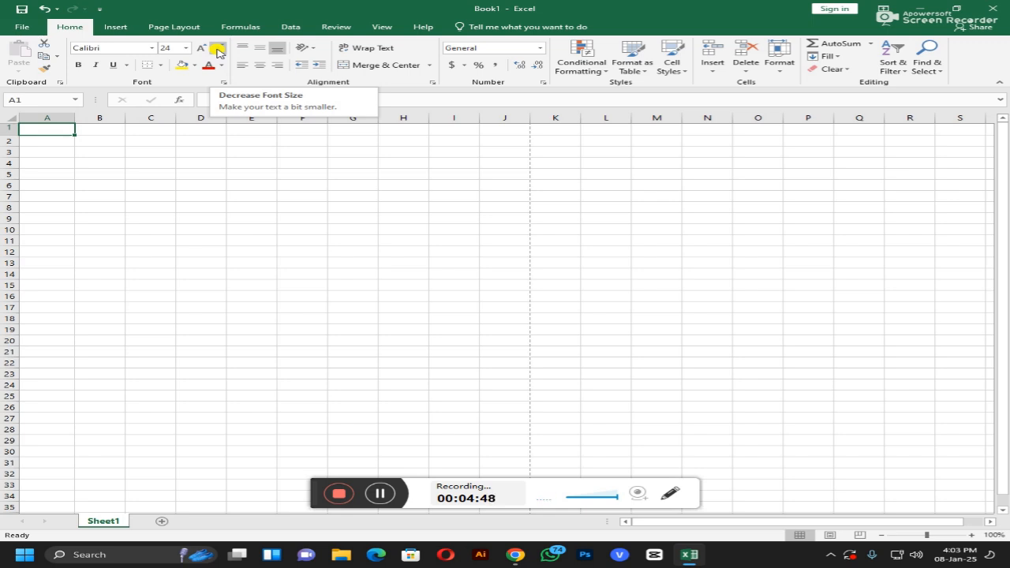
left_click(218, 52)
left_click(218, 52)
left_click(218, 52)
left_click(218, 52)
left_click(218, 52)
left_click(217, 52)
left_click(217, 52)
left_click(188, 49)
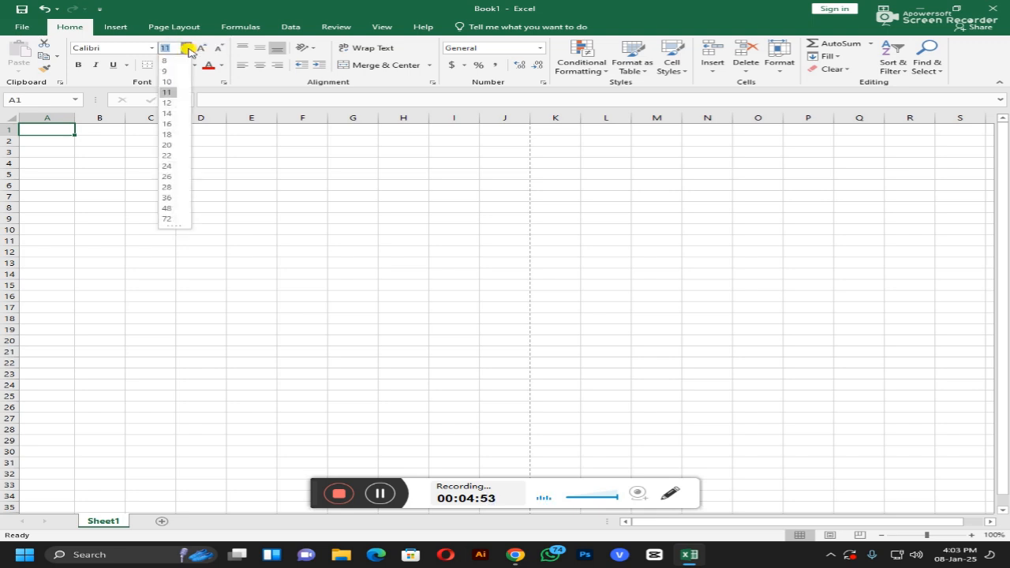
left_click(188, 49)
left_click(150, 49)
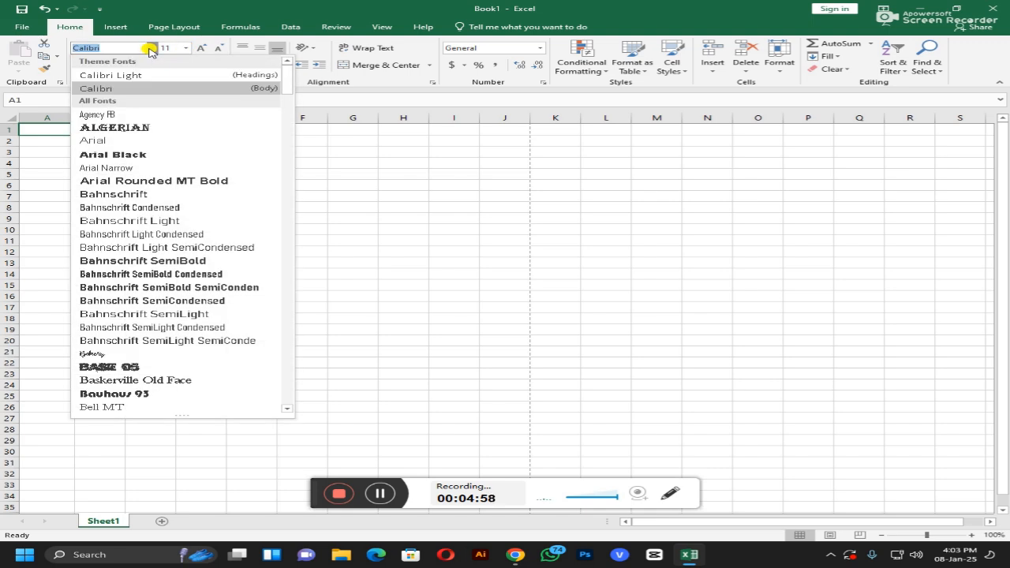
left_click(150, 49)
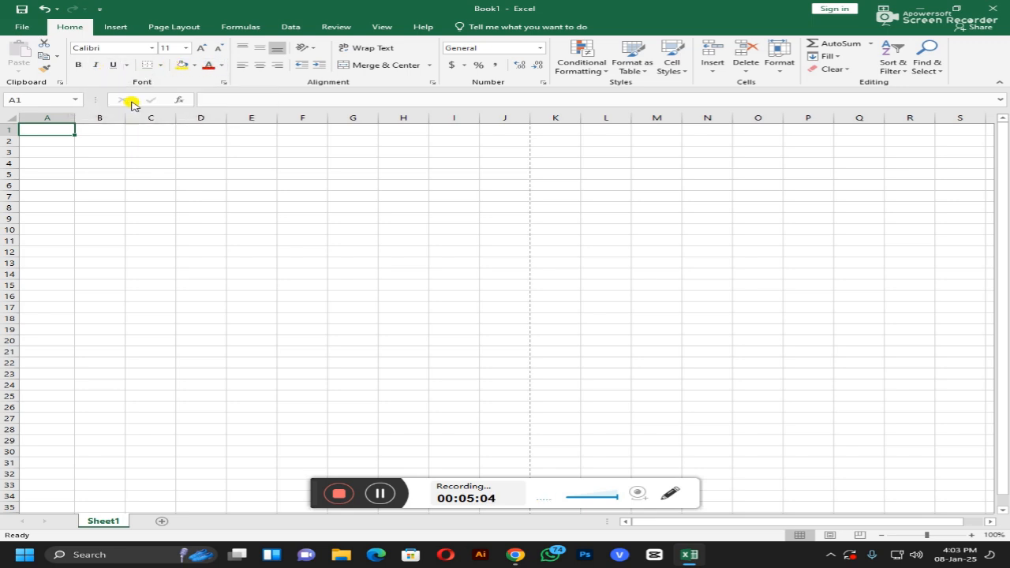
Step: Enter a first name in A1 and enlarge it to font size 20
key("Return")
left_click(54, 129)
left_click(205, 48)
left_click(205, 48)
left_click(205, 49)
left_click(205, 48)
left_click(205, 48)
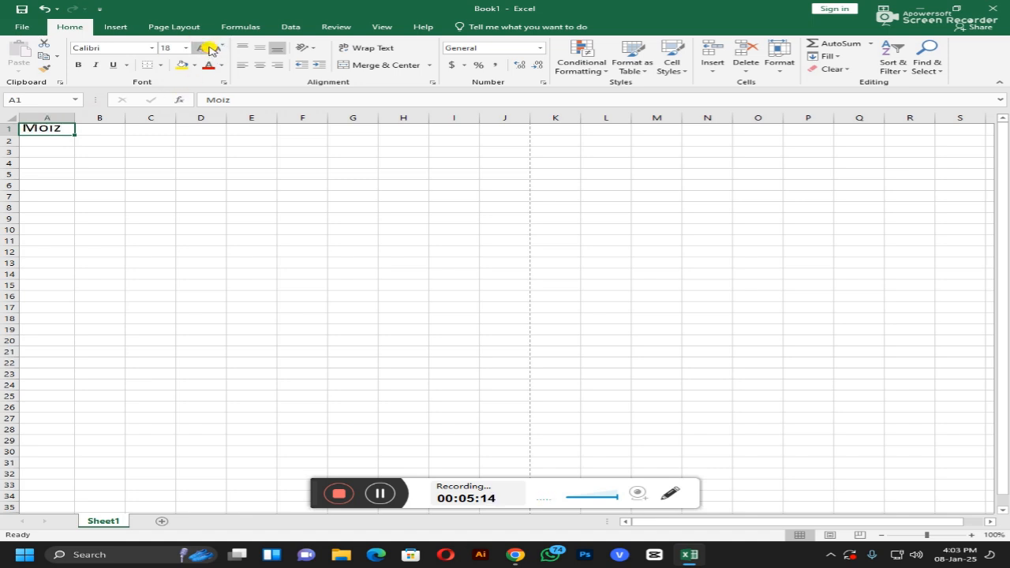
Step: Make the name in A1 bold and underlined, then widen column A and heighten row 1
left_click(57, 143)
left_click(57, 129)
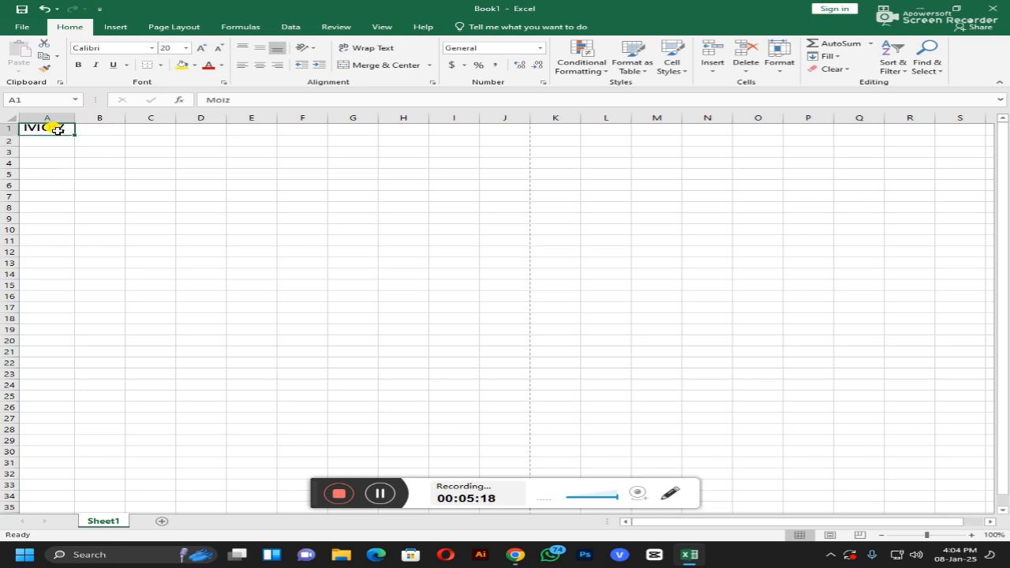
left_click(78, 65)
left_click(112, 64)
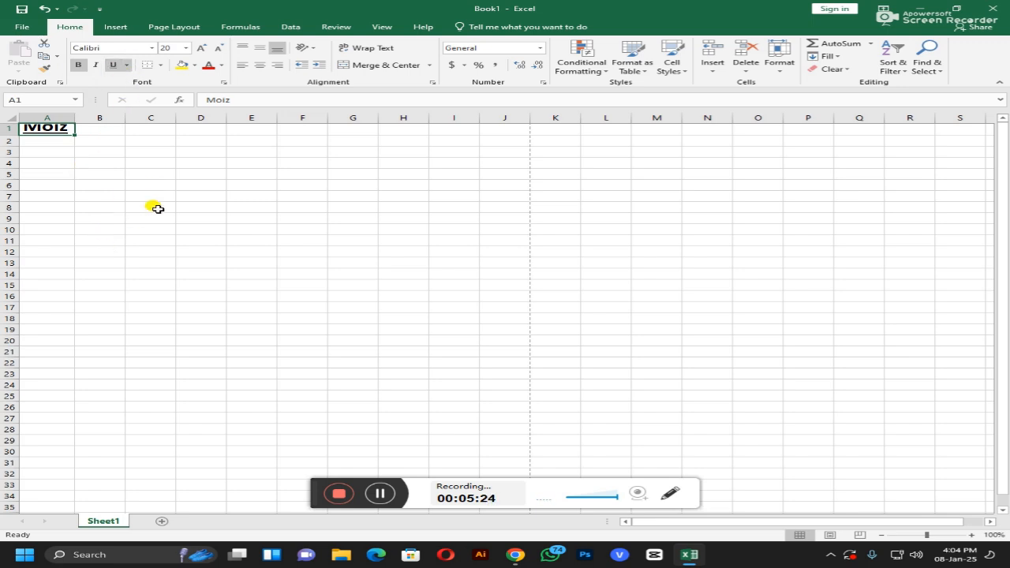
left_click_drag(75, 119, 119, 119)
left_click_drag(17, 135, 11, 156)
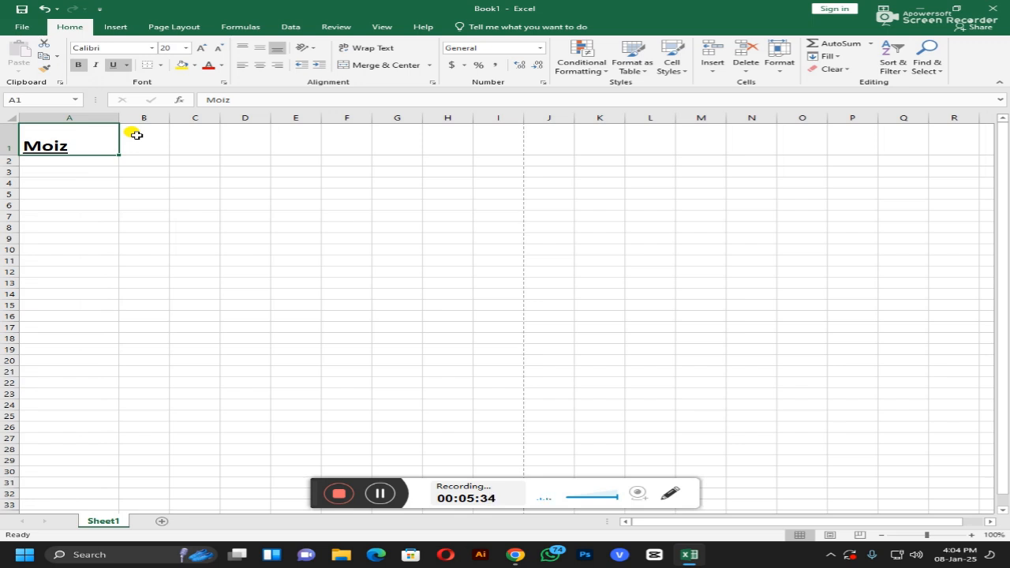
Step: Try left, right and centre horizontal alignment and top and middle vertical alignment in A1
left_click(259, 68)
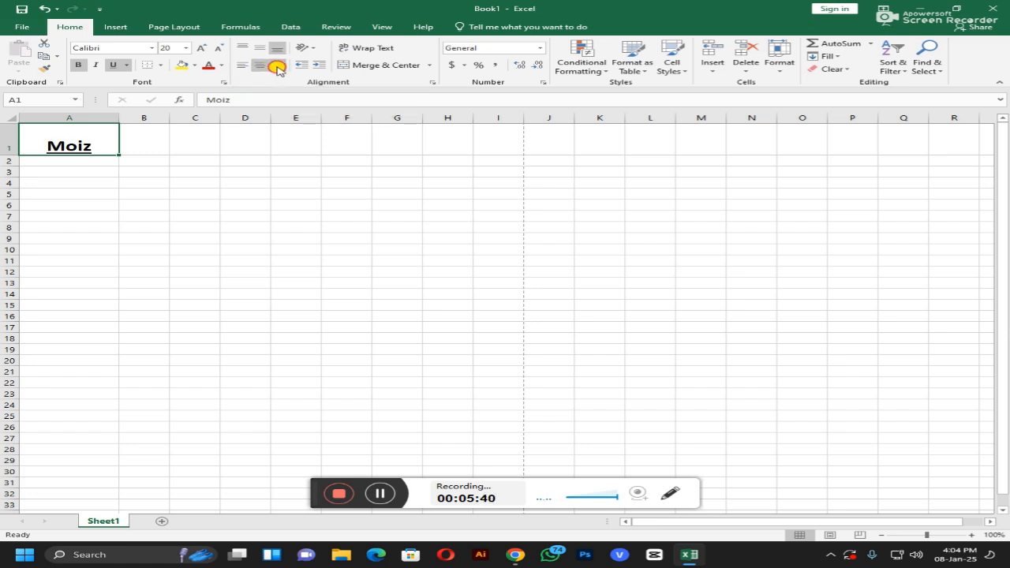
left_click(273, 66)
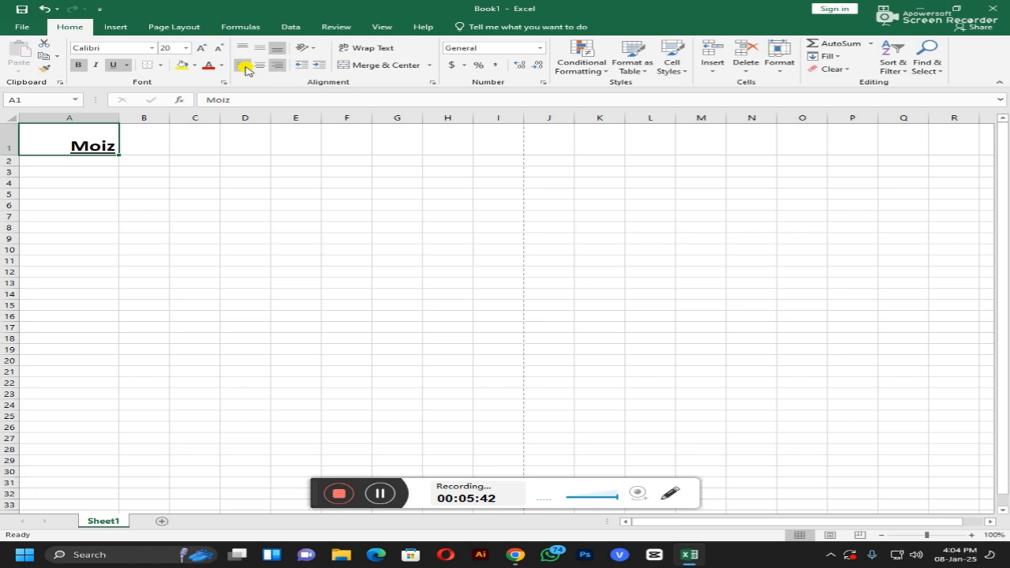
left_click(245, 68)
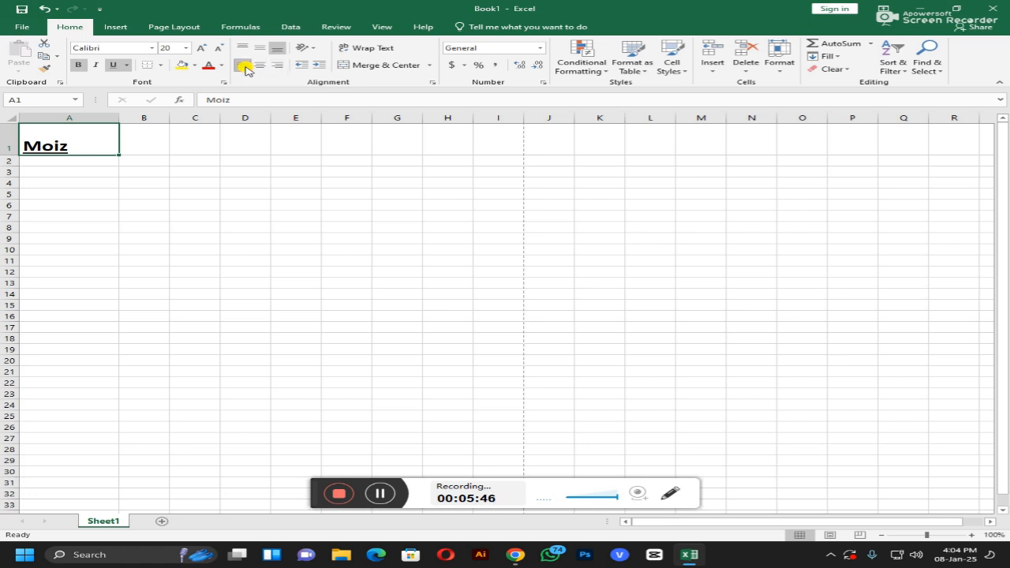
left_click(244, 70)
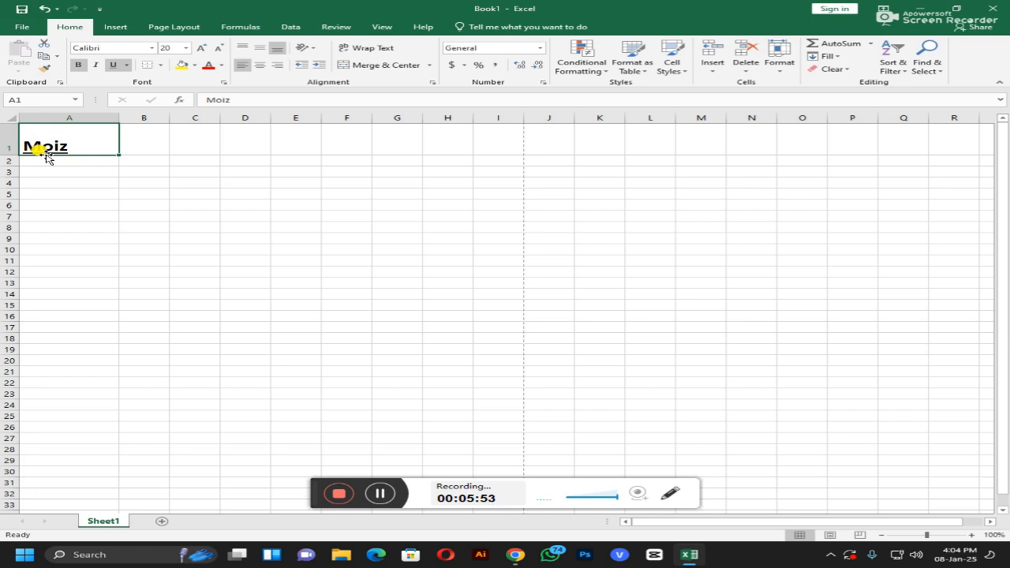
left_click(263, 51)
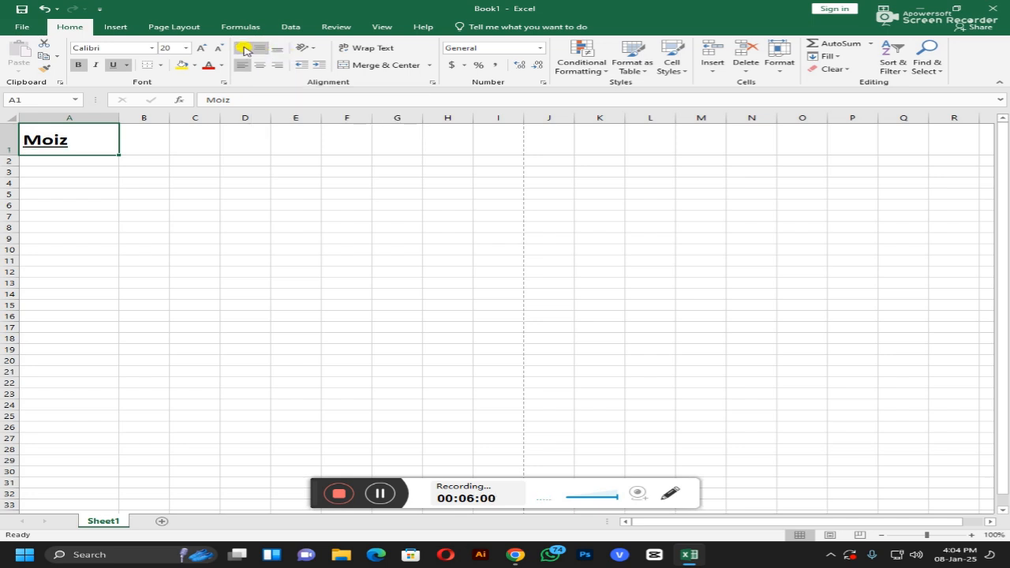
left_click(242, 49)
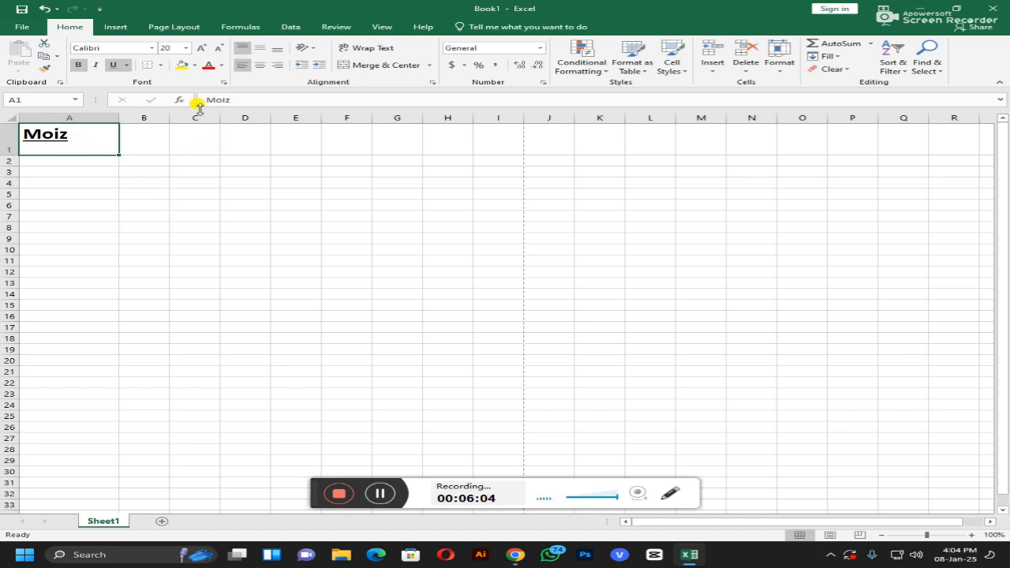
left_click(260, 67)
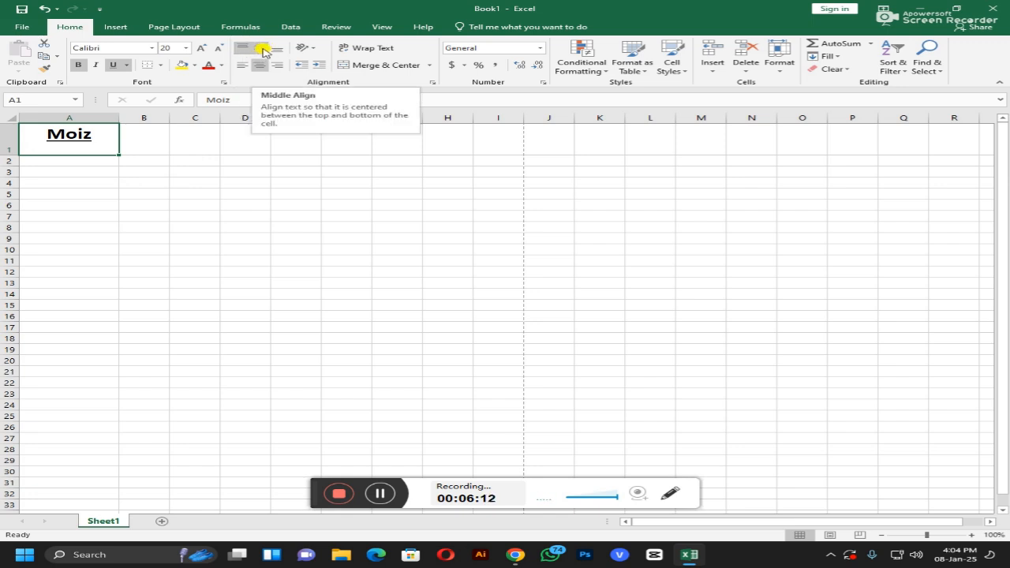
left_click(264, 50)
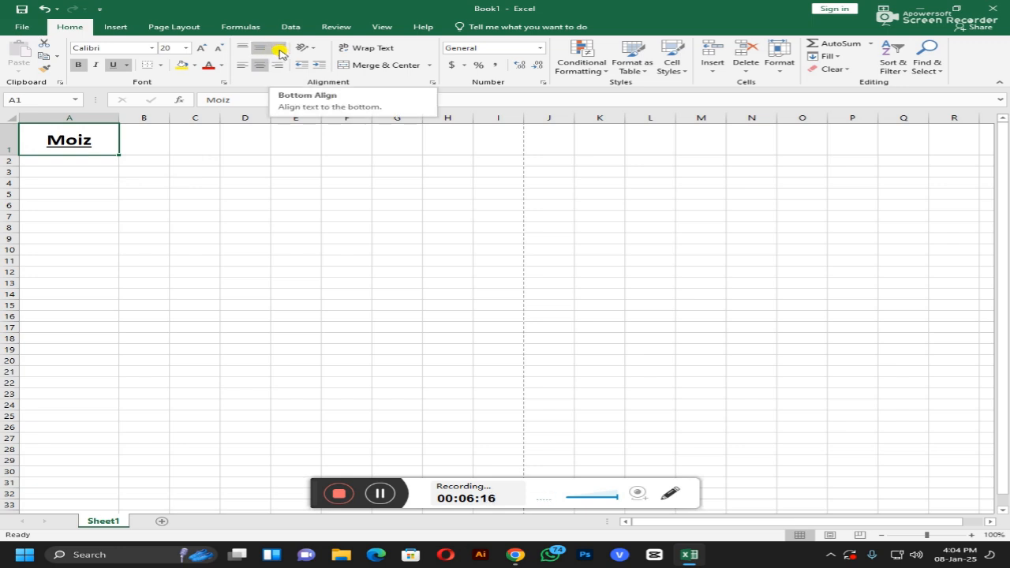
Step: Cycle through bottom, top and middle alignment, finishing with A1 centred both ways
left_click(279, 51)
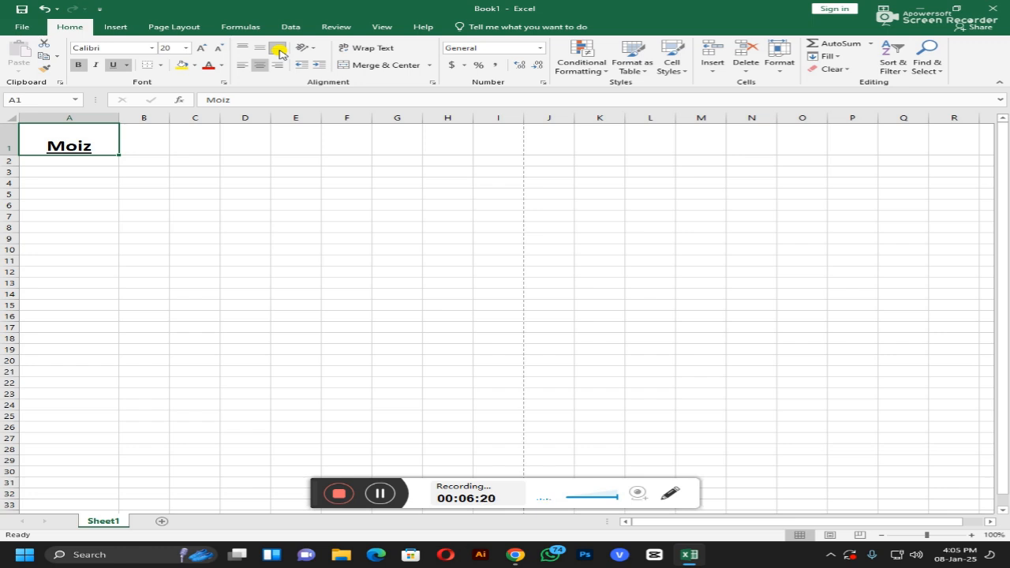
left_click(242, 50)
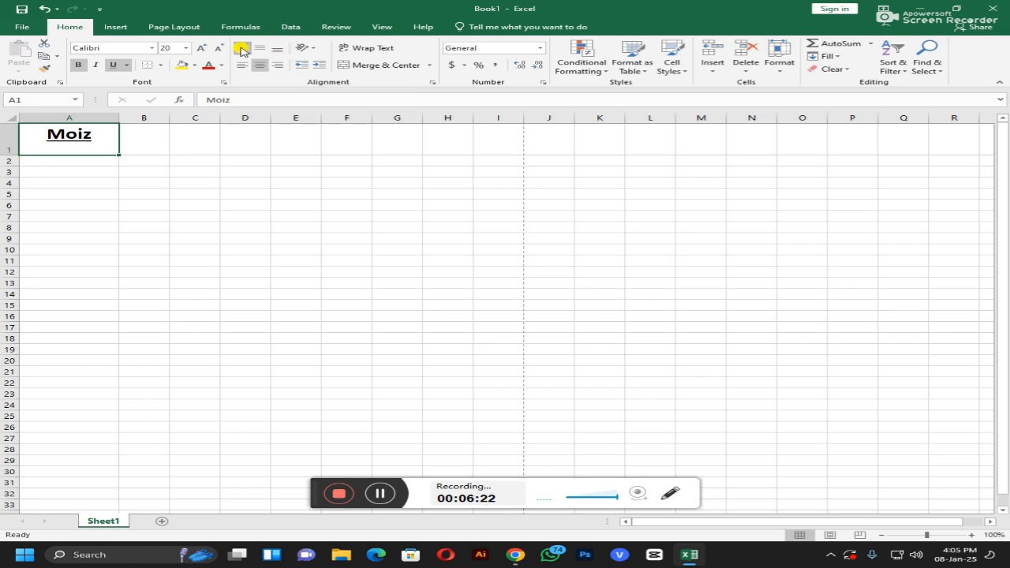
left_click(260, 50)
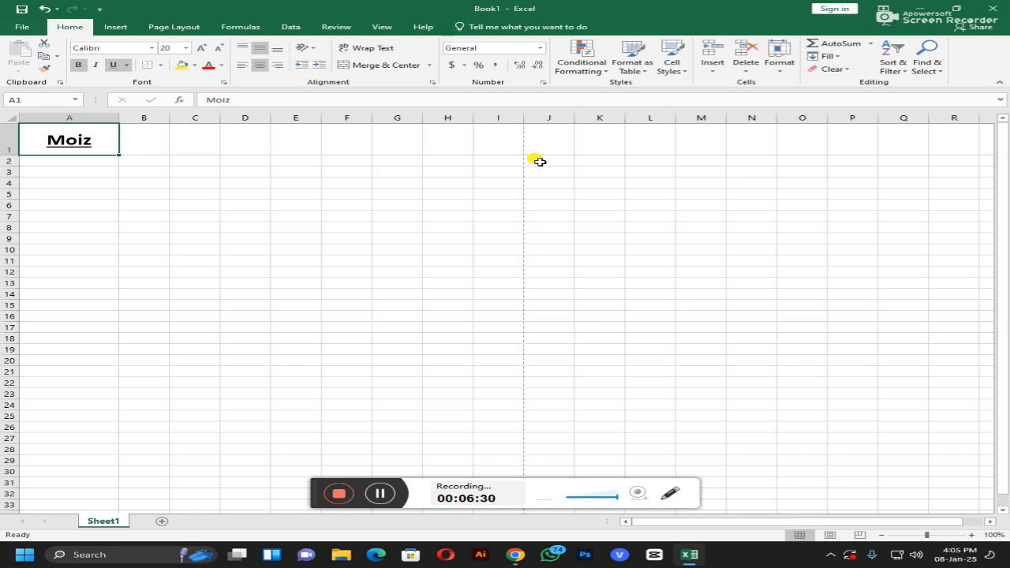
left_click(278, 50)
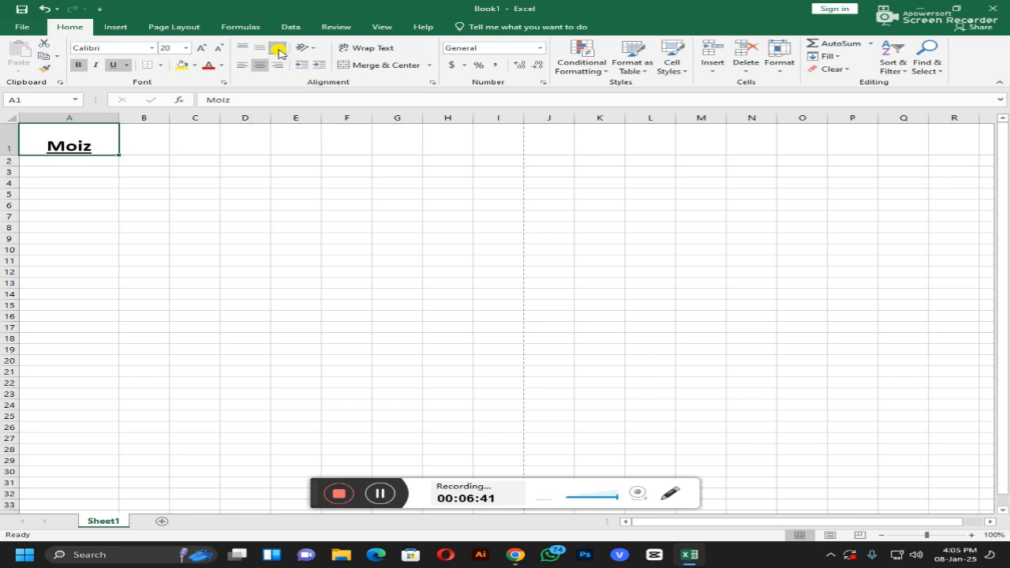
left_click(241, 49)
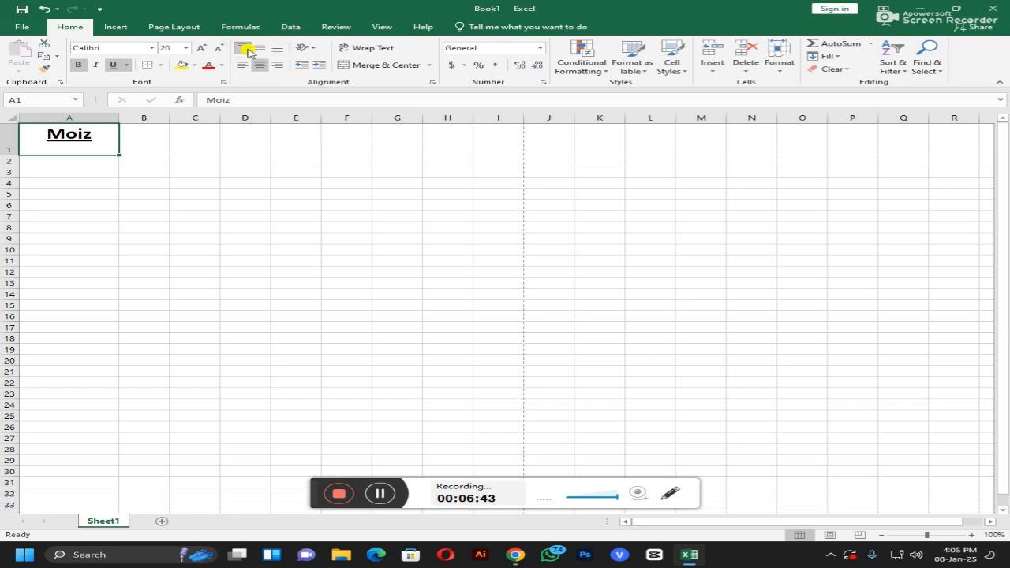
left_click(258, 49)
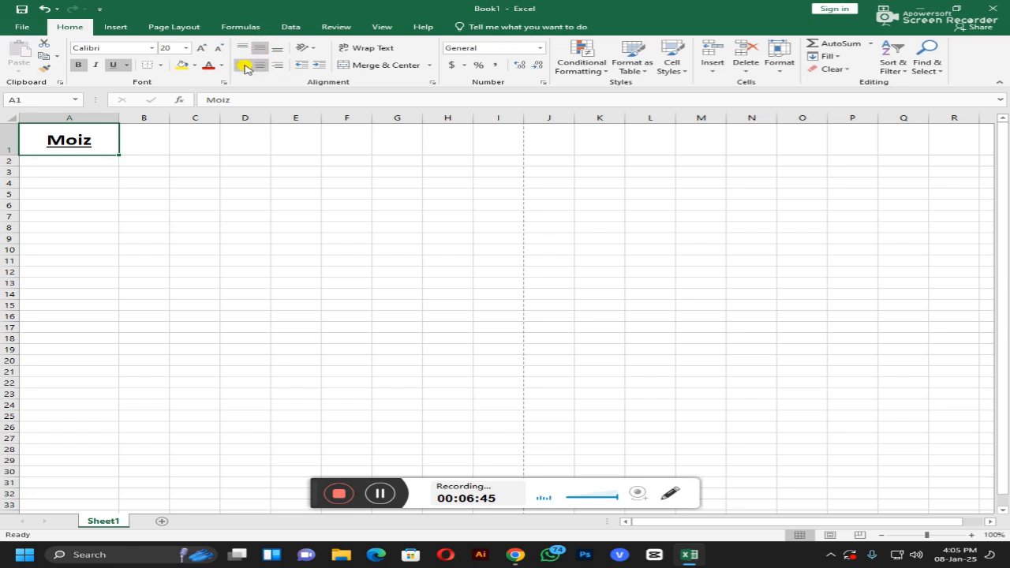
left_click(241, 65)
left_click(276, 66)
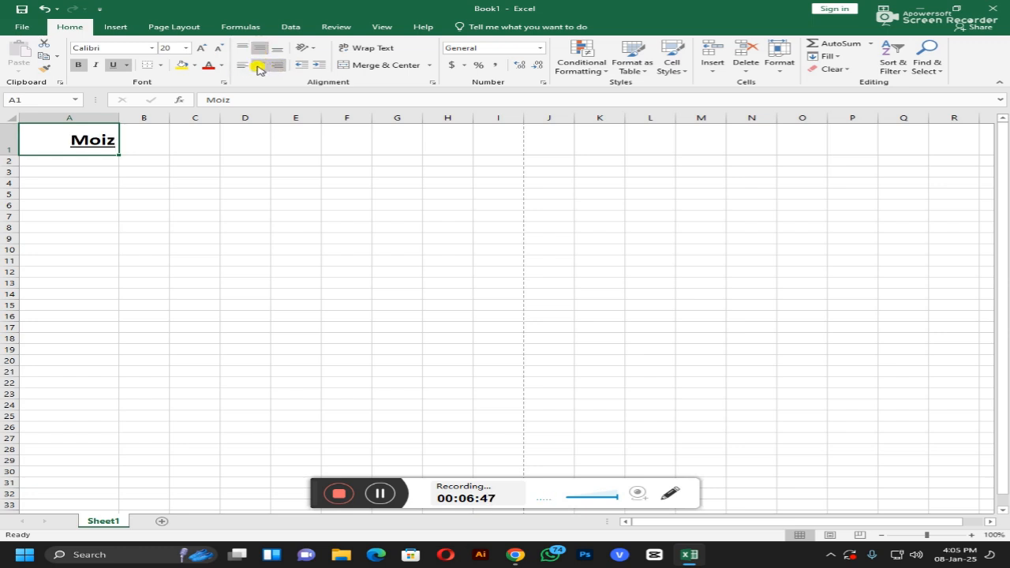
left_click(258, 66)
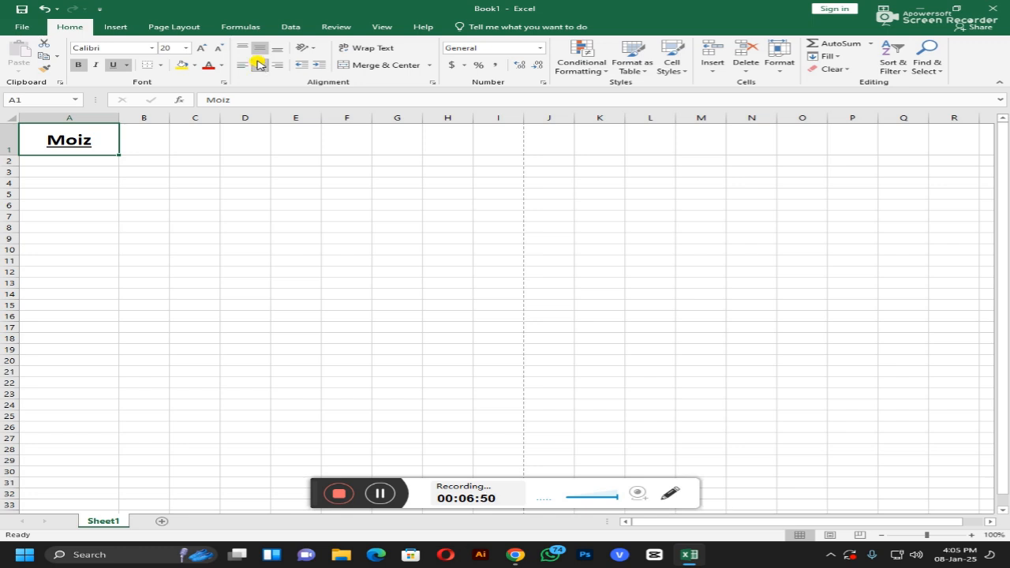
Step: Add the surname in A1, wrap it onto two lines, and narrow column A to 13.57
left_click_drag(119, 118, 118, 118)
double_click(92, 135)
key("Return")
left_click(95, 137)
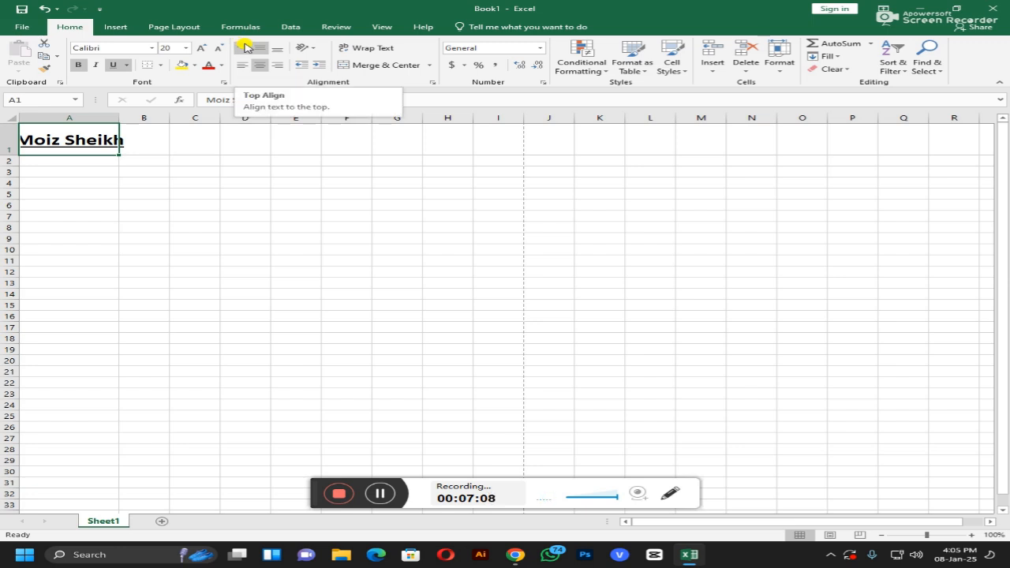
left_click(391, 50)
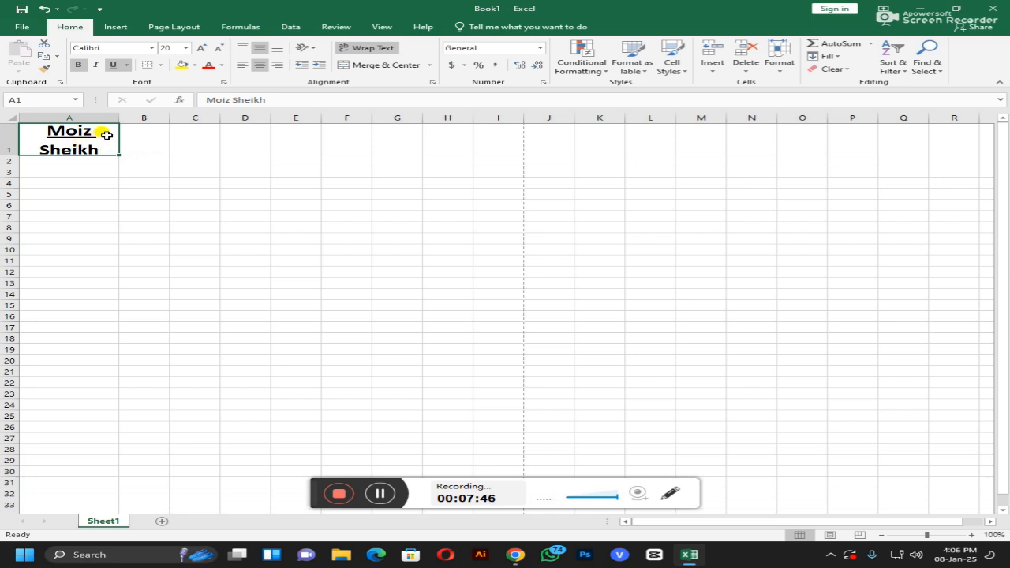
left_click_drag(119, 119, 92, 118)
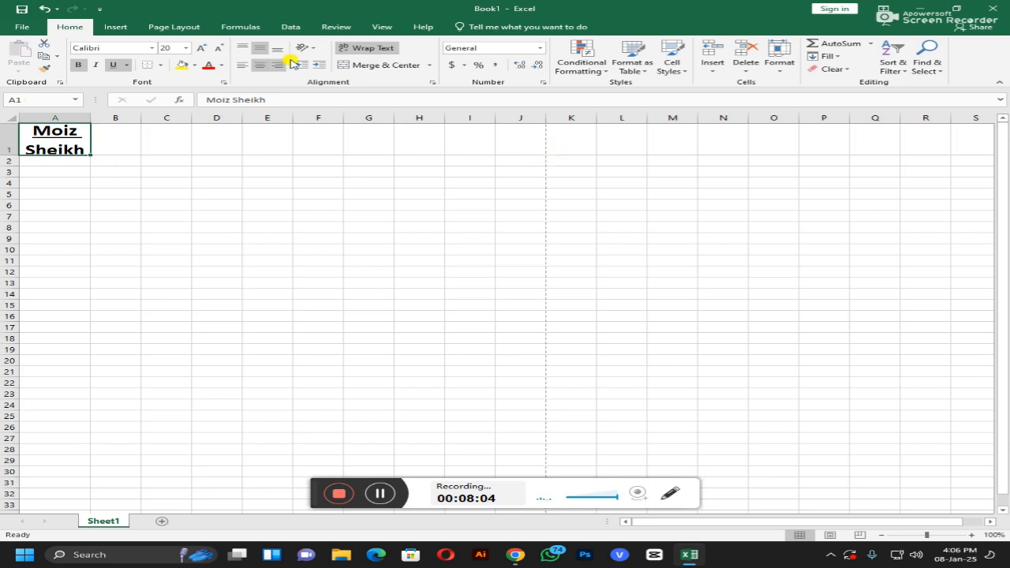
Step: Toggle Wrap Text on A1, then delete the name from the cell
left_click(364, 50)
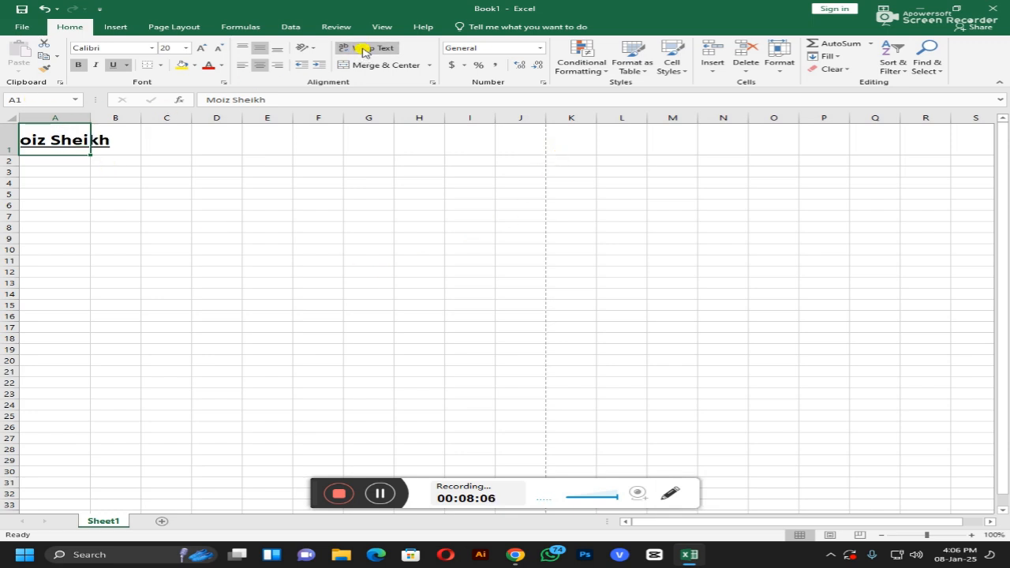
left_click(363, 49)
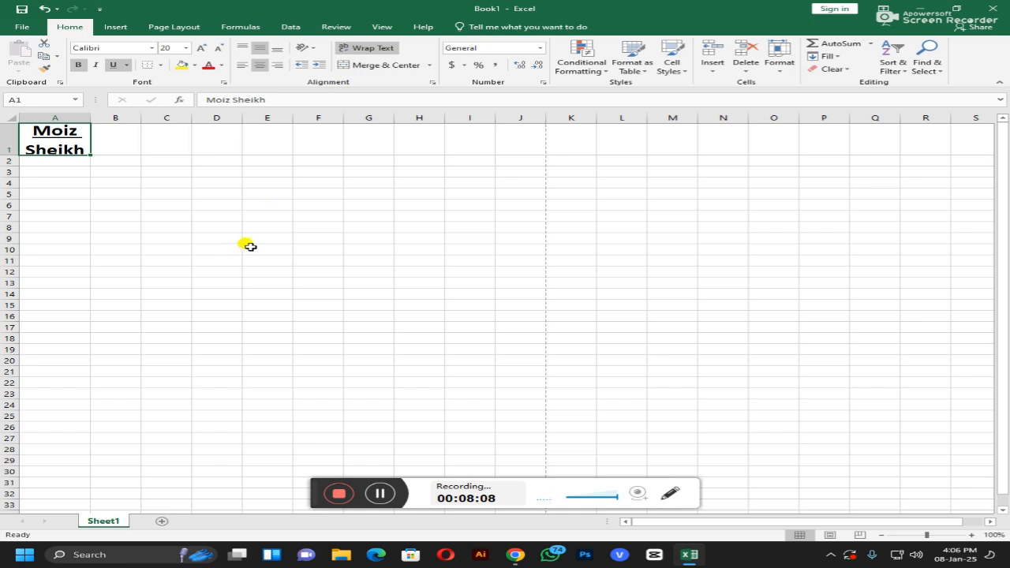
left_click(216, 239)
left_click(45, 149)
key("BackSpace")
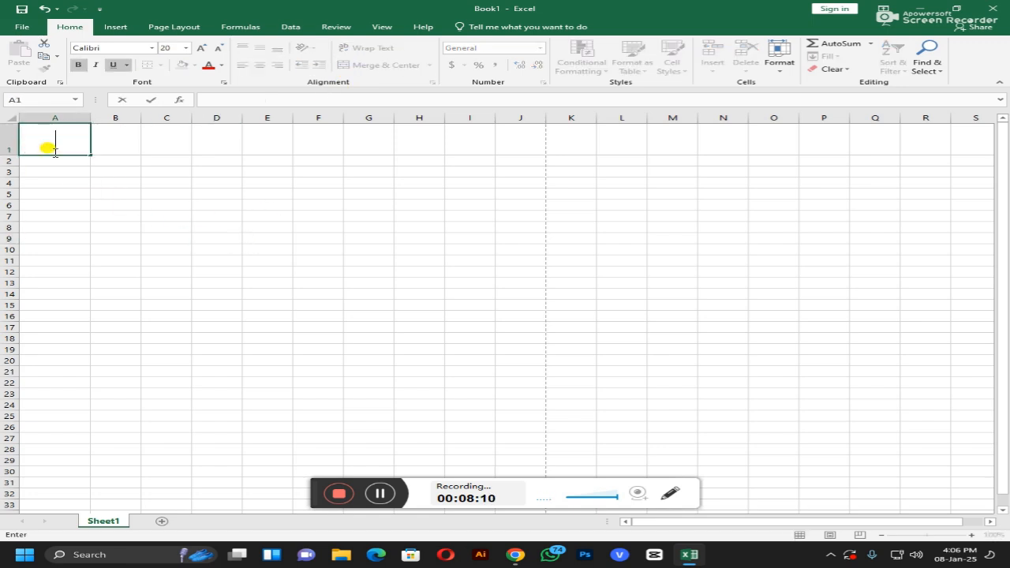
left_click(49, 205)
Step: Resize row 1 to 25.50, then 33.75, settling at 21.75 high
left_click_drag(13, 153, 18, 135)
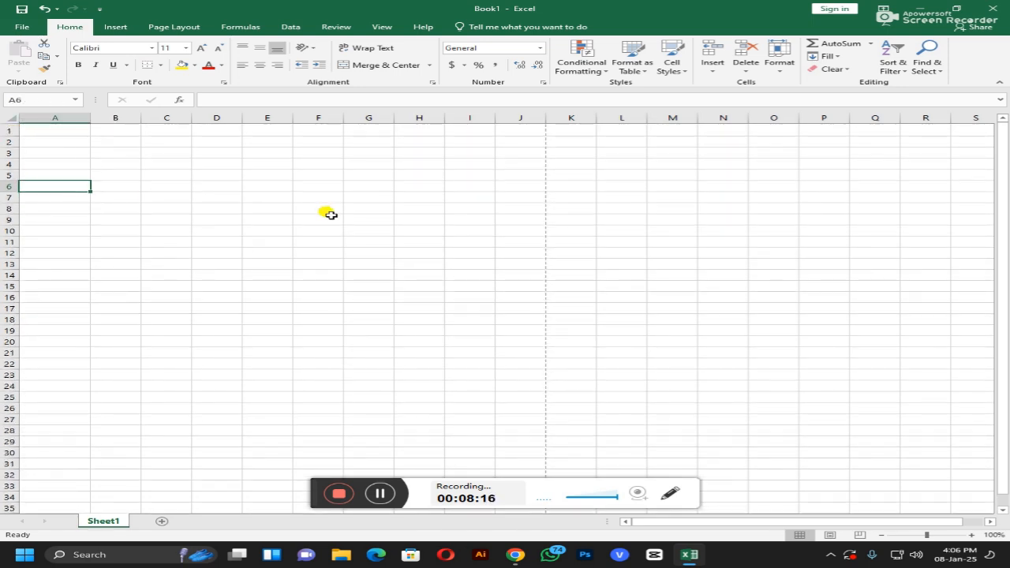
left_click(403, 197)
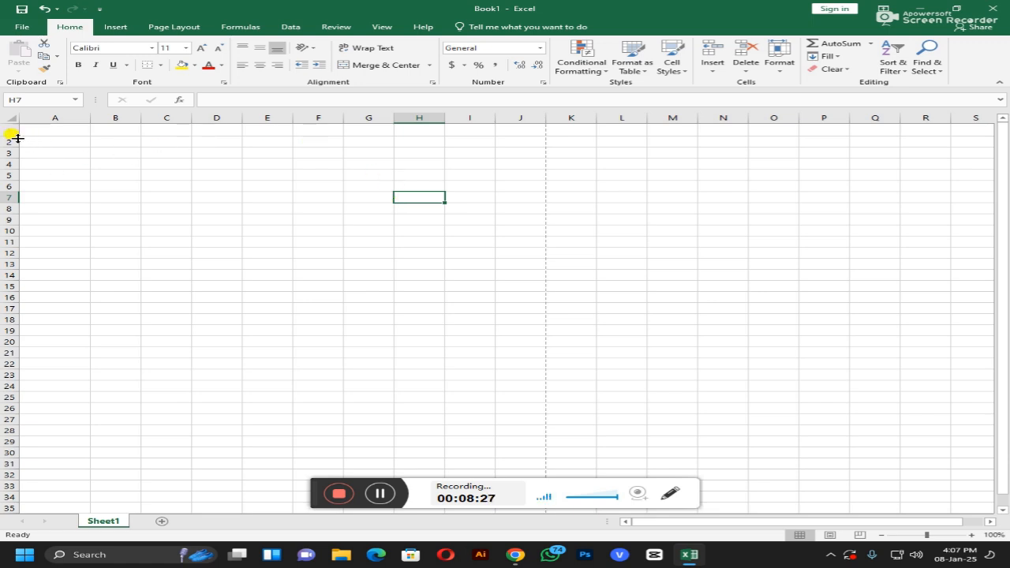
left_click_drag(10, 136, 11, 148)
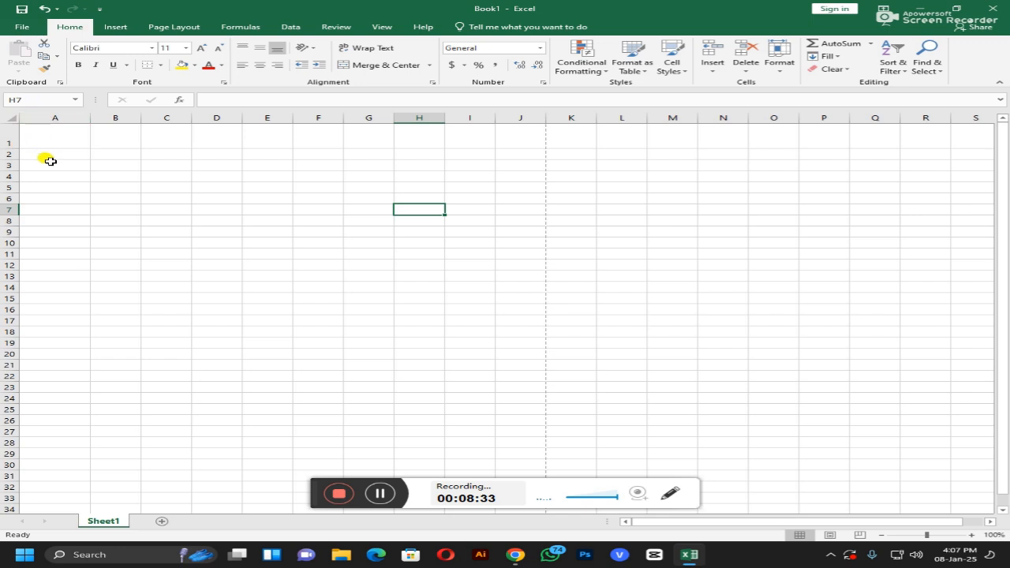
left_click_drag(11, 147, 16, 129)
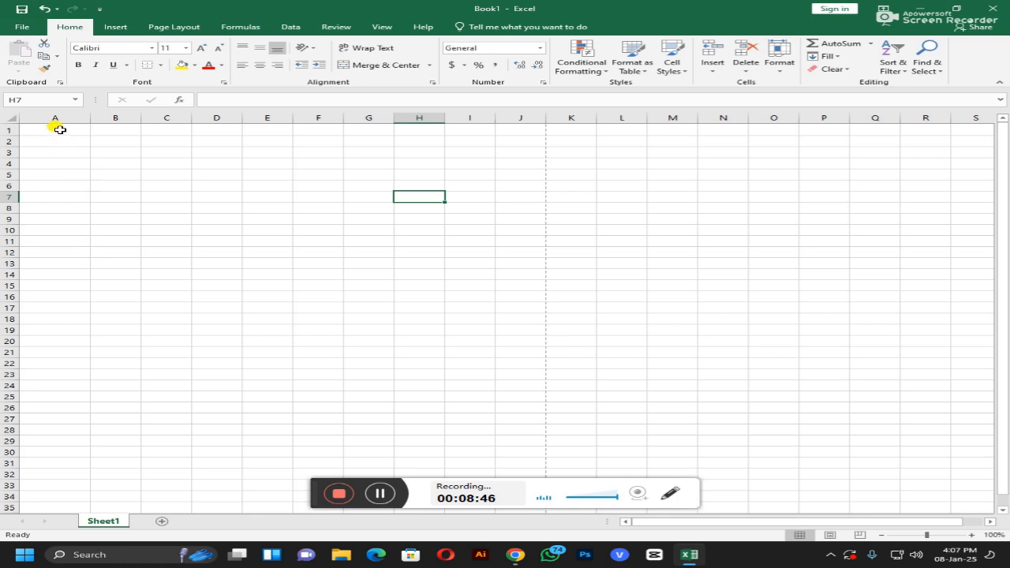
Step: Merge A1:J2 into one cell and enter the title 'MSS COMPUTER', correcting a typo
left_click_drag(55, 126, 520, 136)
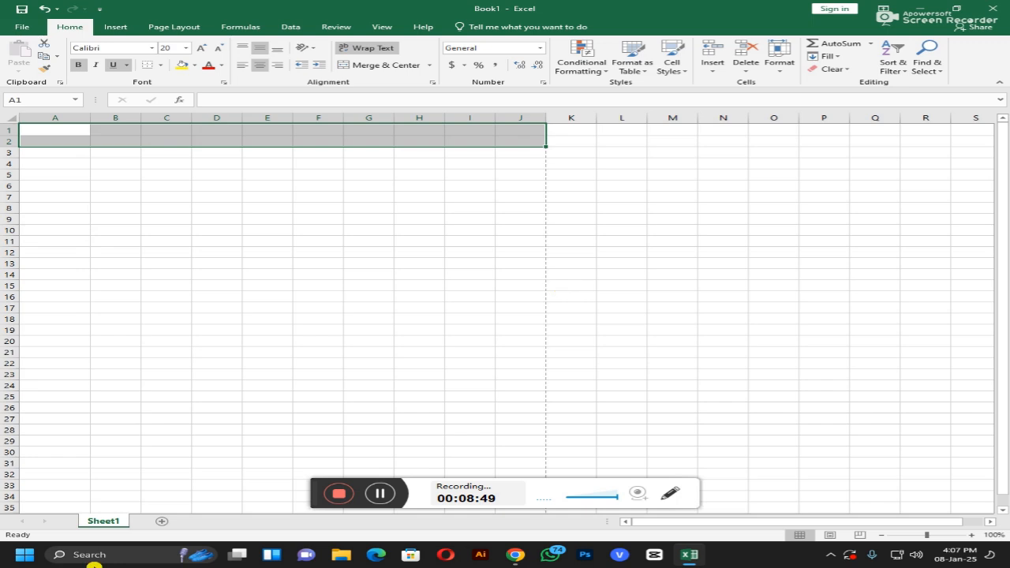
left_click(431, 66)
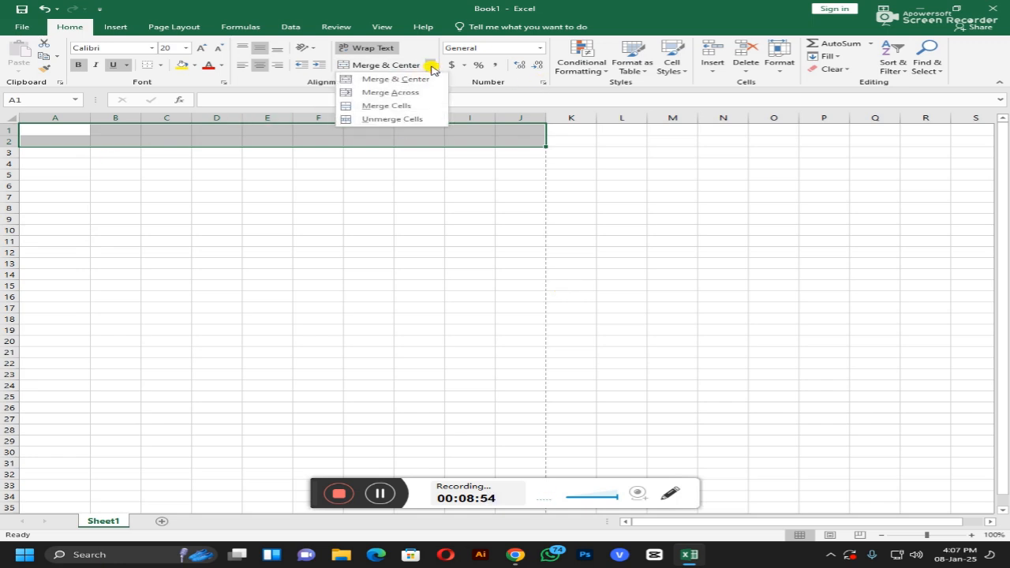
left_click(407, 105)
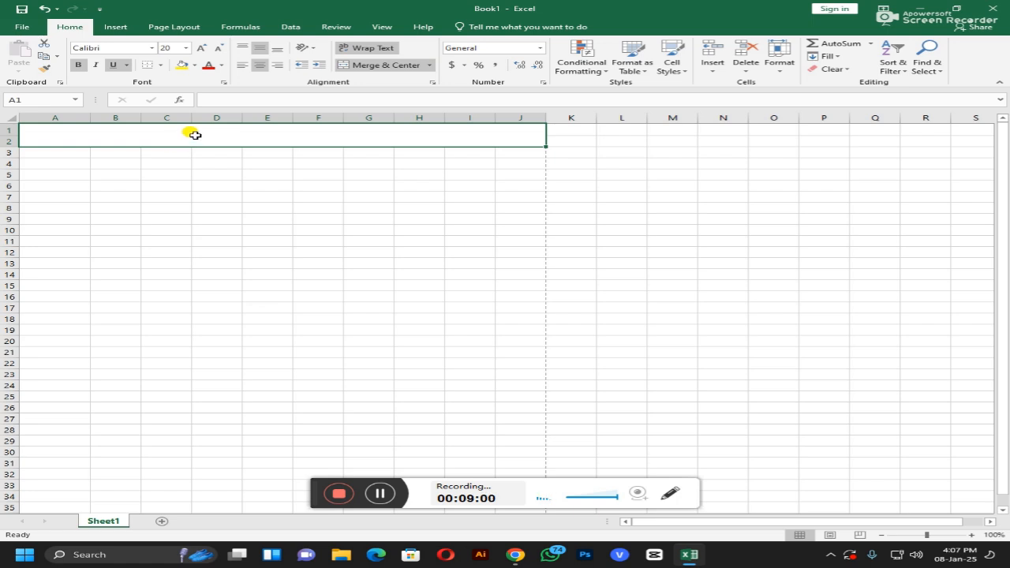
type("MSS")
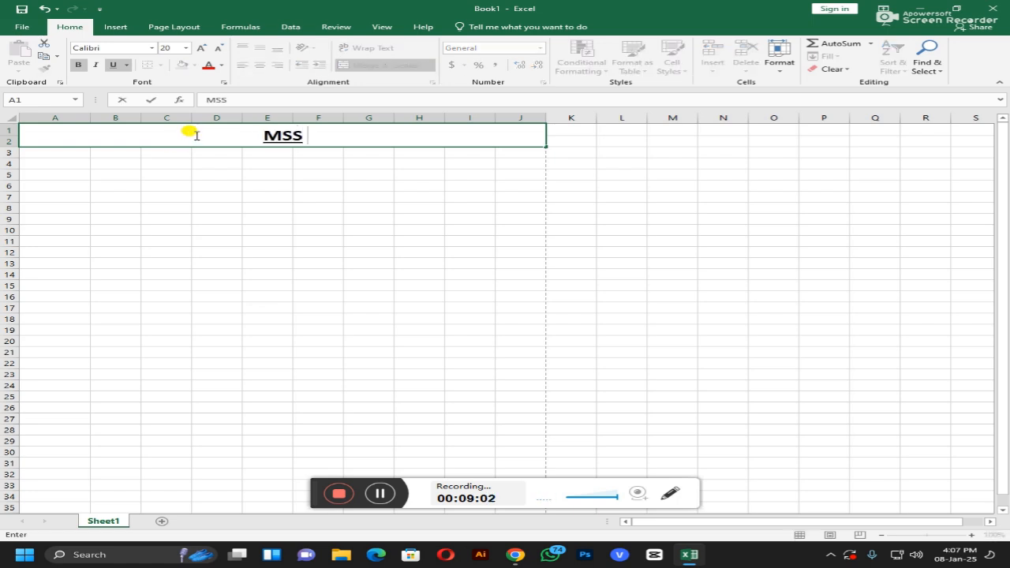
type(" COMPUR")
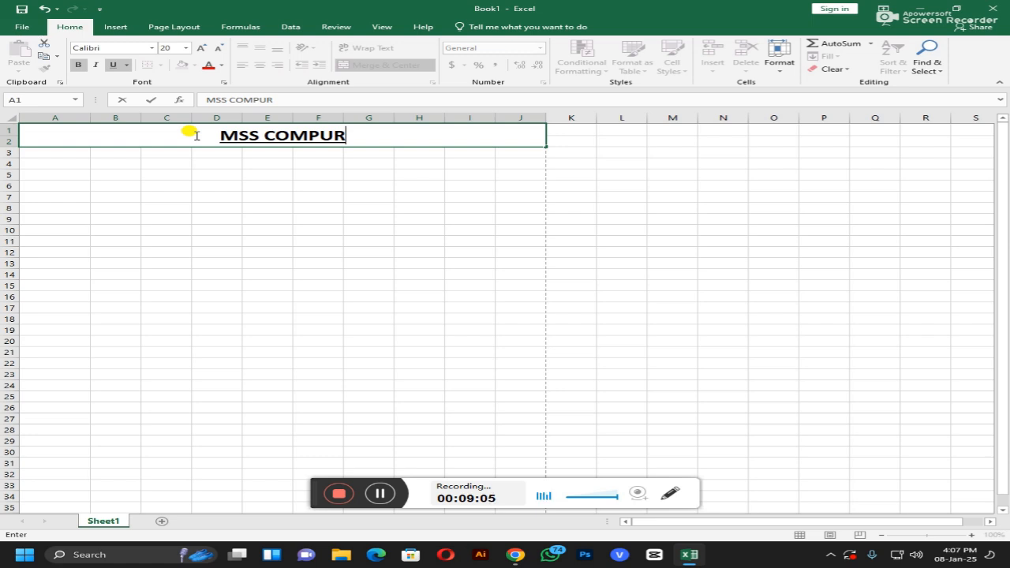
key("BackSpace")
type("TER")
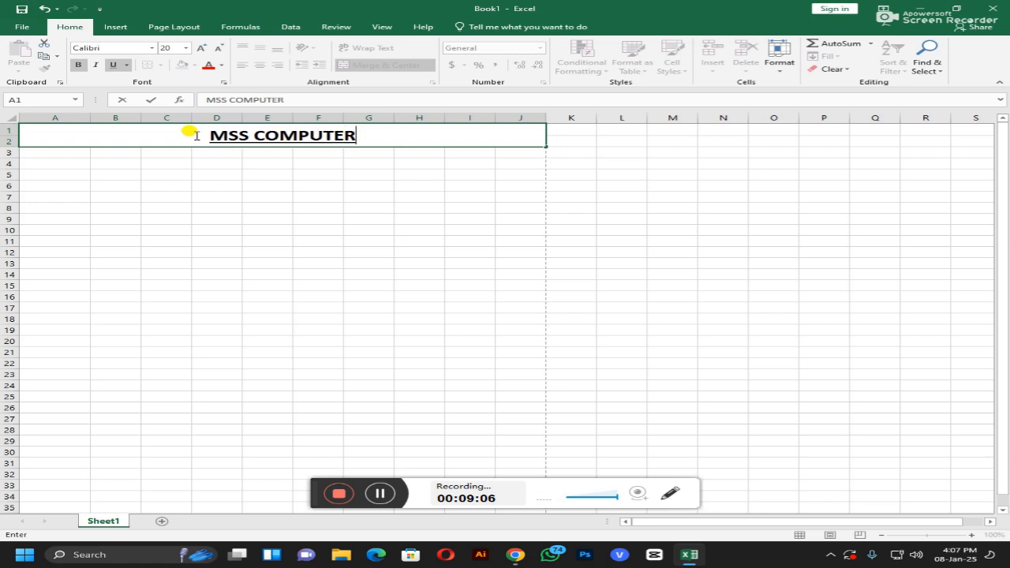
key("Return")
left_click(195, 135)
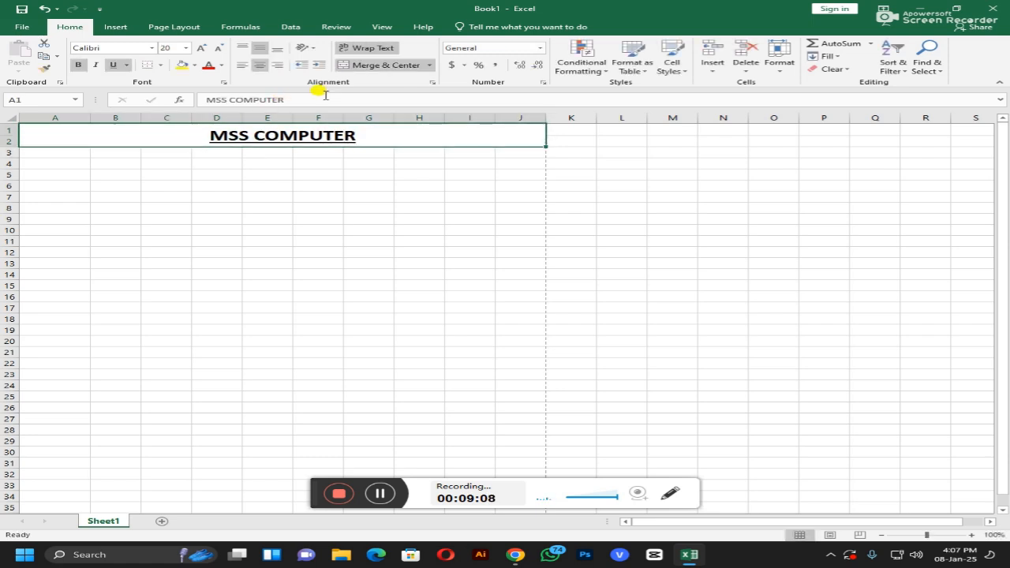
left_click(429, 64)
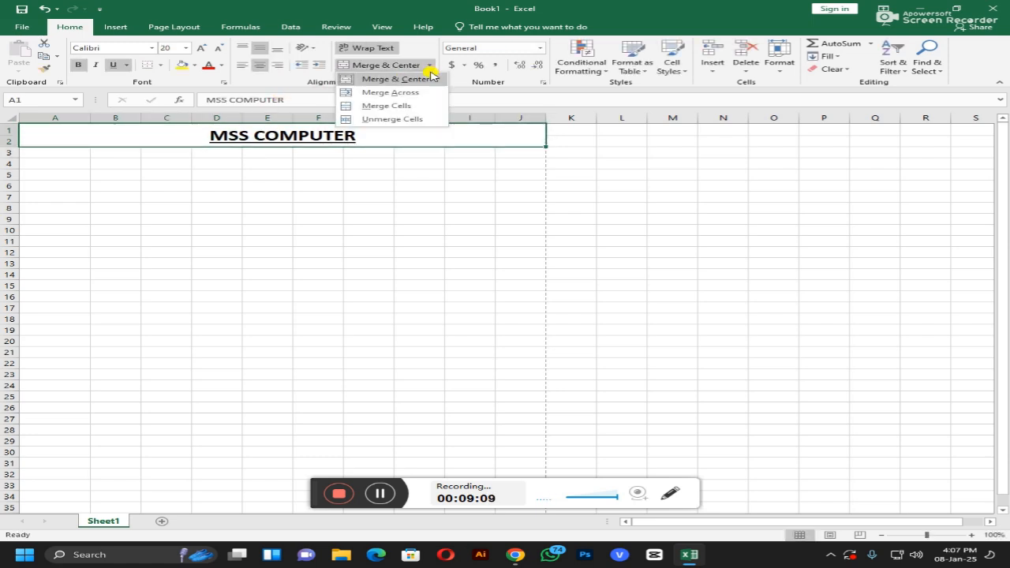
left_click(415, 119)
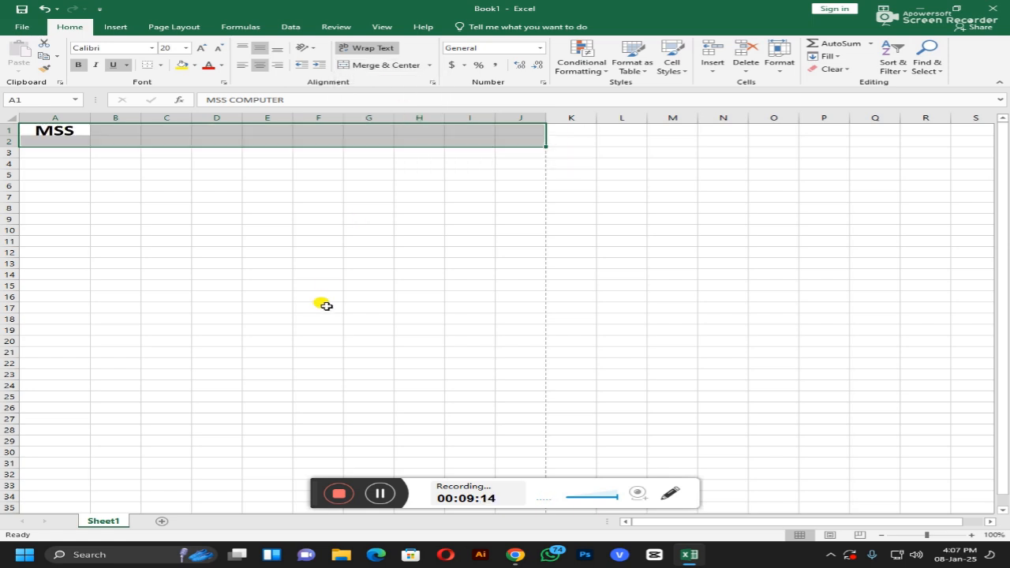
left_click(325, 305)
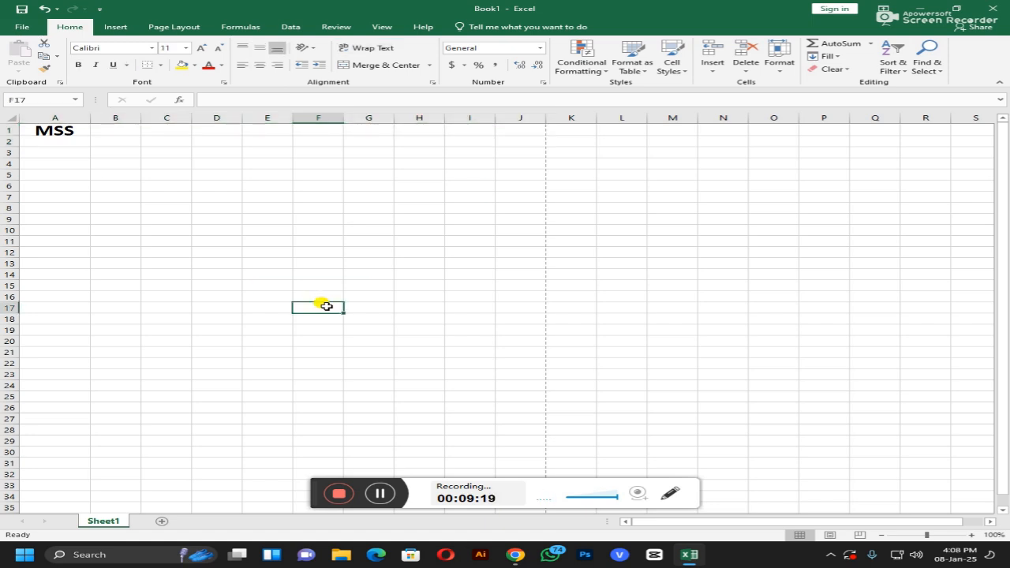
left_click_drag(54, 129, 525, 142)
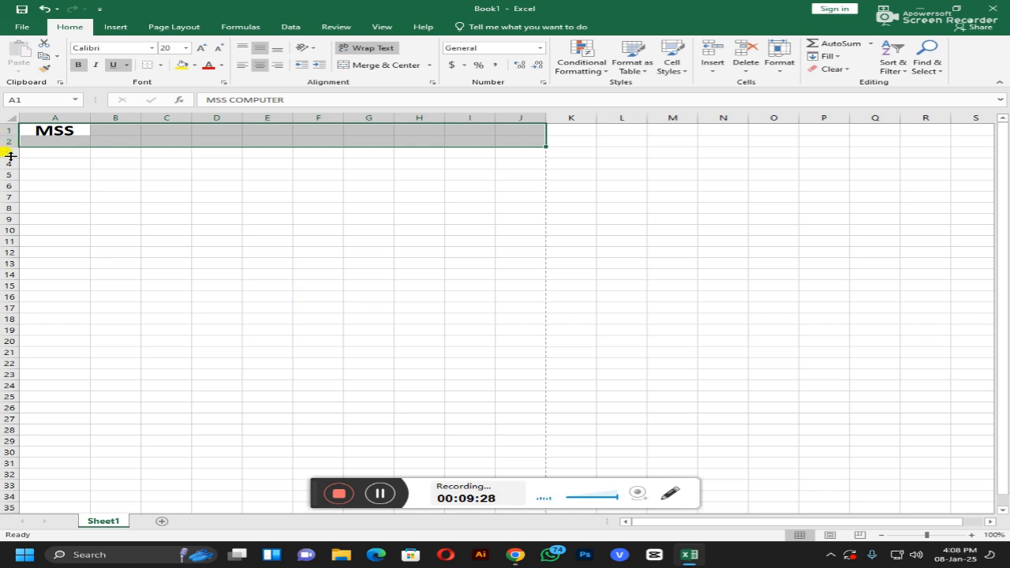
left_click(429, 65)
left_click(411, 105)
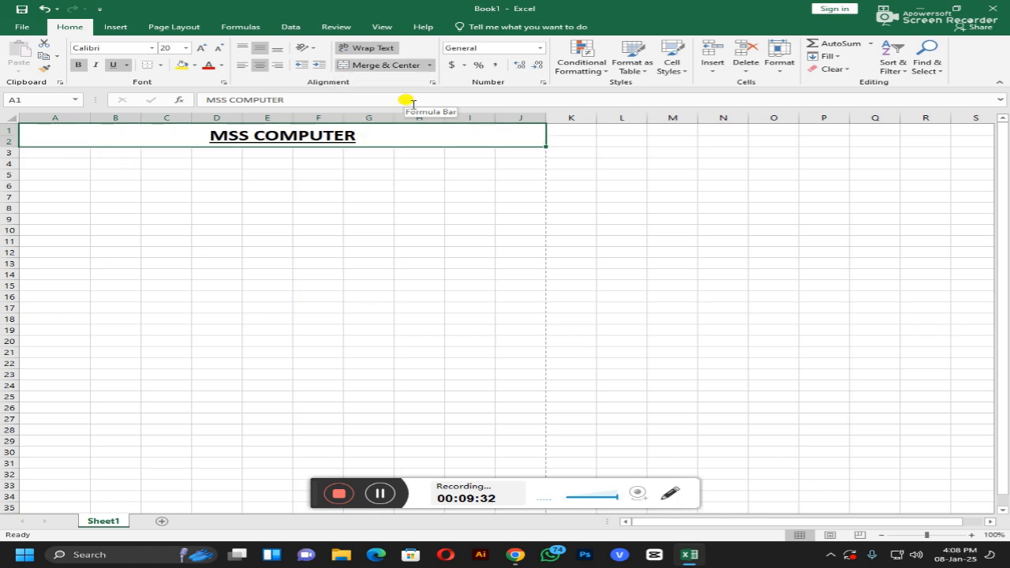
left_click(265, 351)
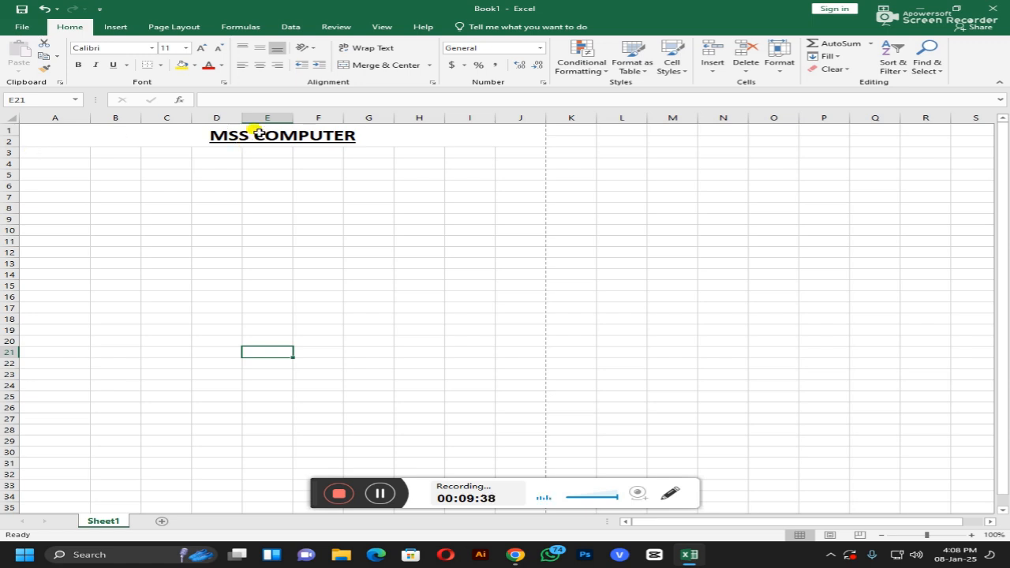
left_click_drag(52, 150, 512, 150)
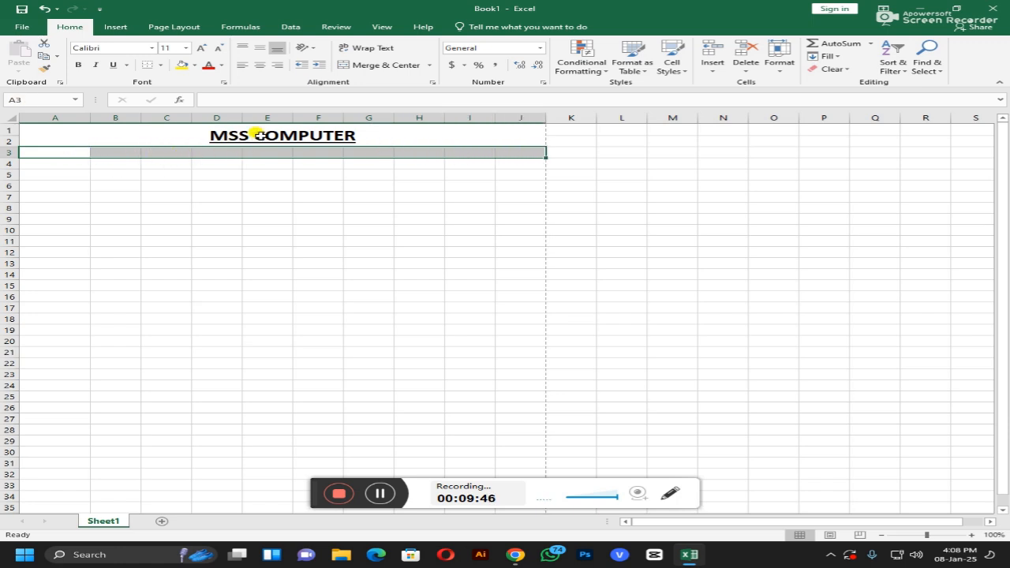
left_click(429, 66)
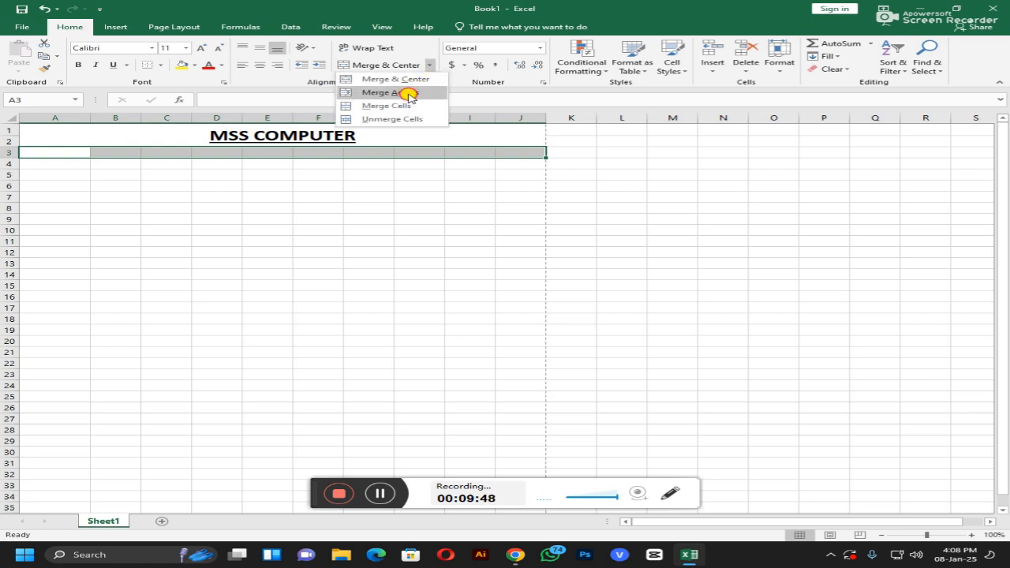
left_click(406, 94)
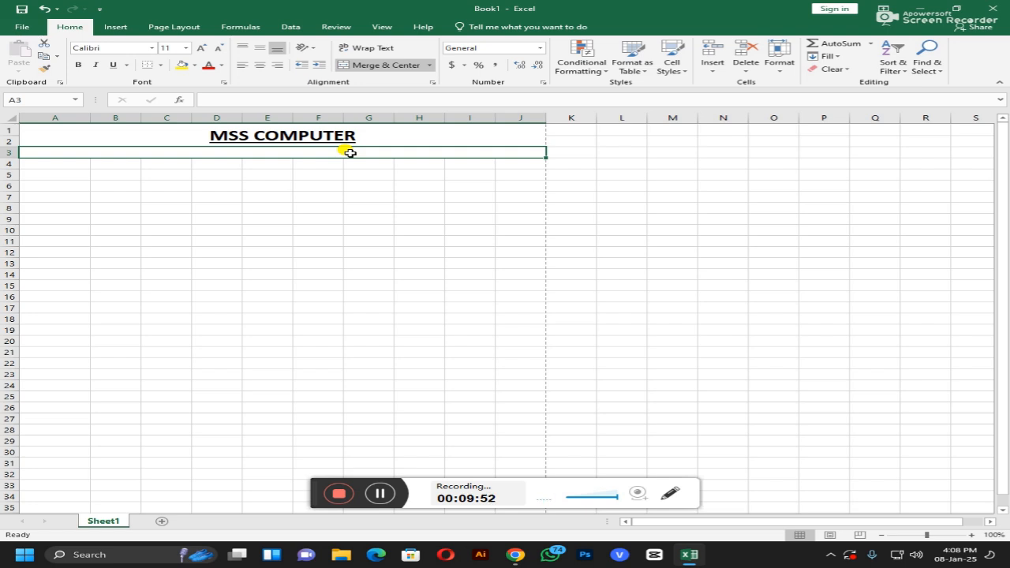
left_click(432, 68)
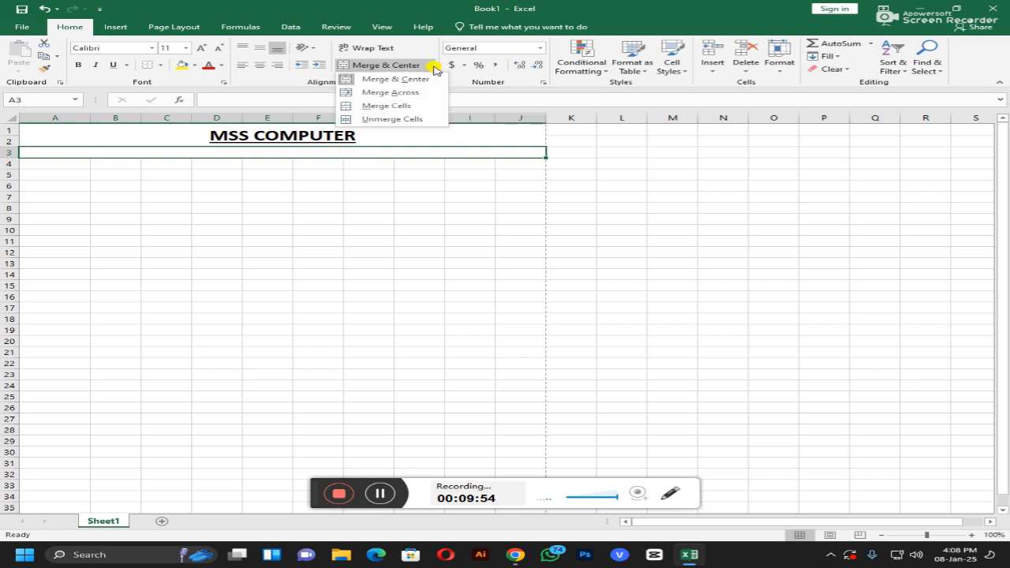
left_click(415, 119)
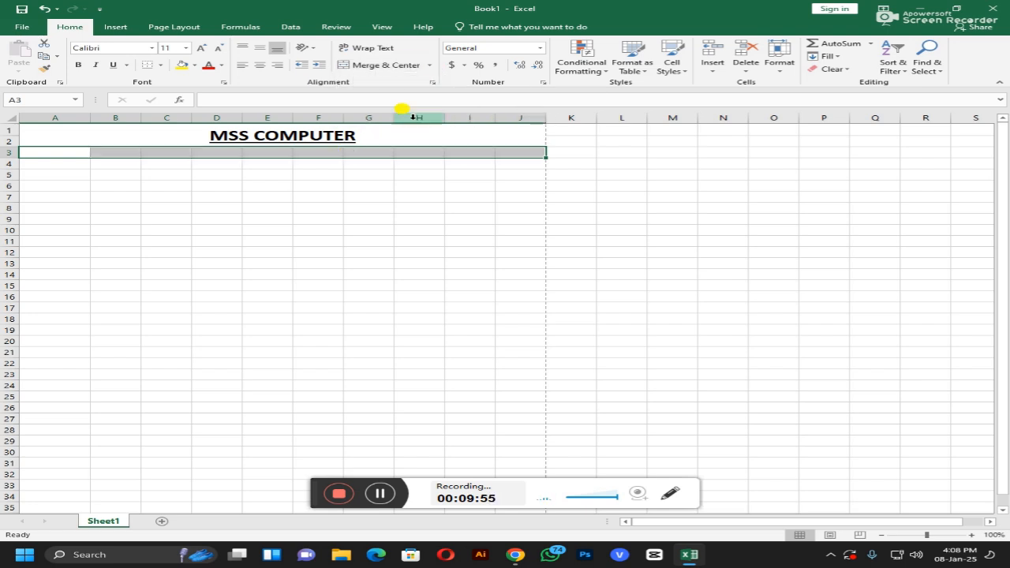
left_click(433, 69)
left_click(271, 190)
left_click(104, 197)
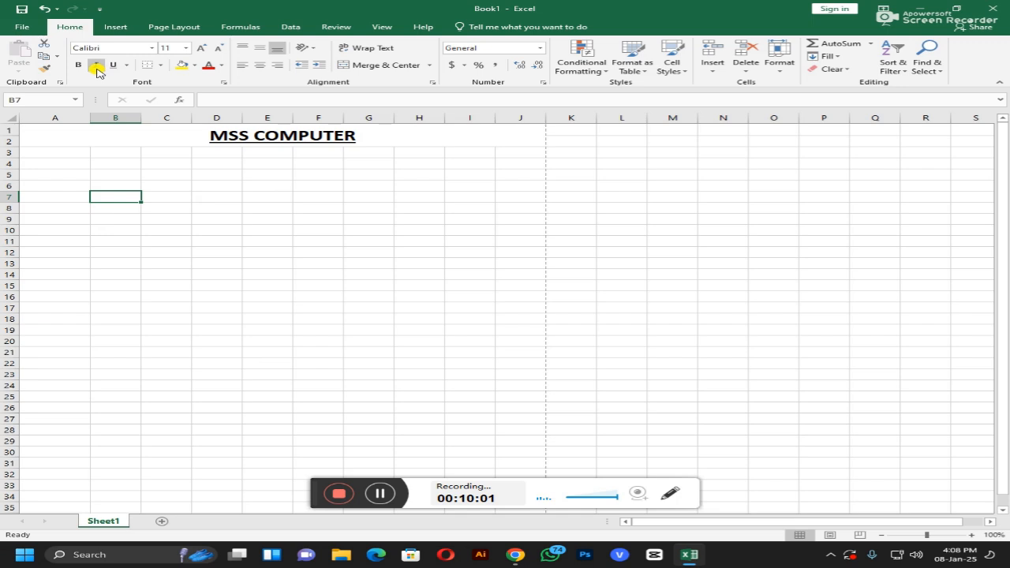
Step: Give the MSS COMPUTER title dark gold text and a grey fill, after briefly trying italics
left_click(347, 151)
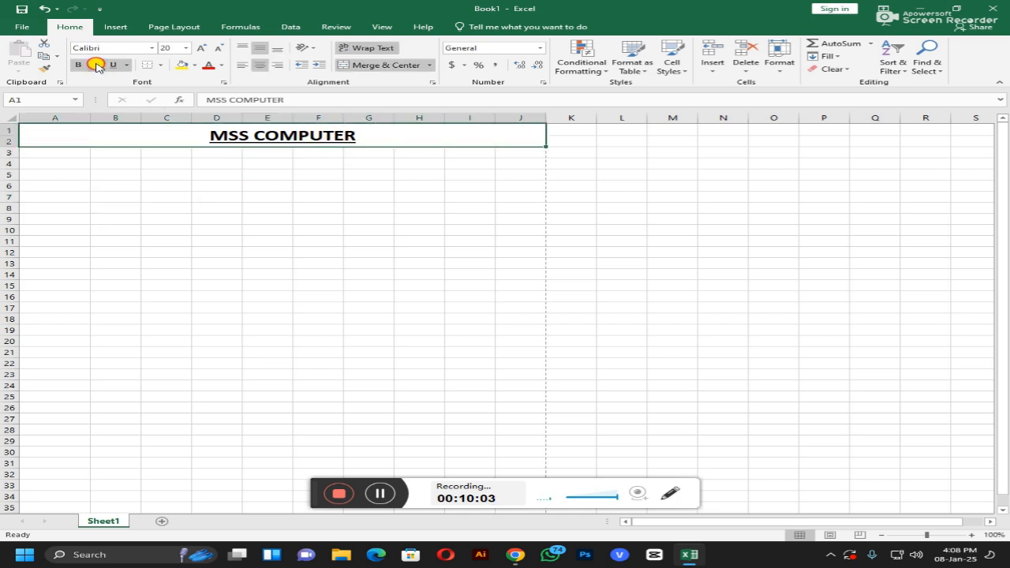
left_click(95, 65)
left_click(95, 65)
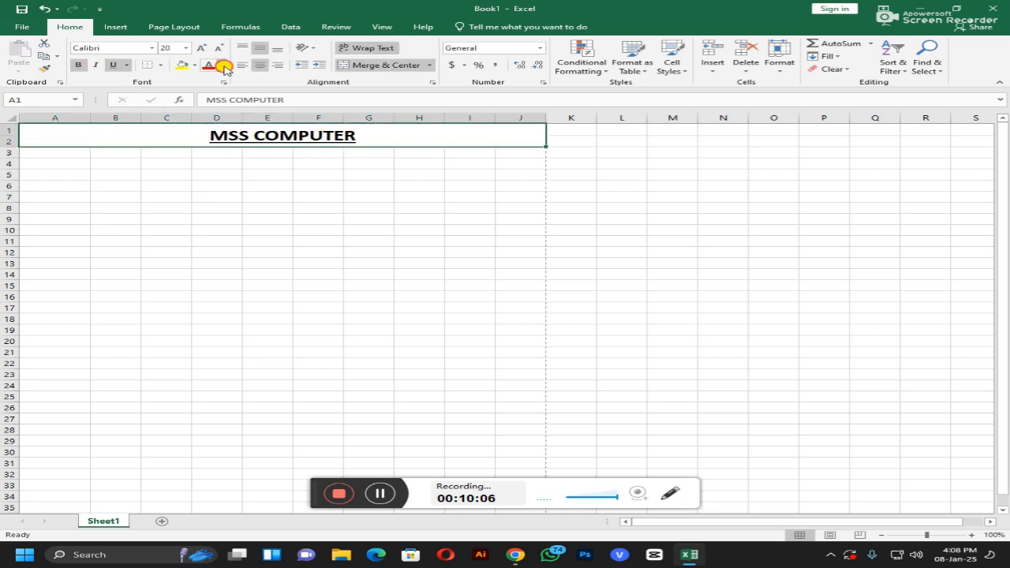
left_click(222, 65)
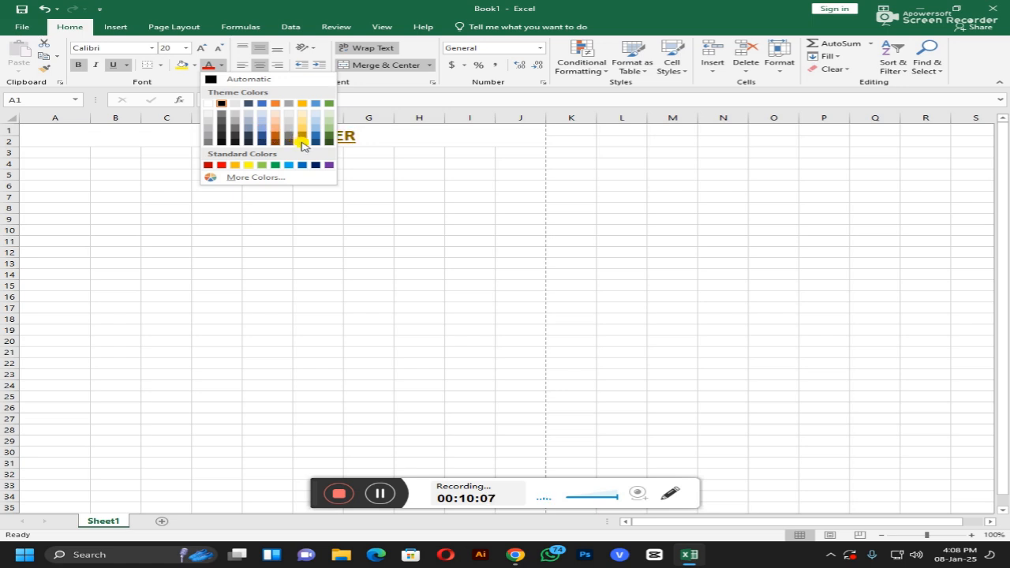
left_click(302, 143)
left_click(194, 64)
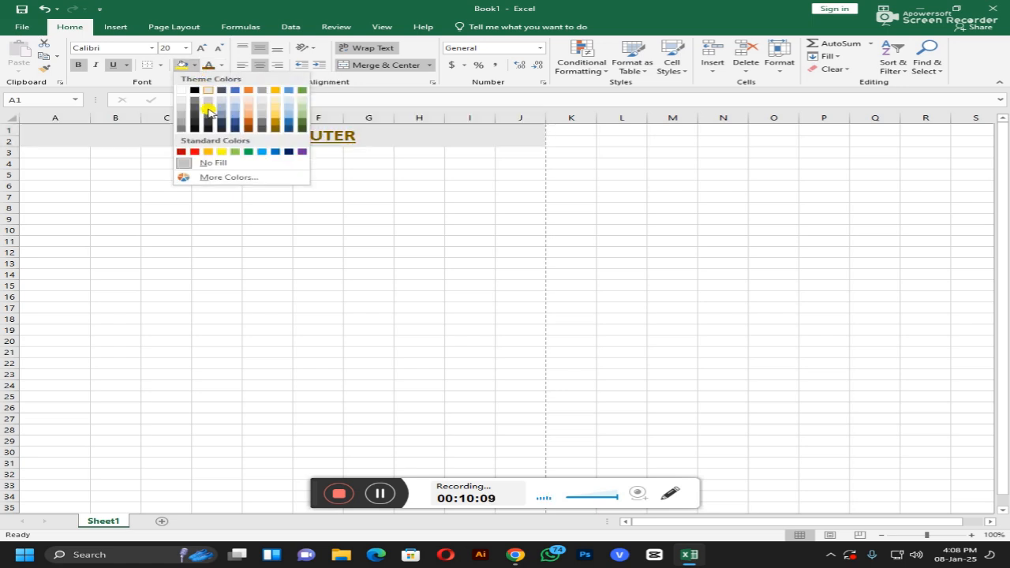
left_click(257, 124)
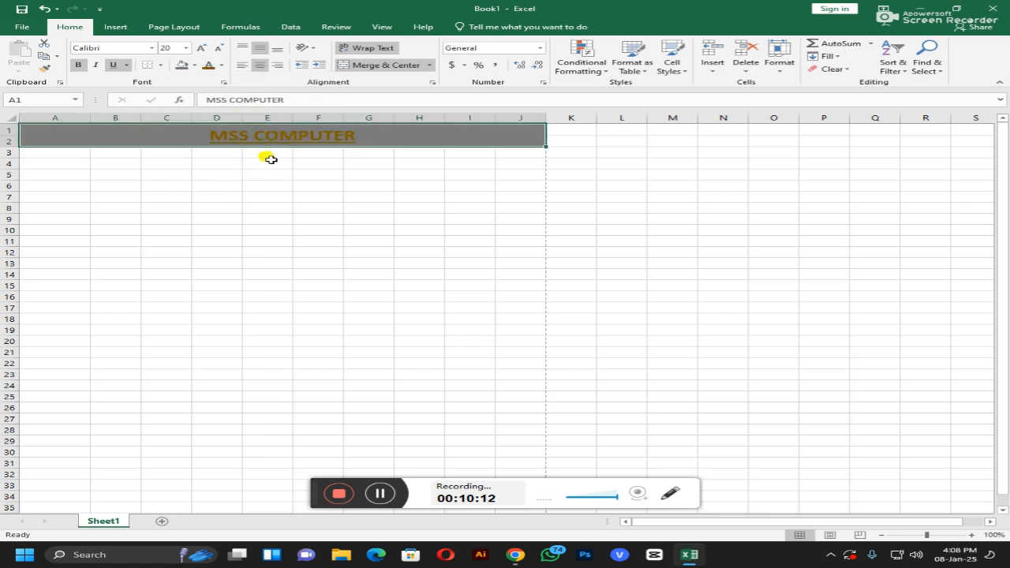
left_click(305, 217)
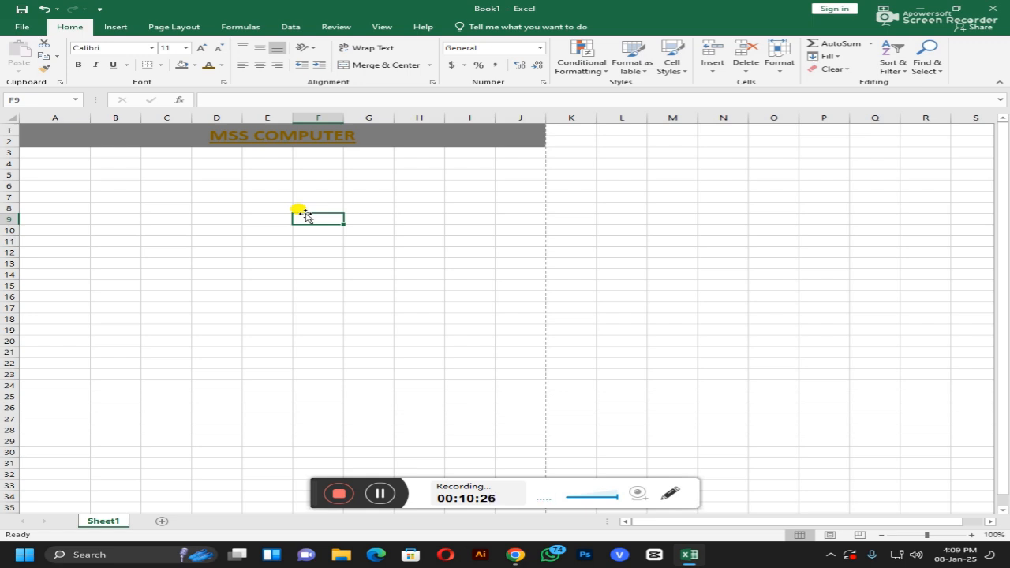
Step: Try larger and smaller font sizes on the title, keeping 20, then browse the font list
left_click(315, 133)
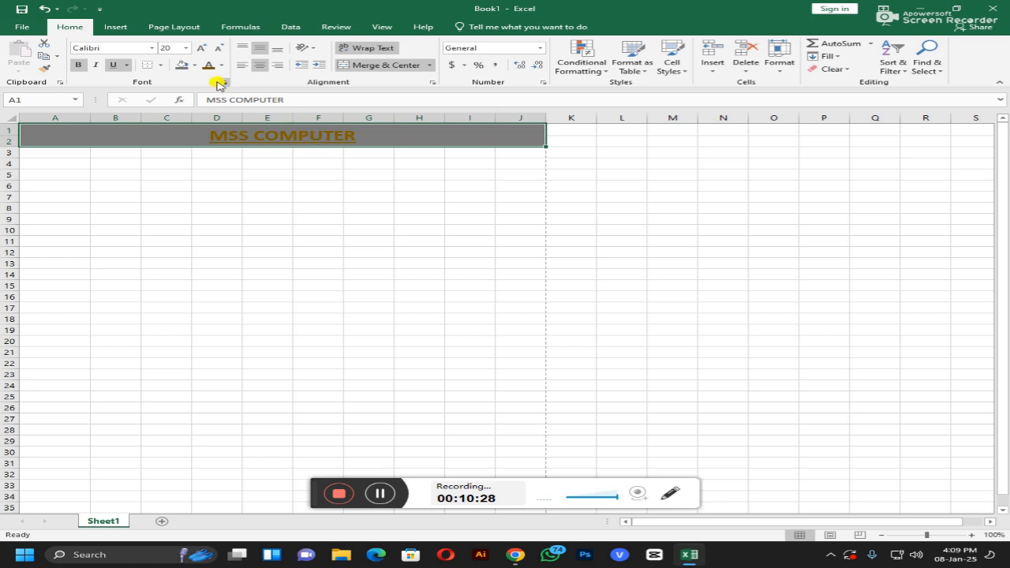
left_click(196, 50)
left_click(196, 50)
left_click(217, 49)
left_click(218, 49)
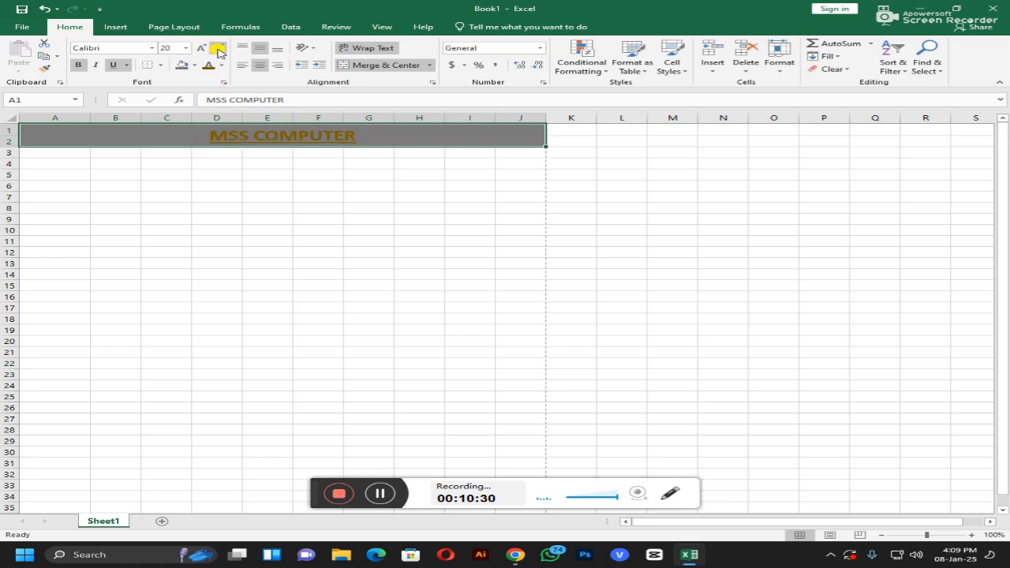
left_click(186, 48)
left_click(186, 48)
left_click(154, 48)
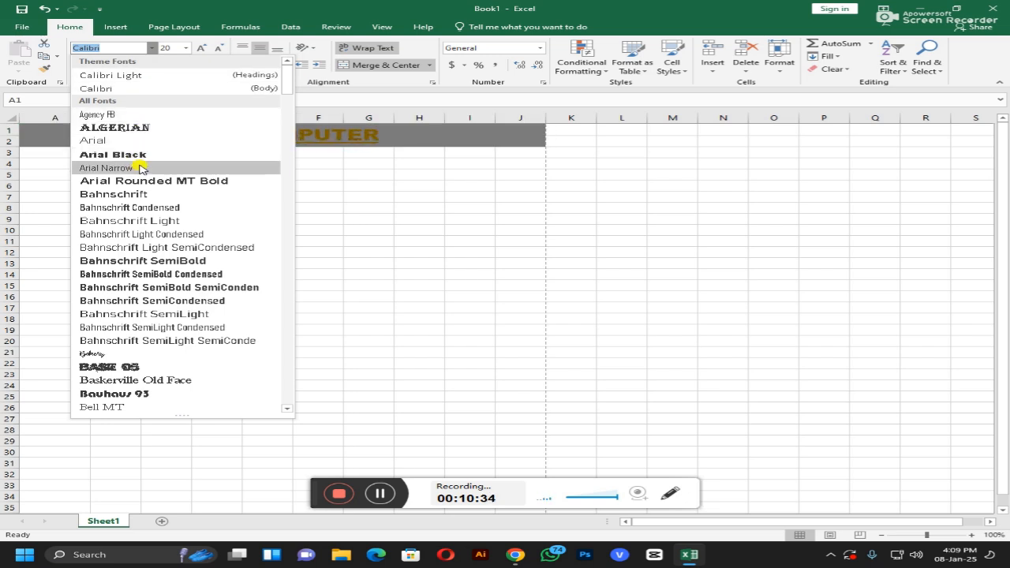
Step: Apply Baskerville Old Face to the MSS COMPUTER title, glance at number formats, then select A3
left_click(163, 379)
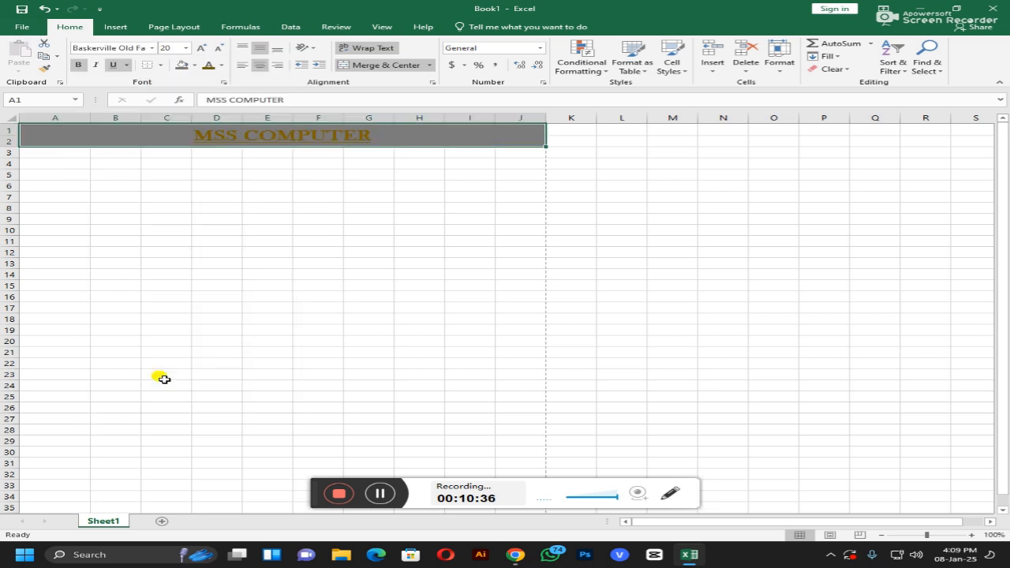
left_click(142, 330)
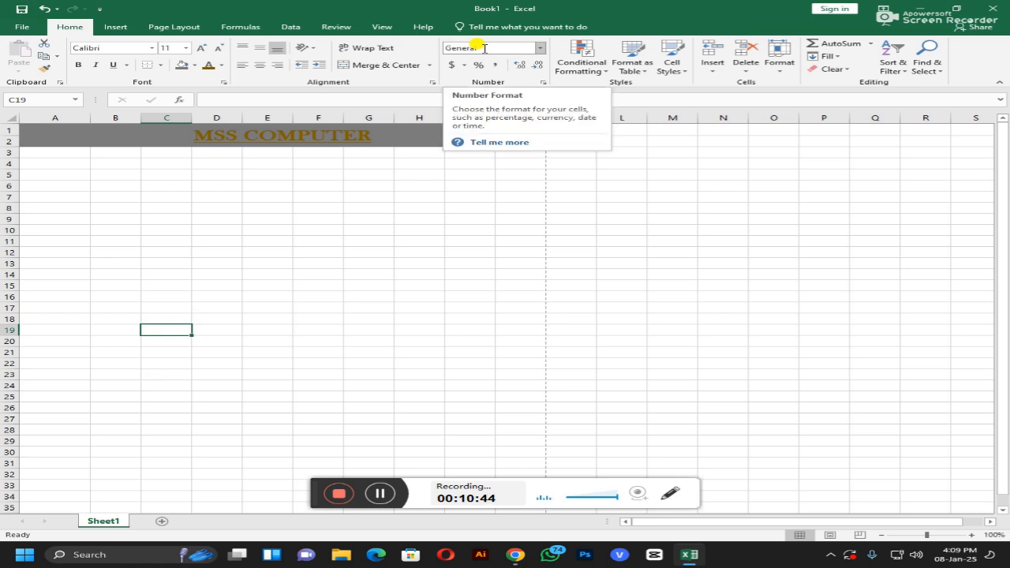
left_click(541, 49)
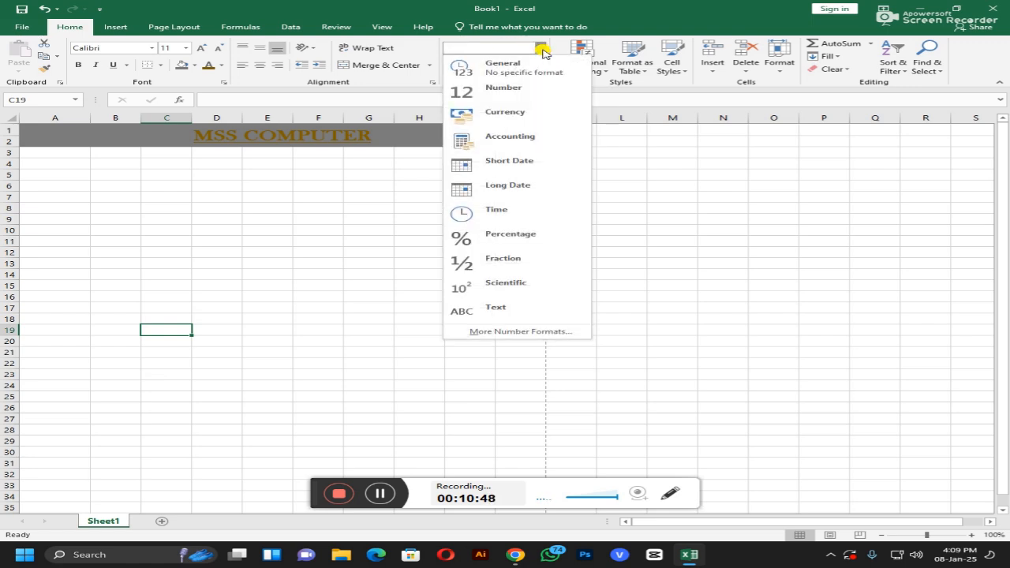
left_click(541, 49)
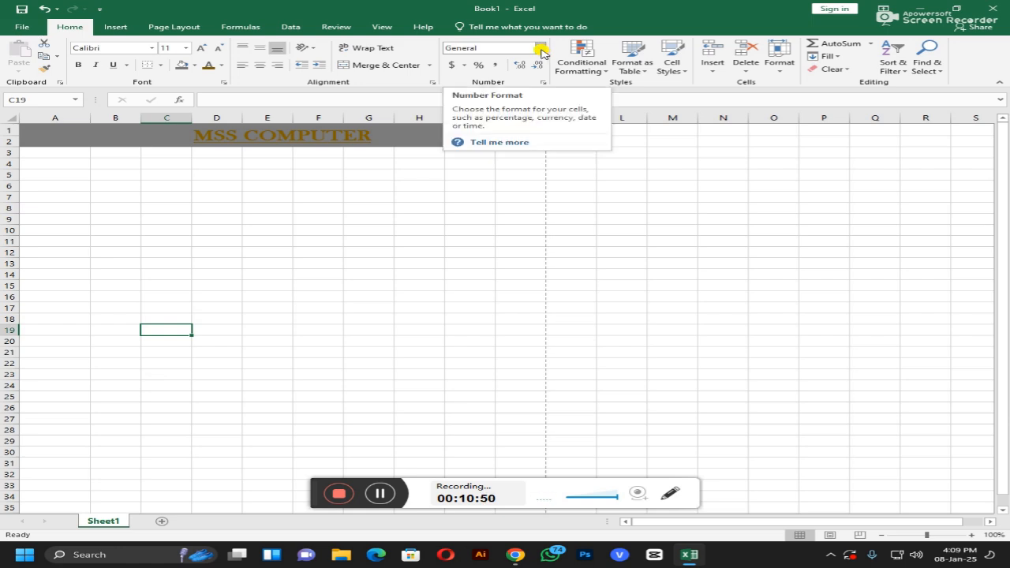
left_click(301, 194)
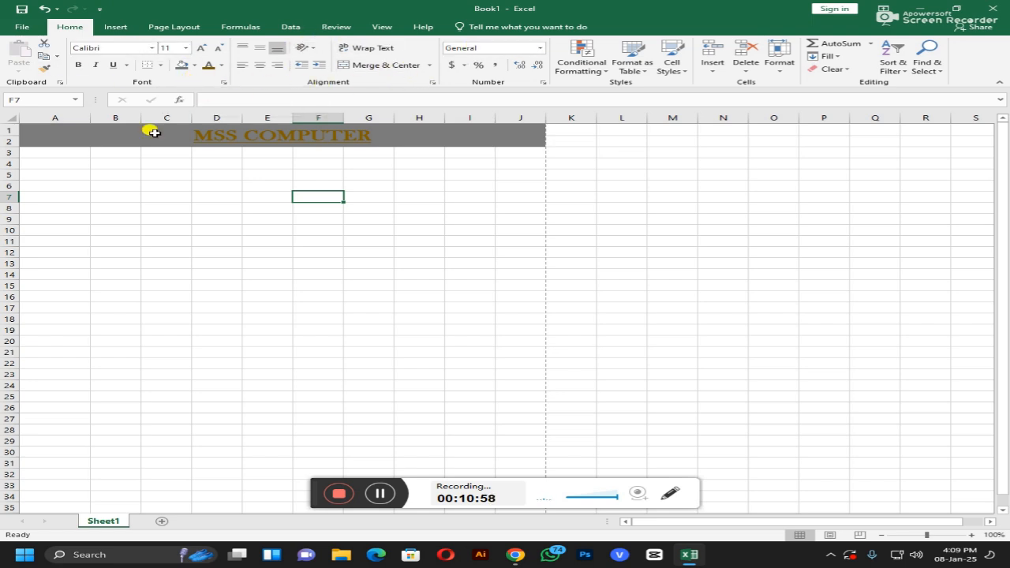
left_click(32, 152)
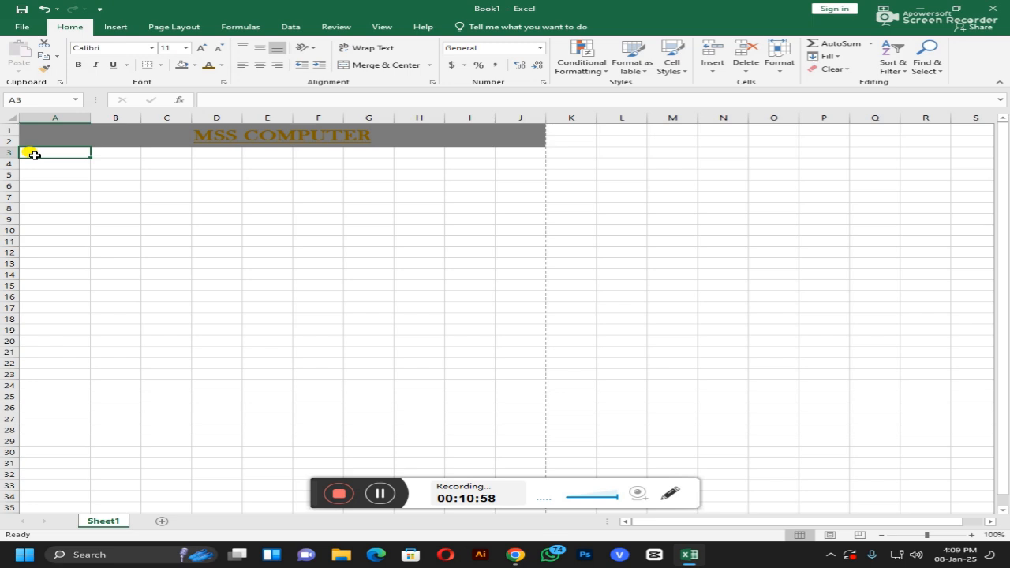
Step: On the Insert tab, start and cancel Create Table, then view the Statistic chart types
left_click(115, 26)
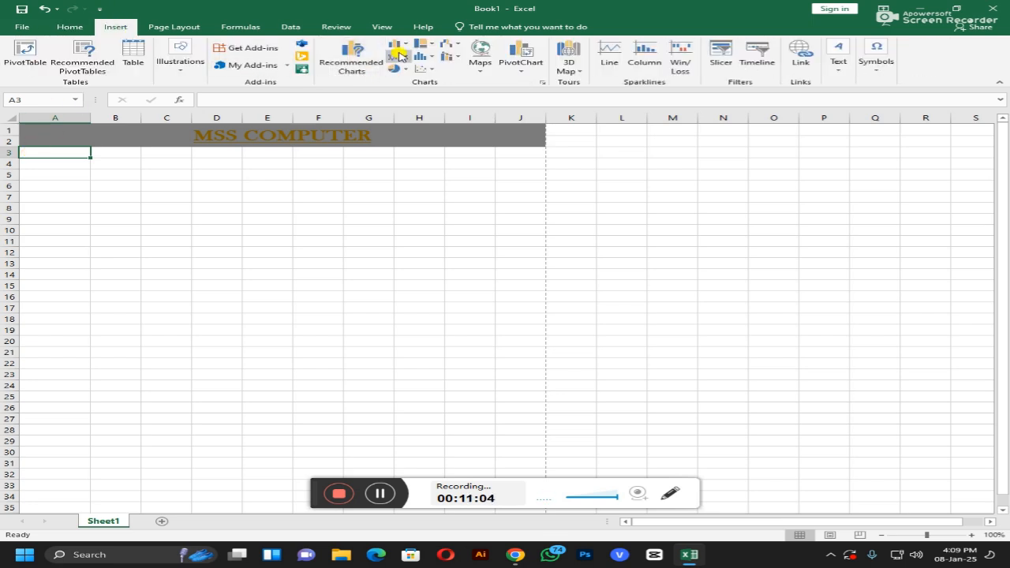
left_click(133, 57)
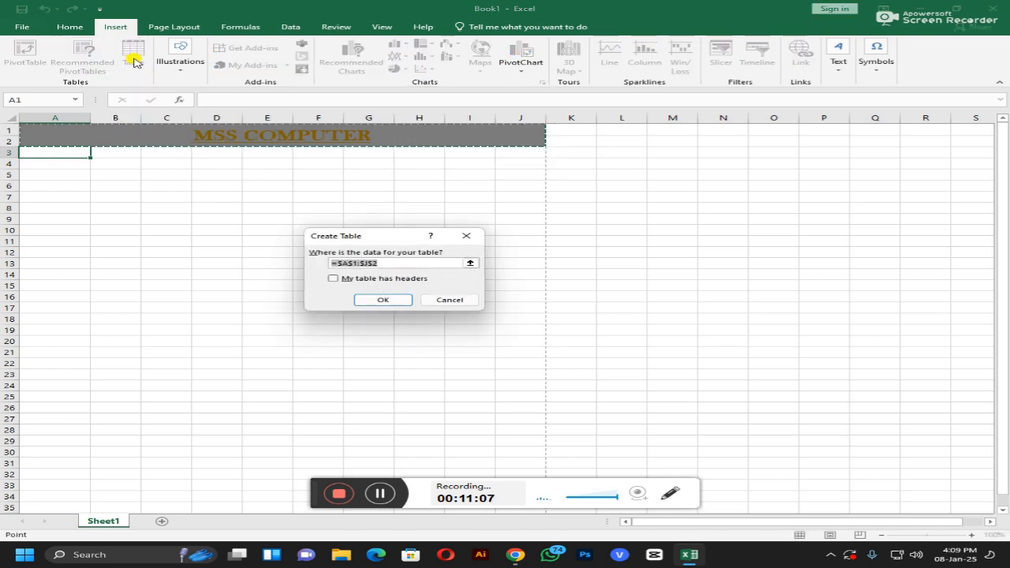
left_click(476, 236)
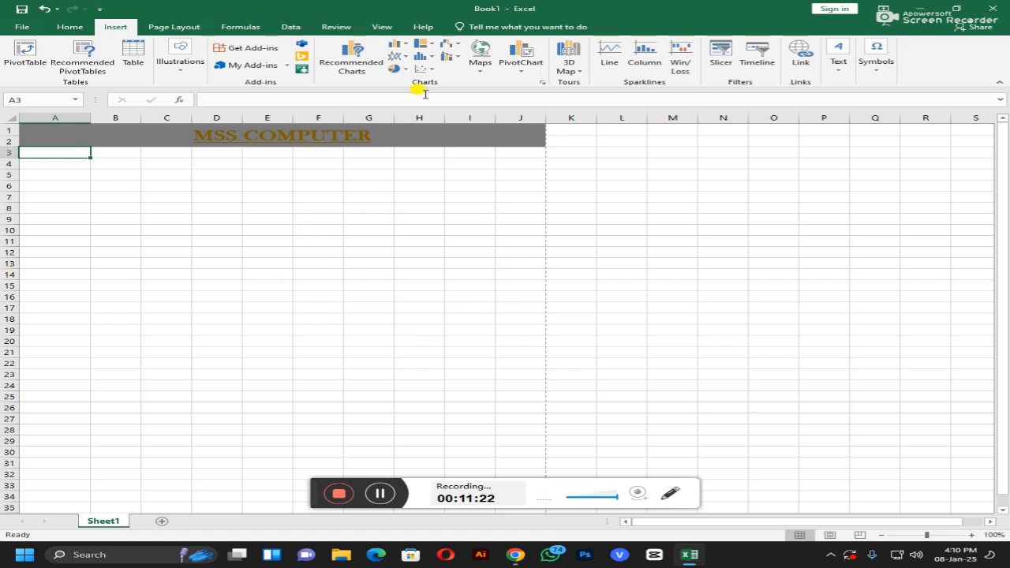
left_click(435, 61)
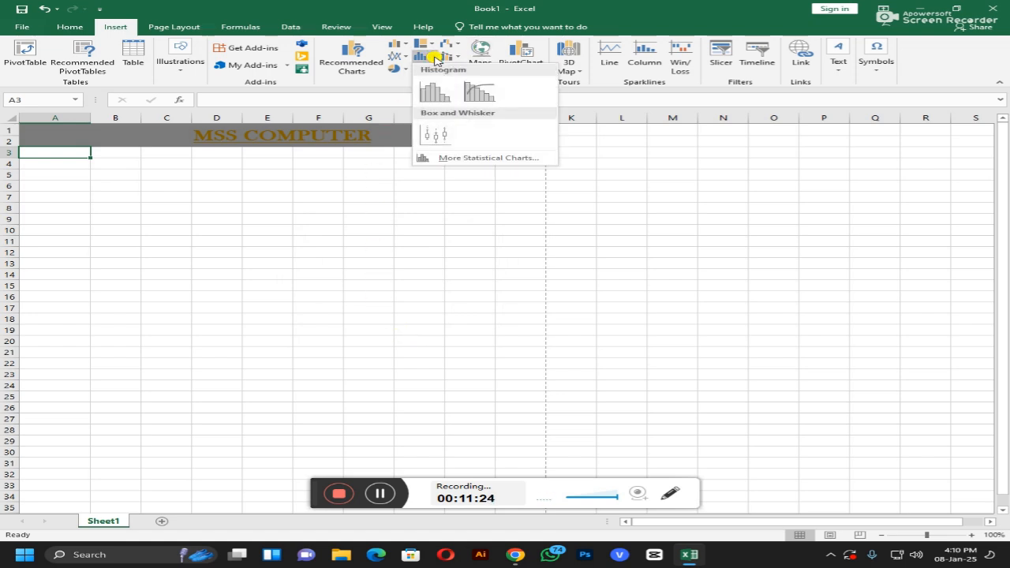
left_click(434, 61)
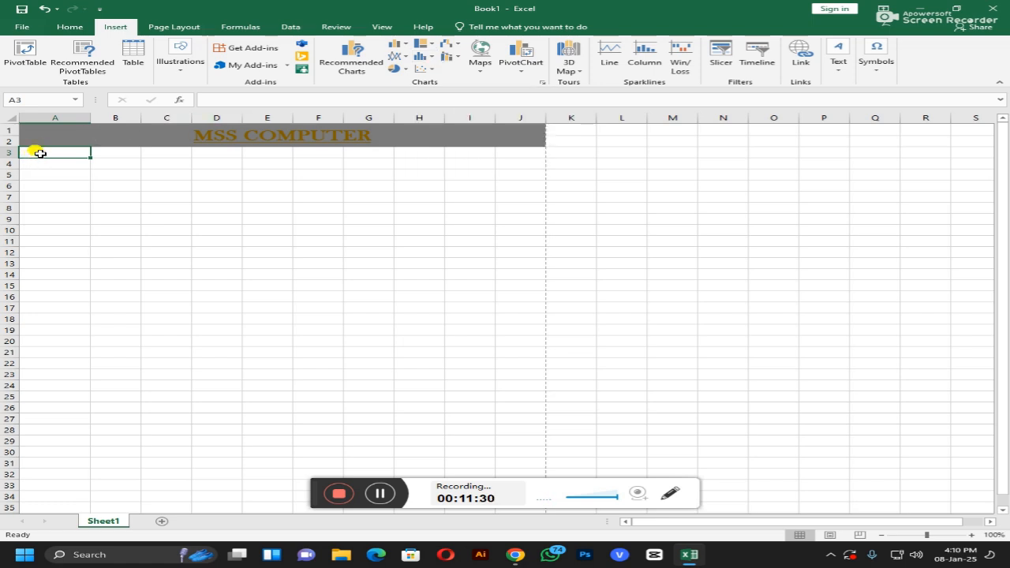
Step: Enter 23, 54, 78, 98 and 100 into cells A3 through E3
type("23")
key("Return")
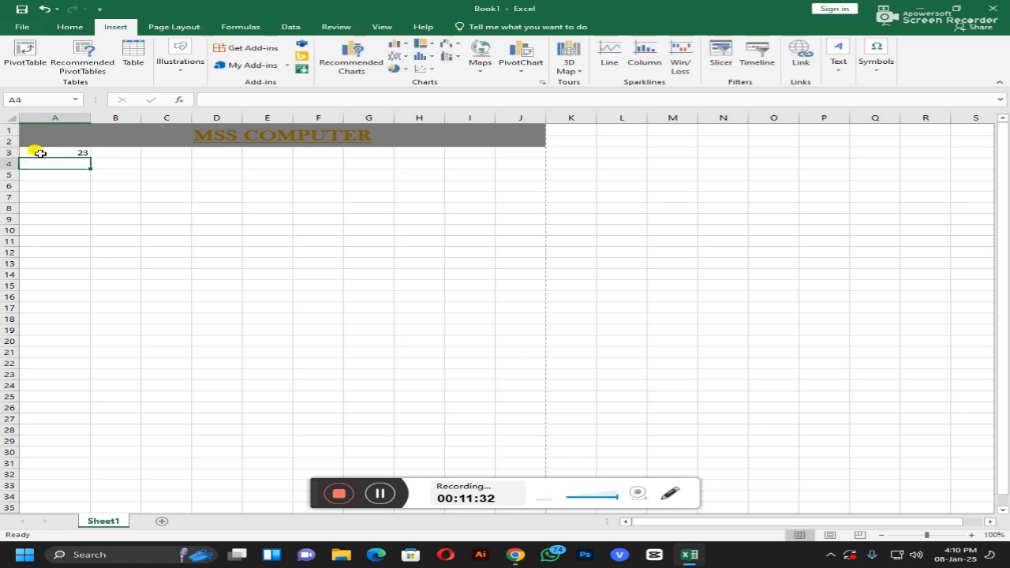
left_click(117, 154)
type("54")
key("Return")
left_click(164, 154)
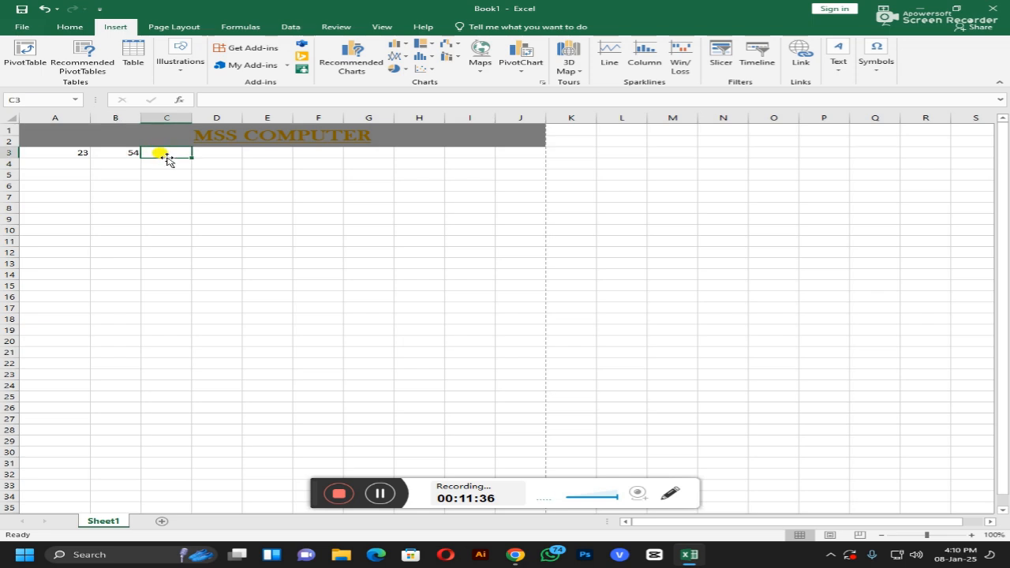
type("78")
key("Return")
left_click(230, 157)
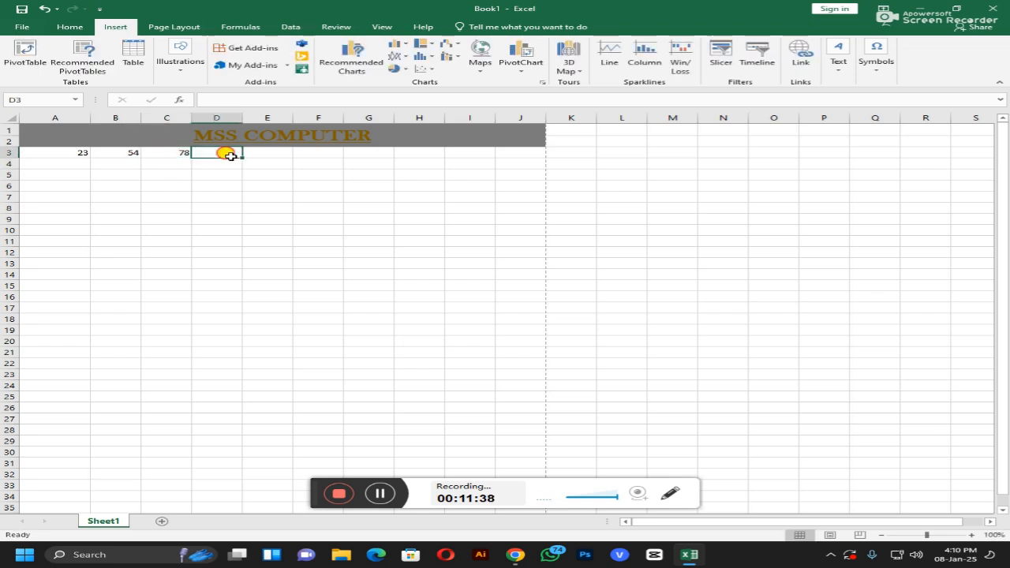
type("98")
key("Return")
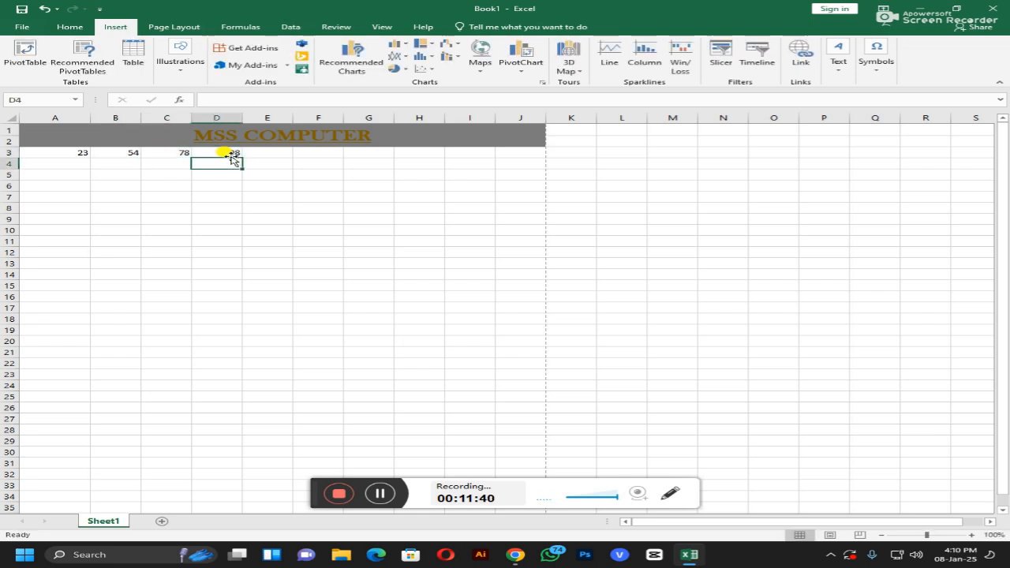
left_click(270, 150)
type("100")
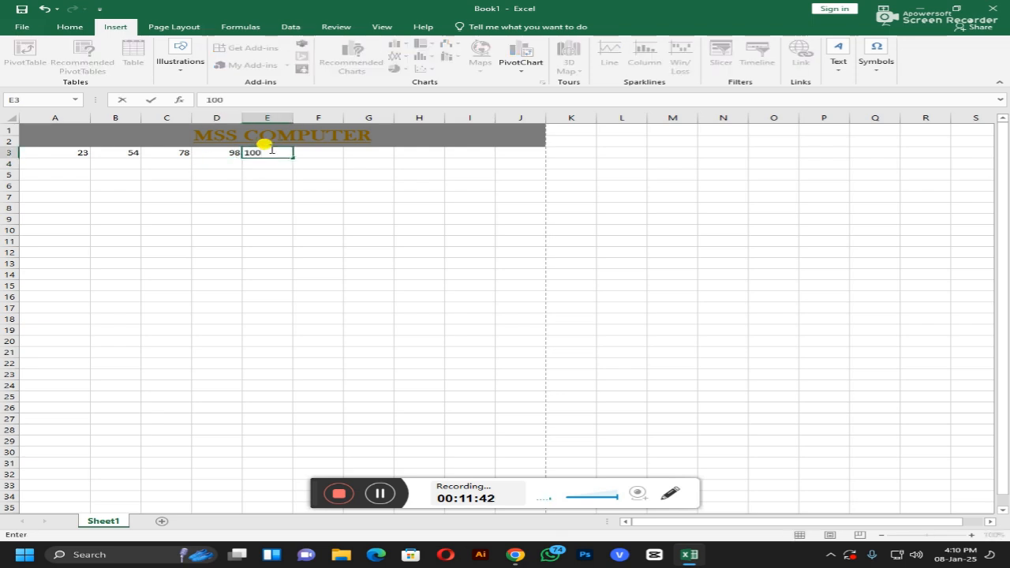
key("Return")
Step: Select the row 3 numbers and preview Column and Pie charts without inserting one
left_click_drag(62, 154, 268, 153)
left_click(397, 44)
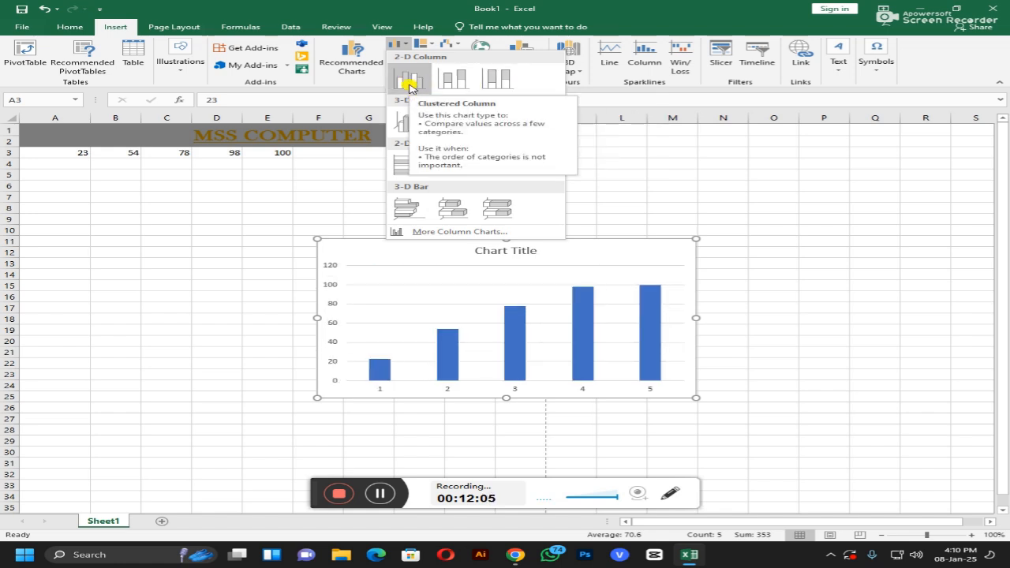
left_click(351, 163)
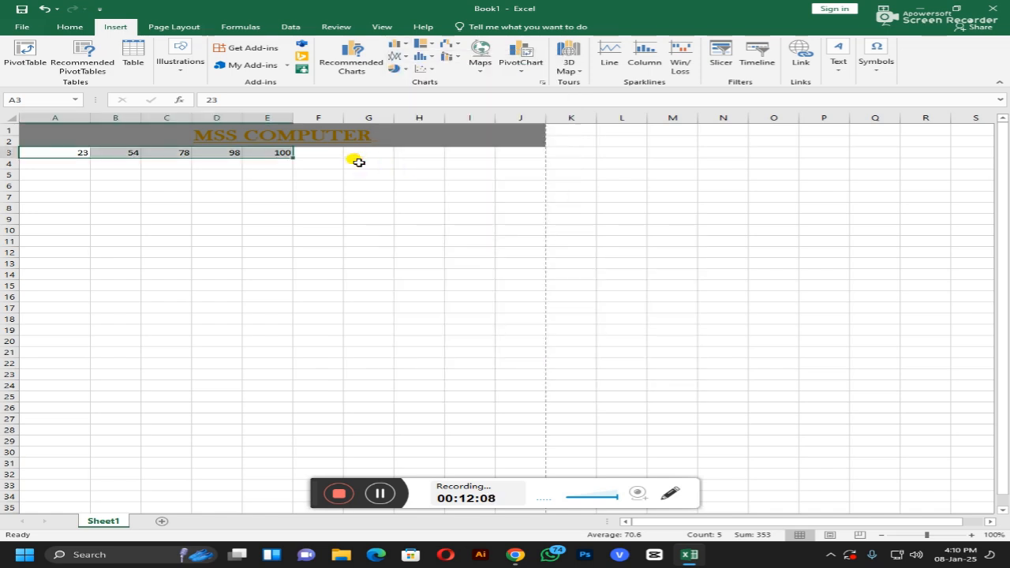
left_click(394, 69)
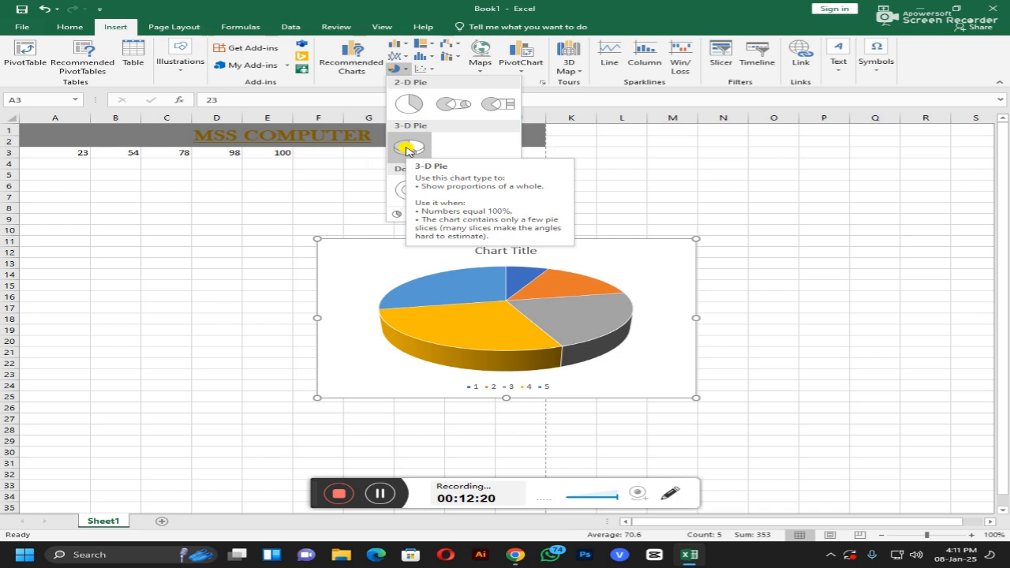
left_click(99, 232)
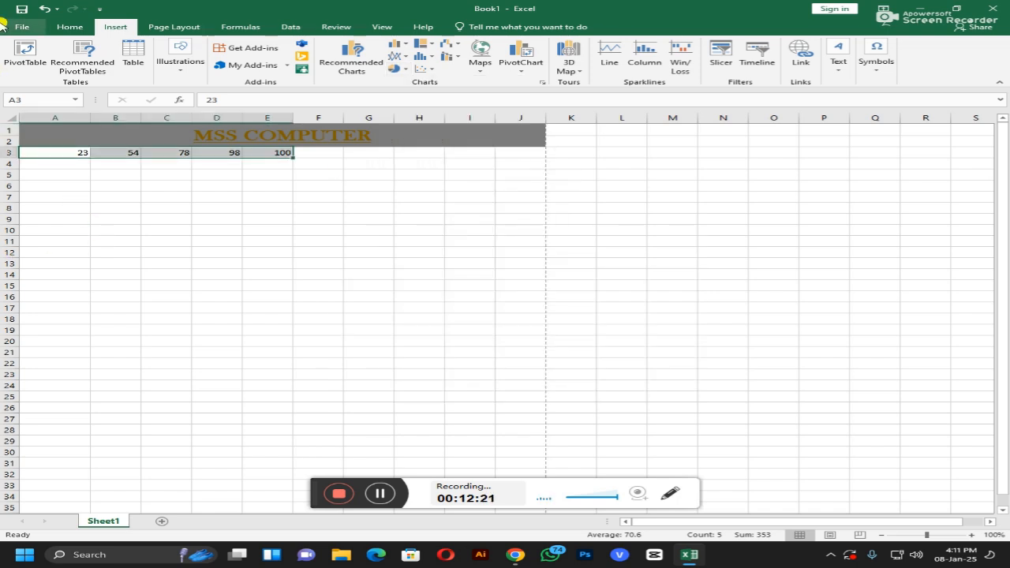
Step: Change A3 to 213, then preview column, pie and statistical charts of A3:E3 without inserting
double_click(82, 151)
type("1")
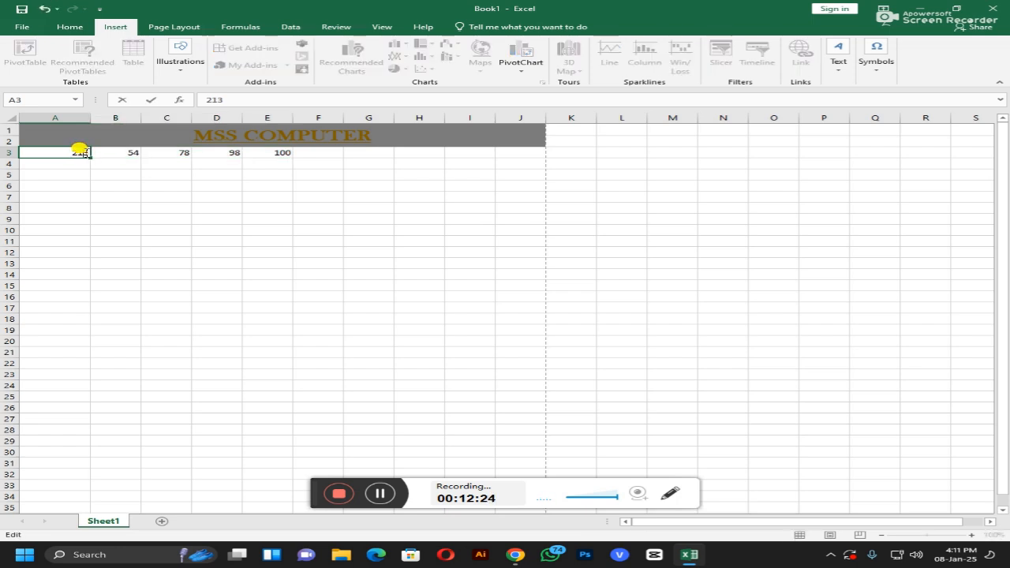
key("Return")
left_click_drag(72, 151, 280, 152)
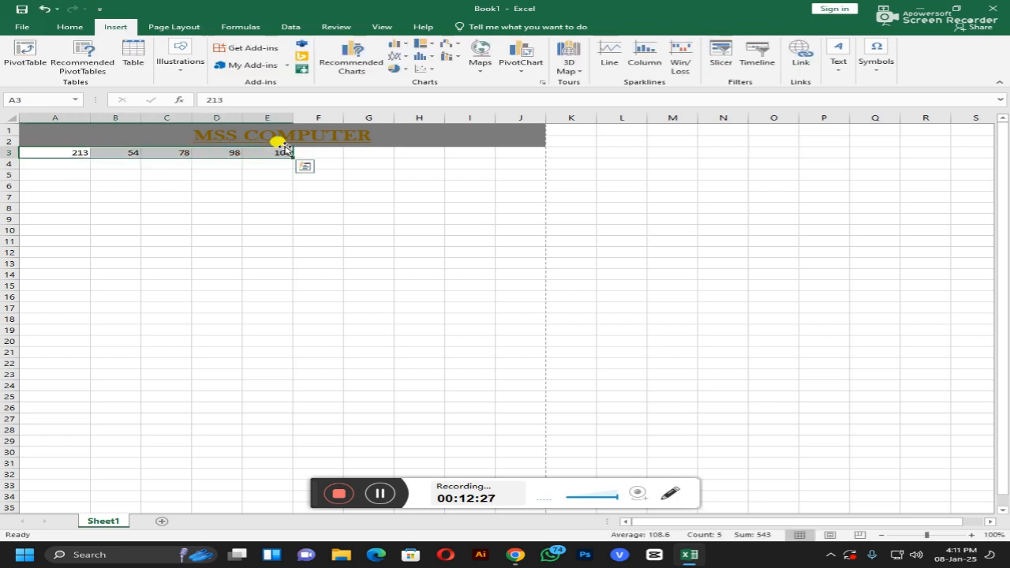
left_click(398, 44)
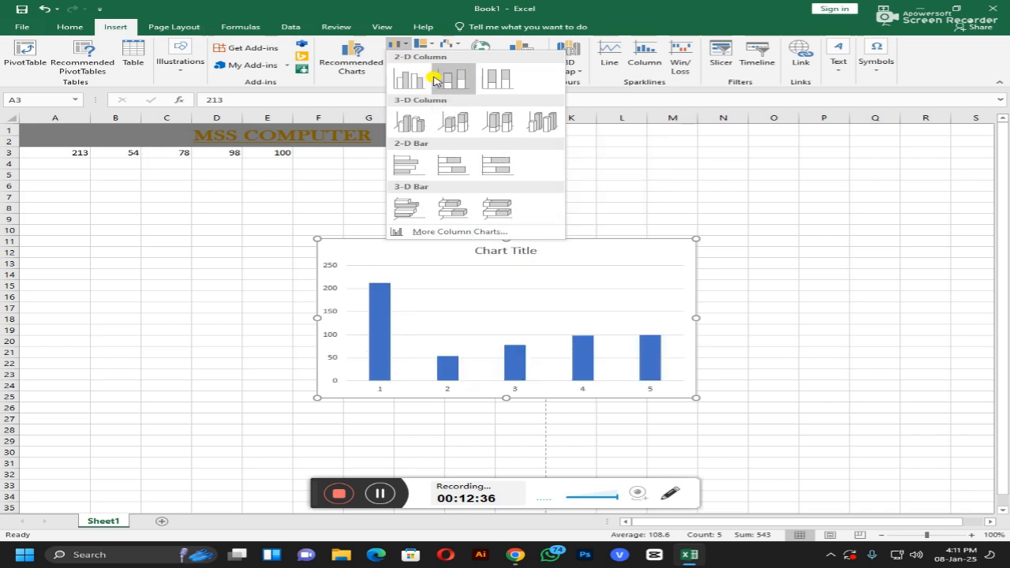
left_click(245, 194)
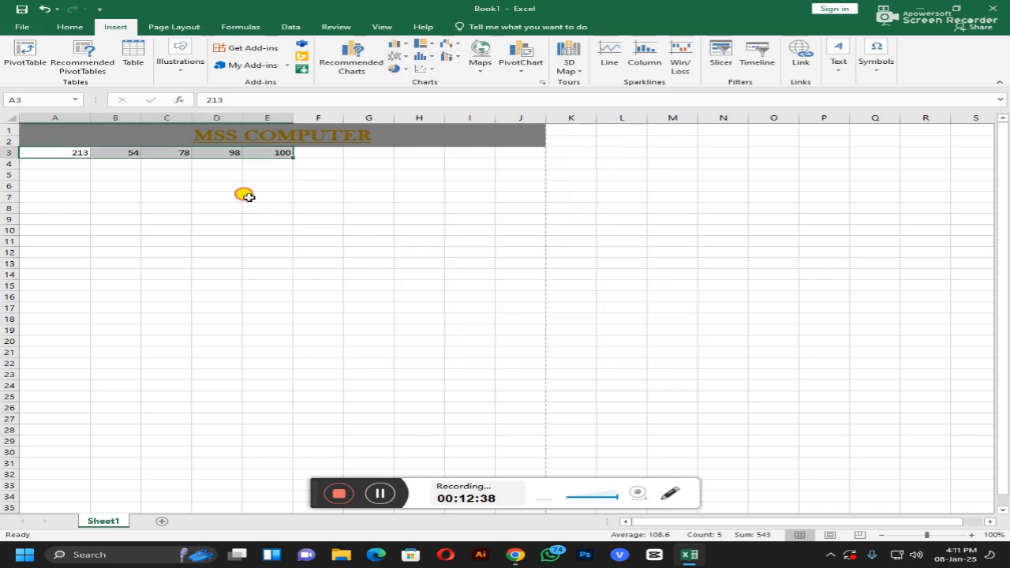
left_click(396, 68)
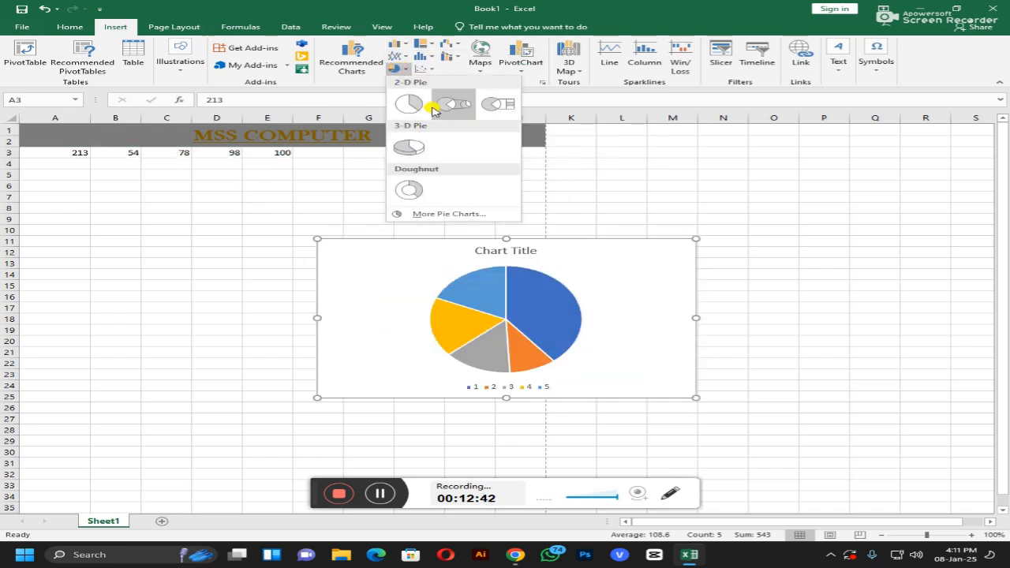
left_click(280, 174)
left_click(435, 59)
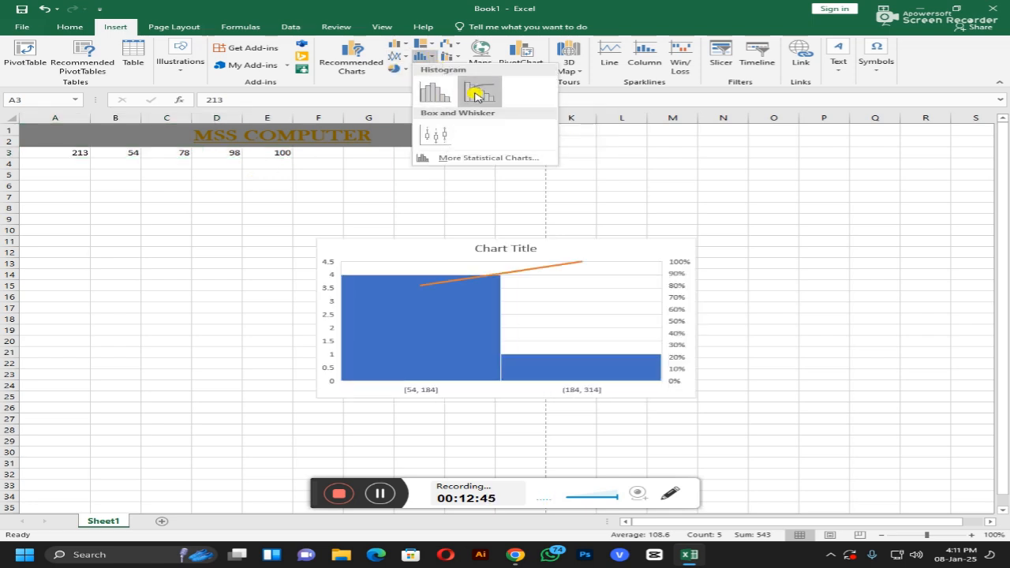
left_click(158, 262)
Step: Delete 213, 54, 78, 98 and 100 from A3:E3 one cell at a time, then reselect A3
left_click(181, 229)
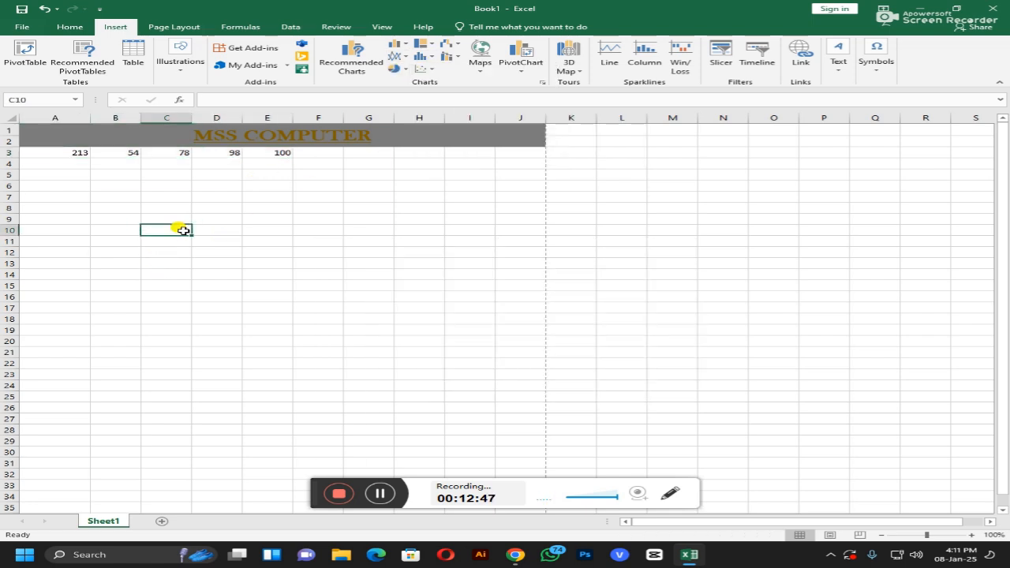
left_click(67, 153)
key("BackSpace")
left_click(118, 153)
key("BackSpace")
left_click(169, 152)
key("BackSpace")
left_click(221, 152)
key("BackSpace")
left_click(260, 151)
key("BackSpace")
left_click(111, 172)
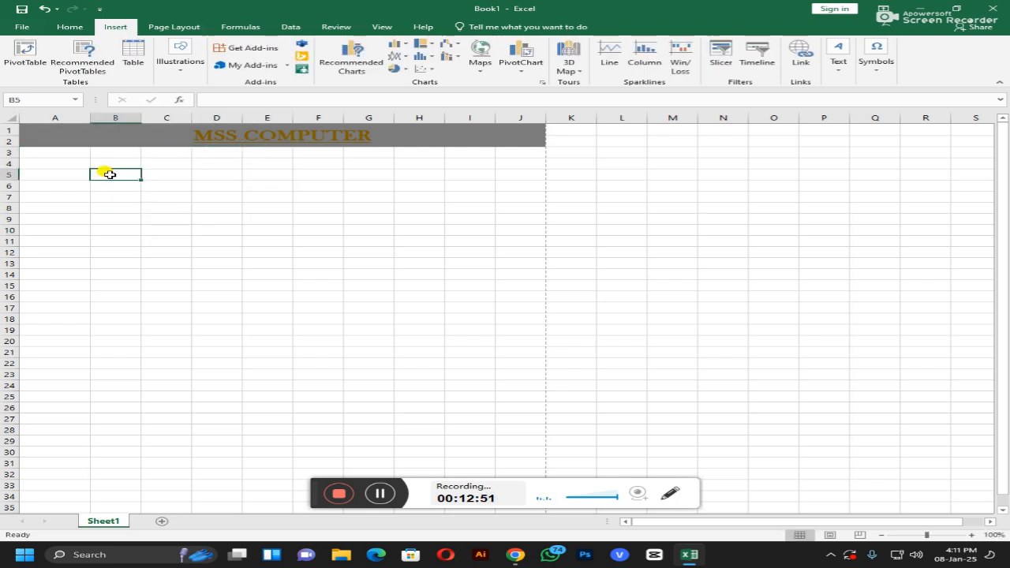
left_click(42, 142)
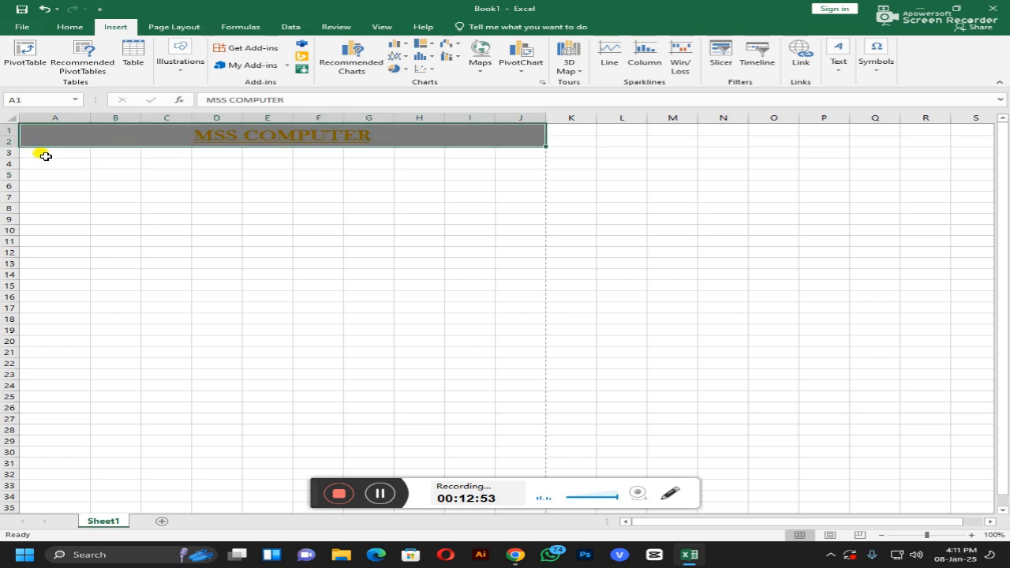
left_click(46, 154)
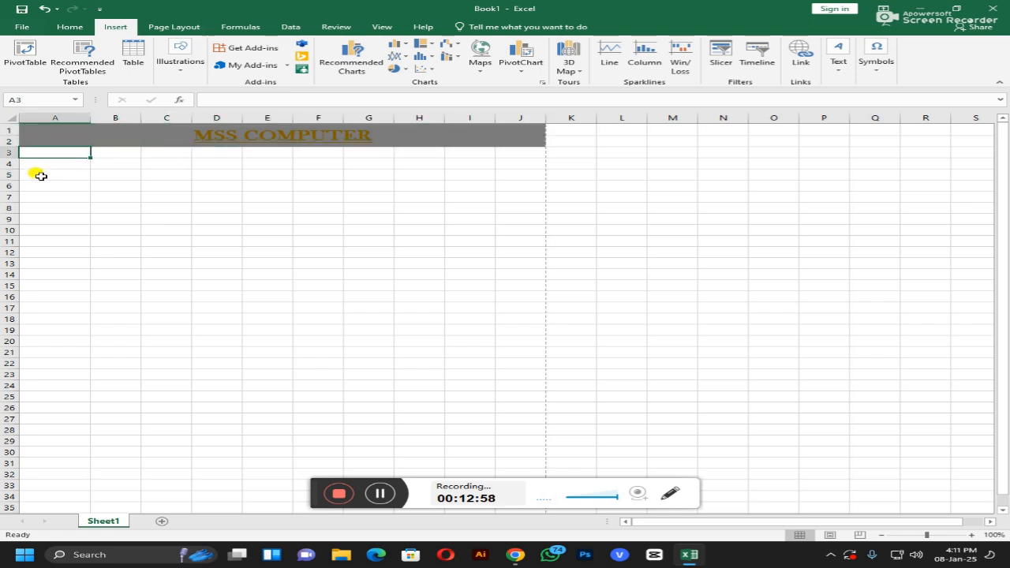
Step: On Page Layout, look over the Margins, Size and Orientation choices without changing them
left_click(179, 28)
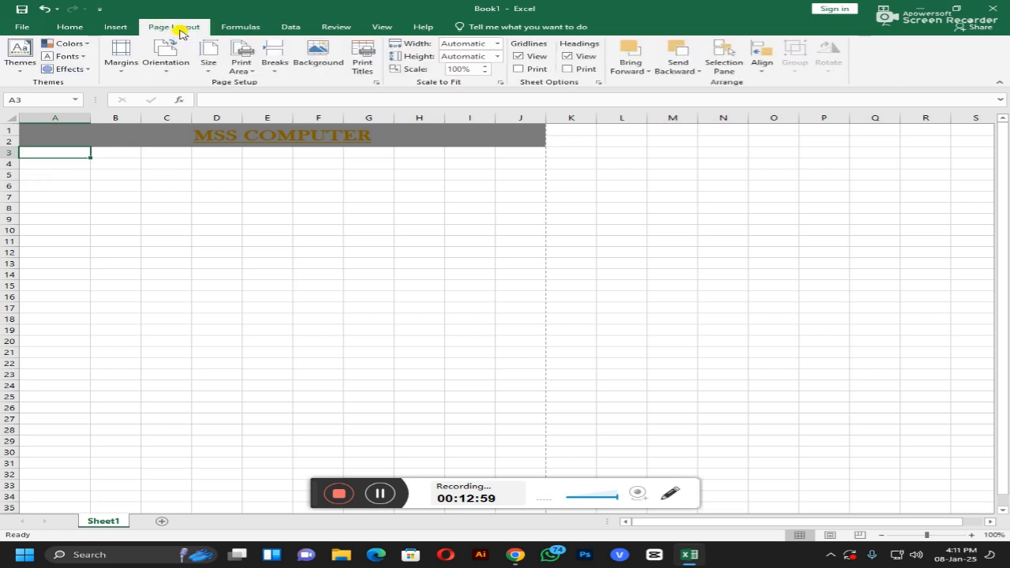
left_click(122, 70)
left_click(123, 68)
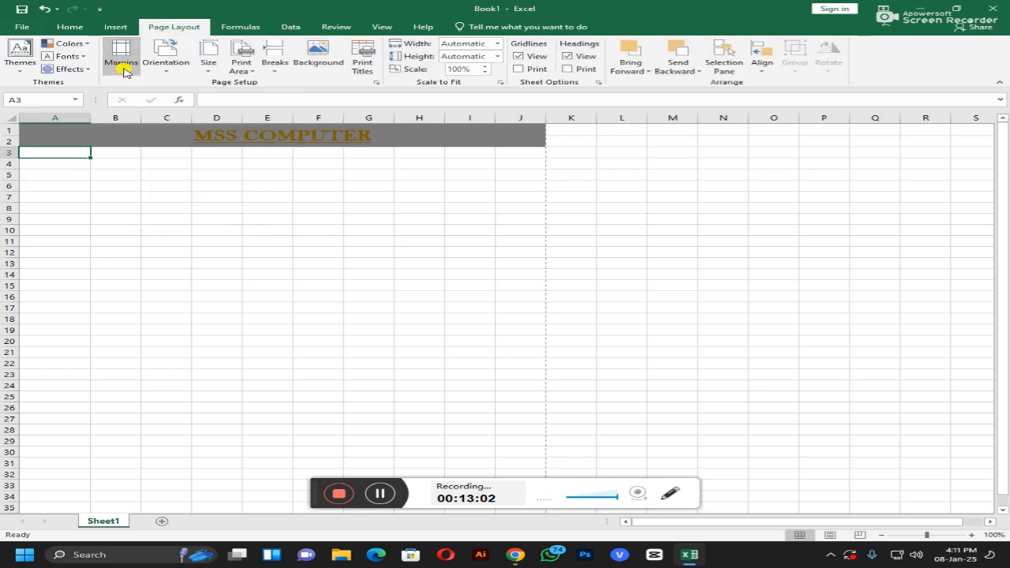
left_click(205, 52)
left_click(174, 52)
left_click(173, 53)
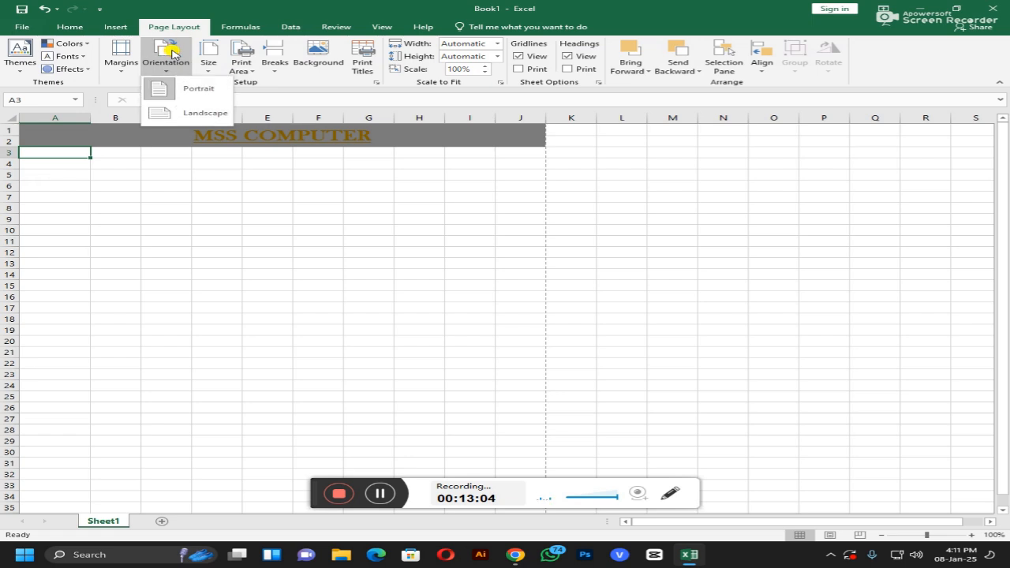
left_click(173, 53)
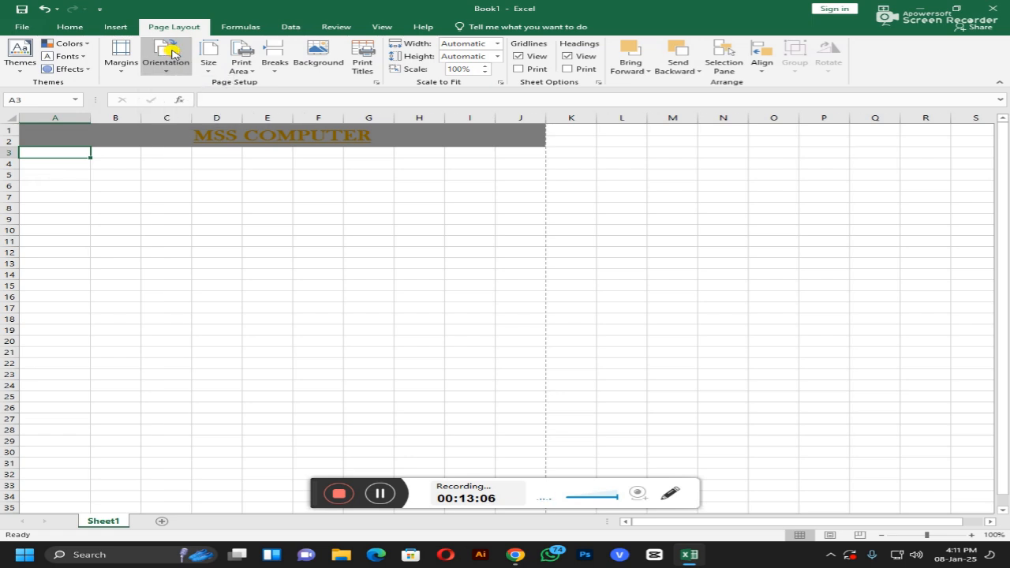
Step: Browse the Formulas, Data, Review and View tabs, then return to Home
left_click(231, 28)
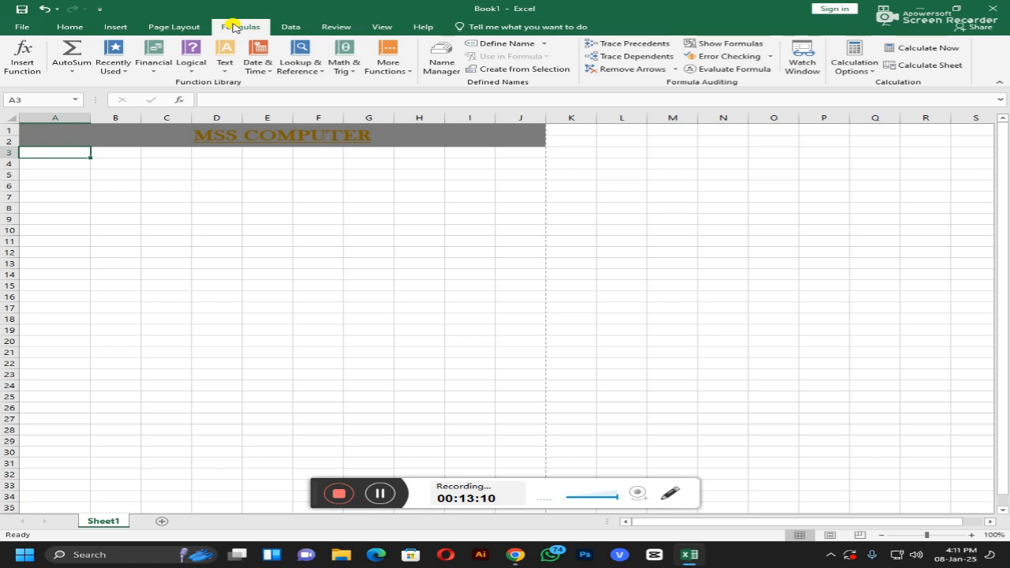
left_click(289, 27)
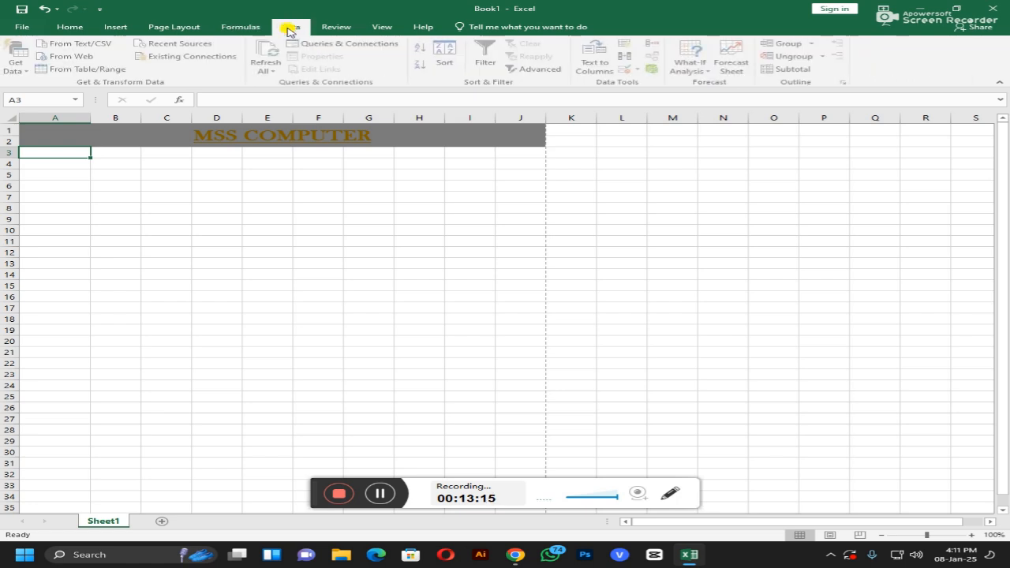
left_click(331, 28)
left_click(377, 27)
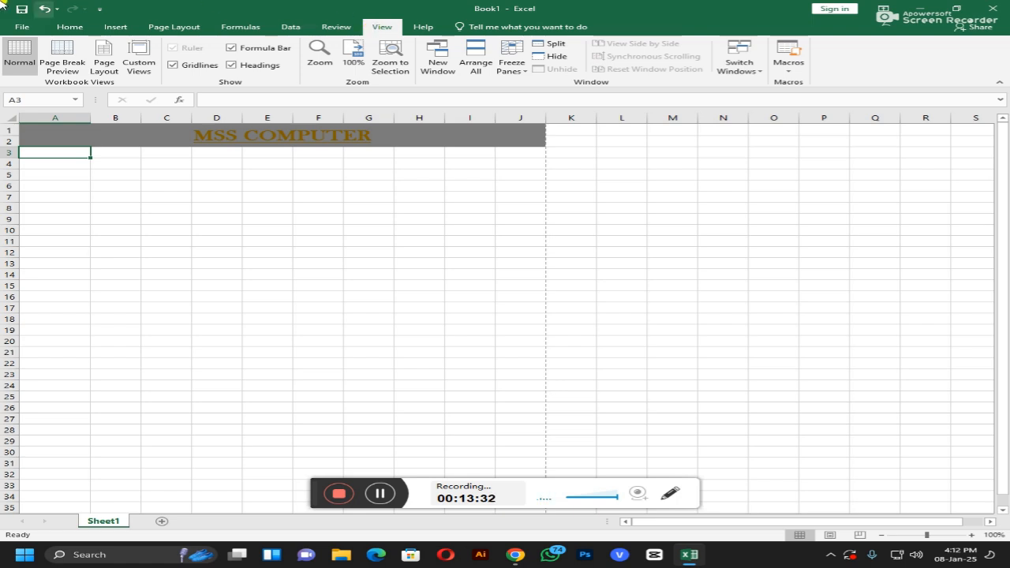
left_click(67, 26)
Step: Enter a first-draft heading 's NO.' in cell A3
left_click(119, 188)
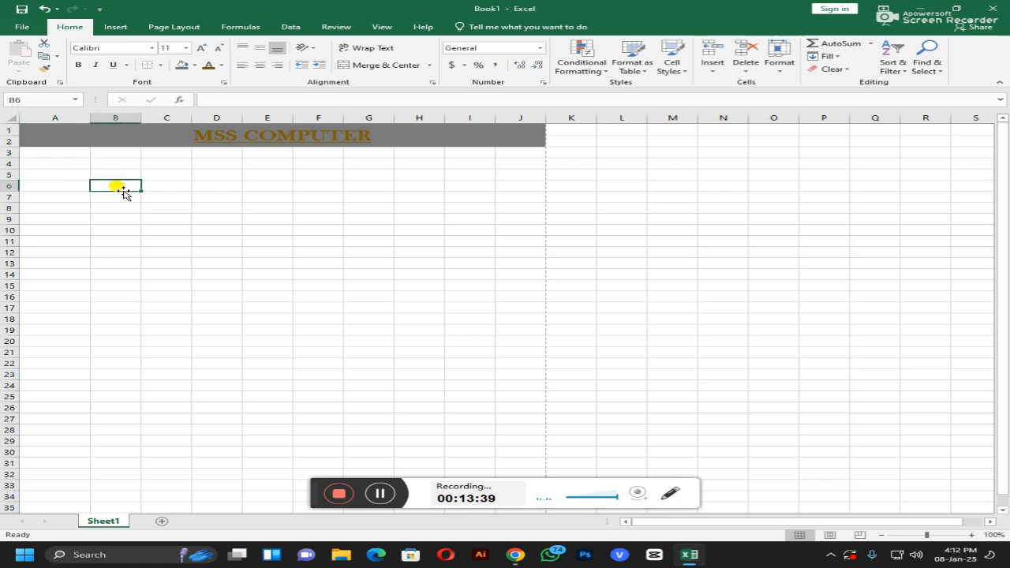
left_click(72, 155)
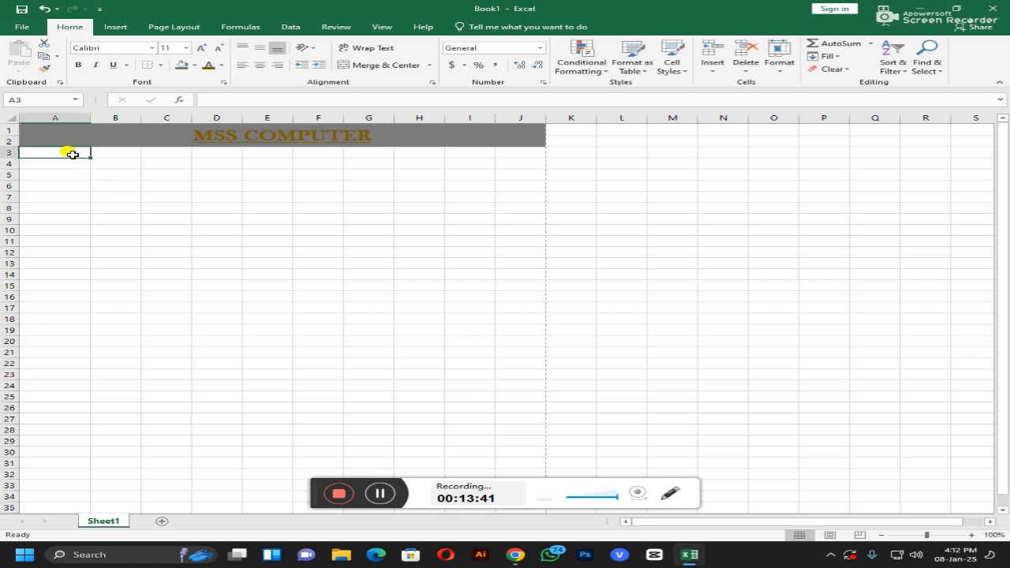
type("s")
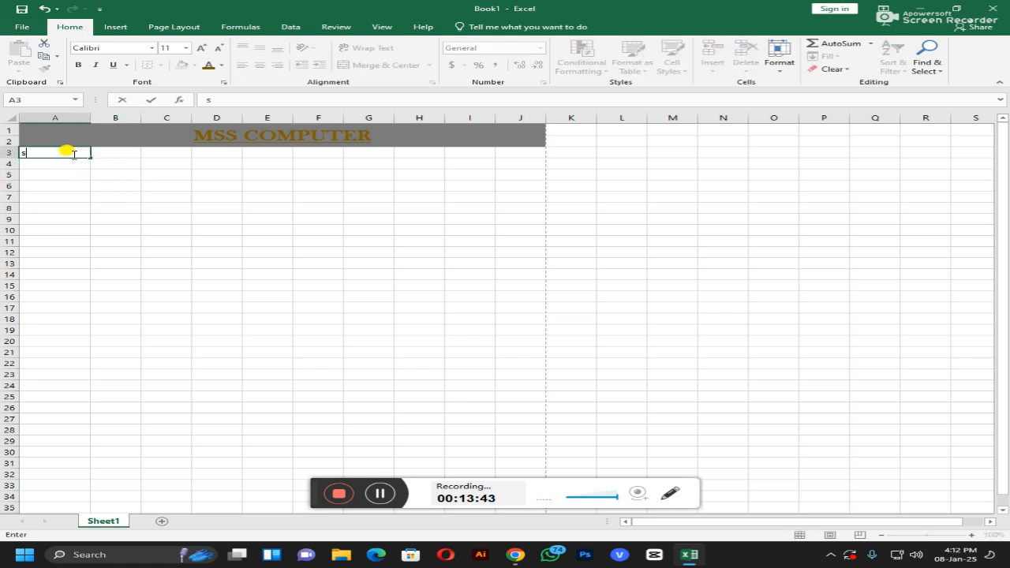
type(" NO.")
key("ctrl+Return")
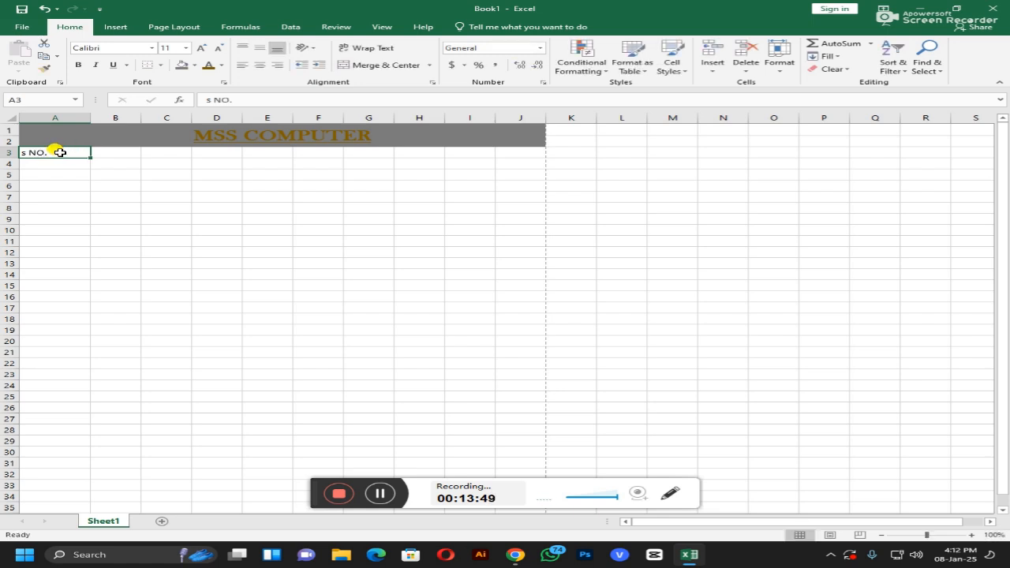
Step: Correct the A3 heading to 'S No.' and reopen it for editing
double_click(61, 152)
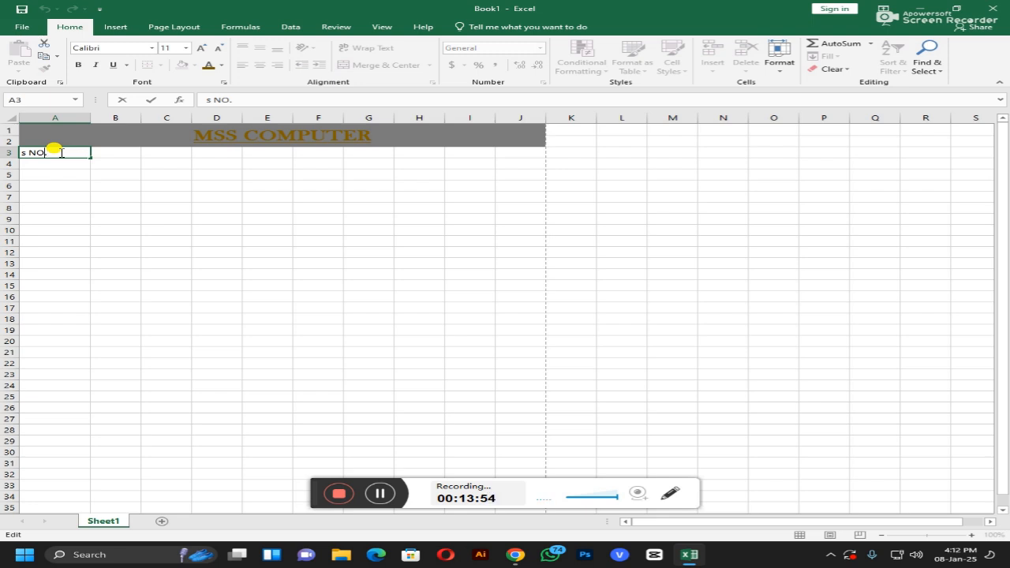
key("Home")
key("Delete")
type("sS")
key("Home")
key("Delete")
key("BackSpace")
type("o")
key("Return")
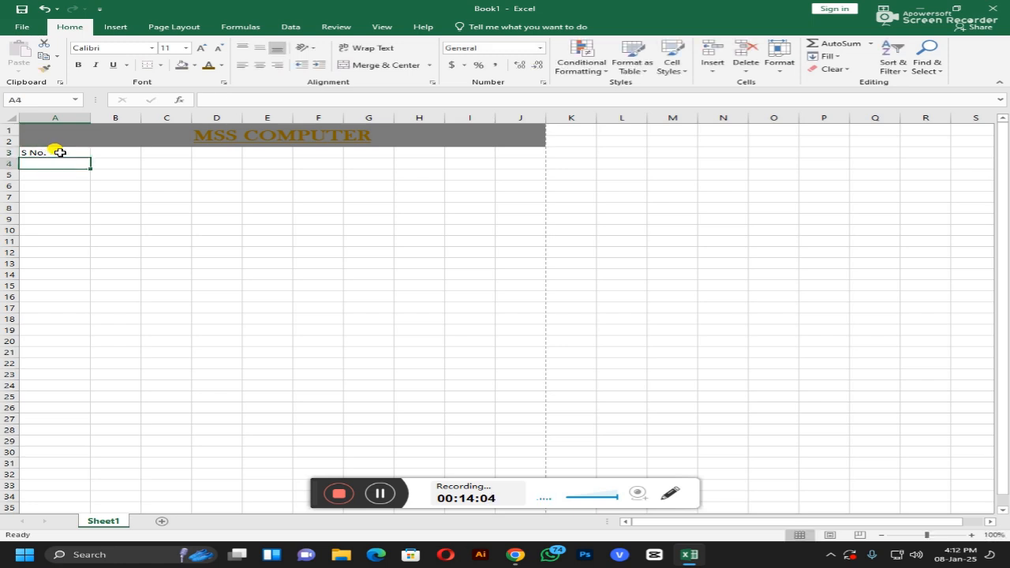
left_click(58, 152)
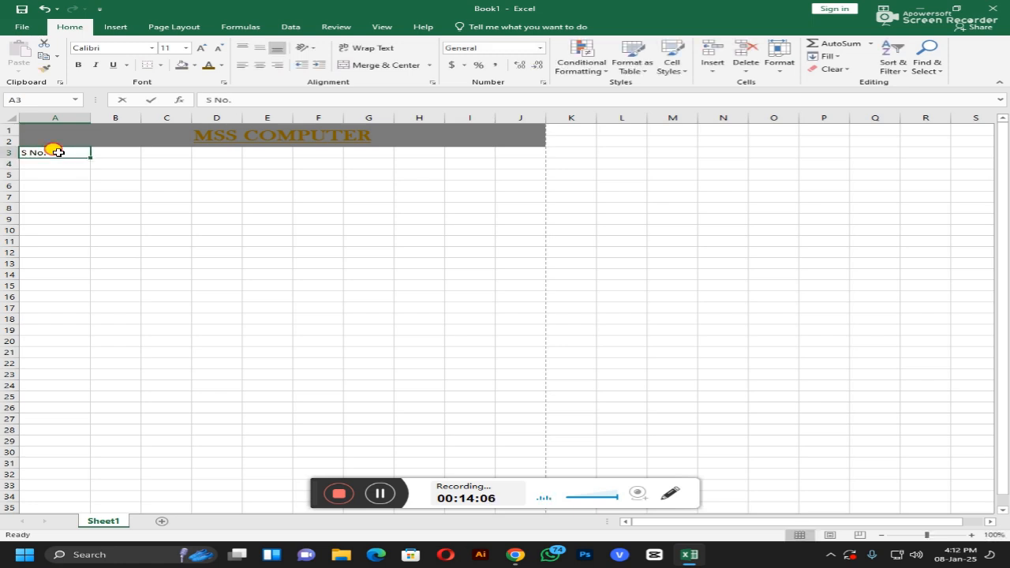
left_click(53, 164)
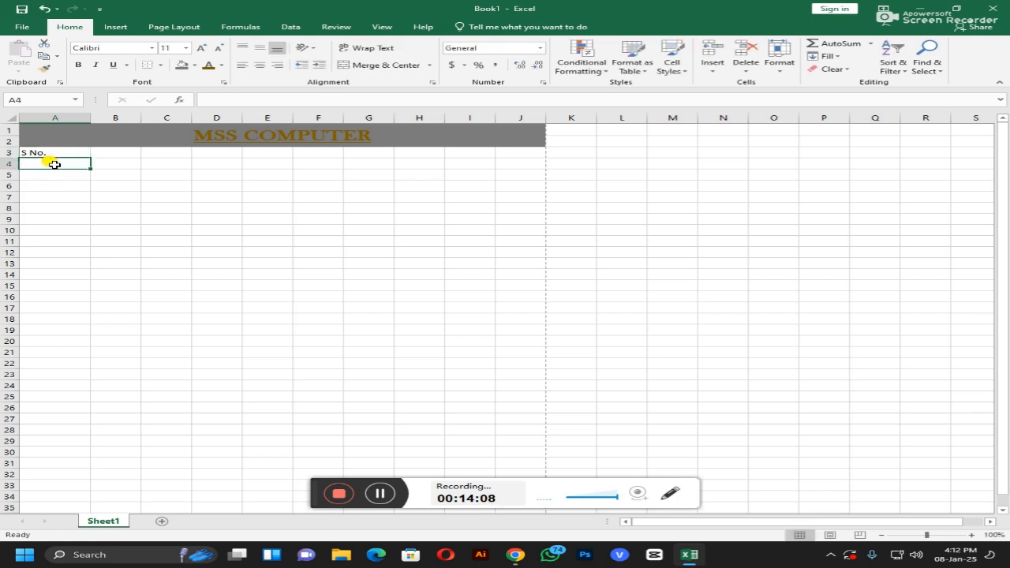
left_click(59, 153)
double_click(59, 153)
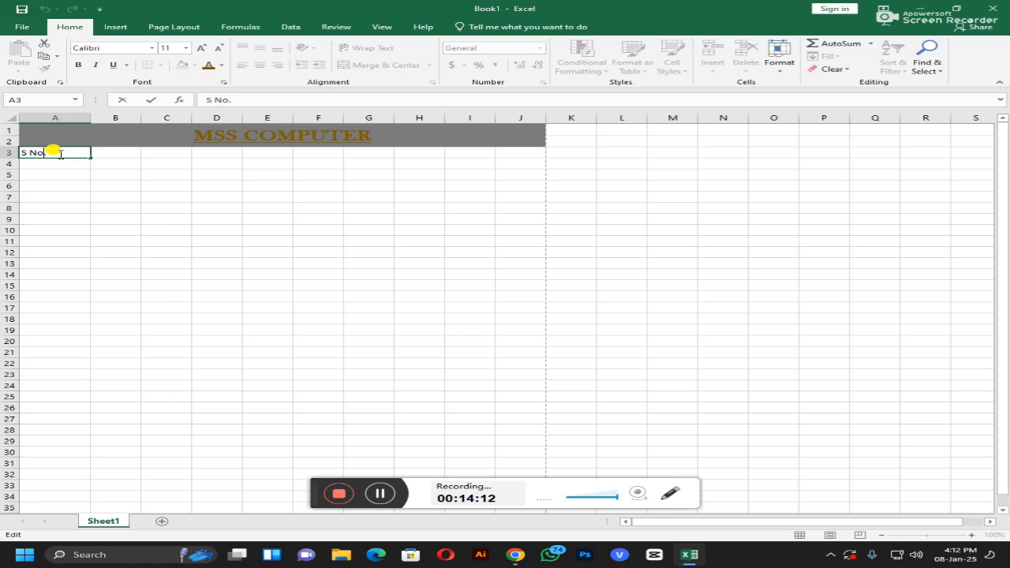
Step: Enter 1 in A4 and fill down to A13 as the series 1 to 10
key("Return")
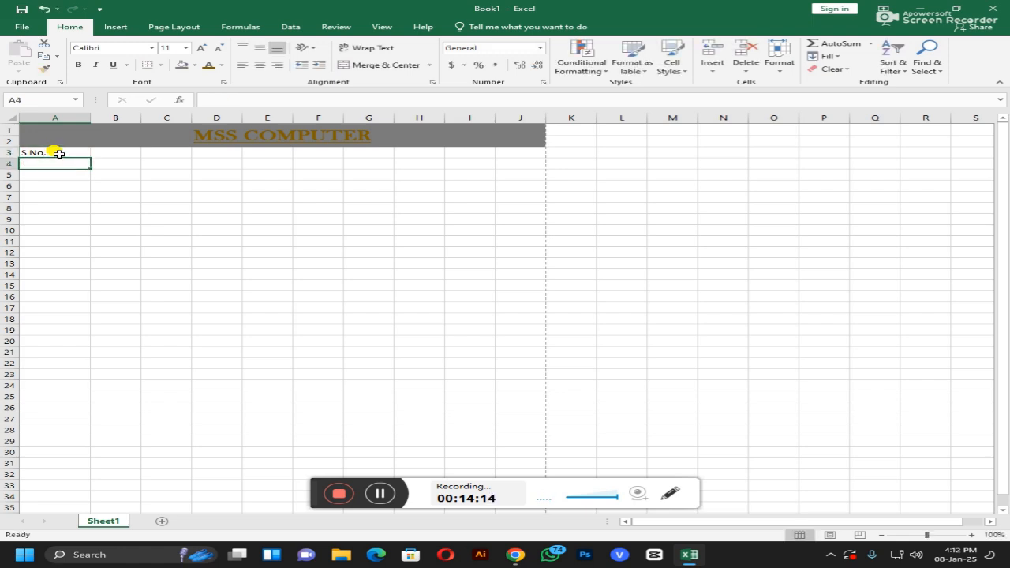
type("1")
key("Return")
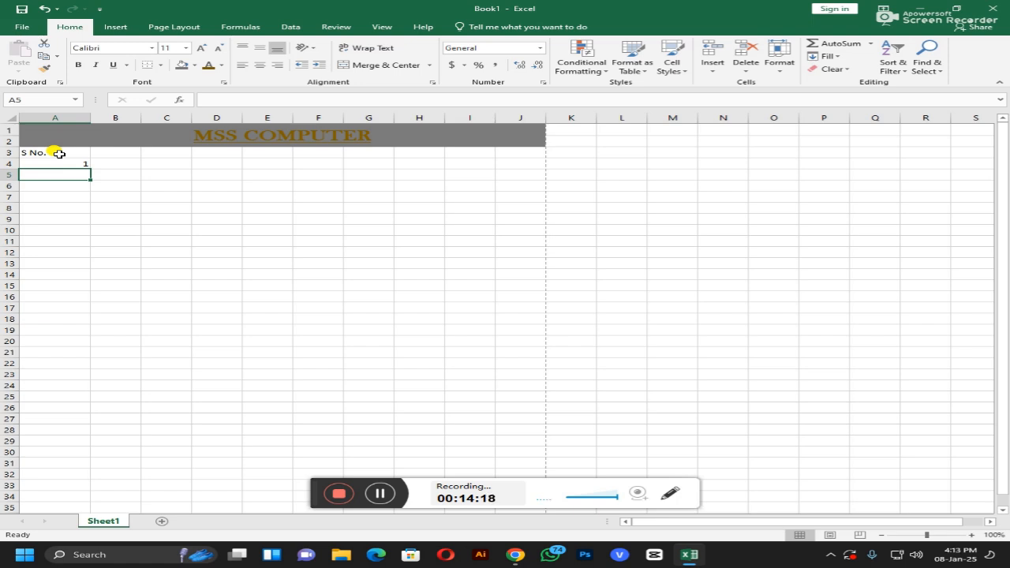
left_click(73, 163)
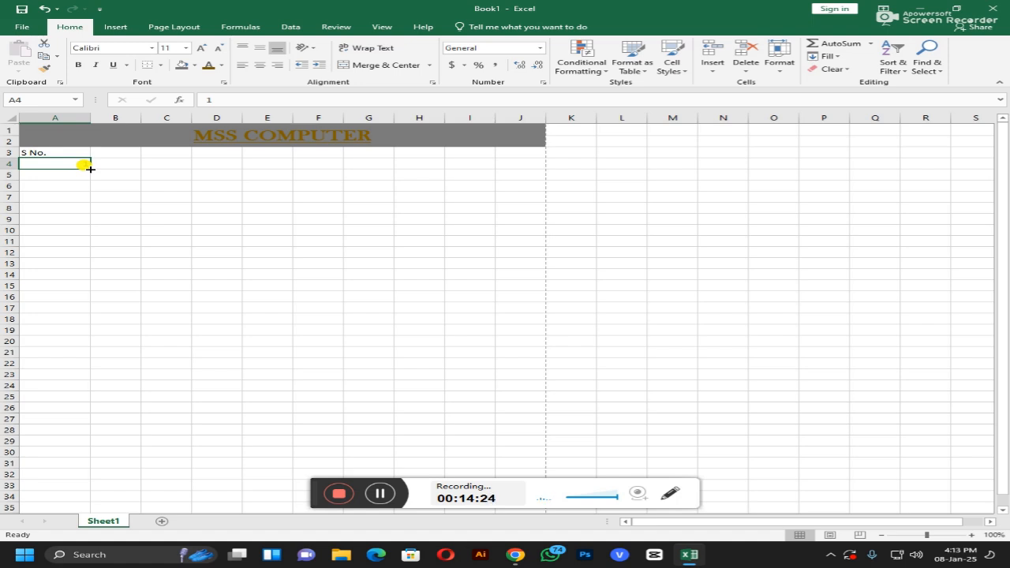
left_click_drag(89, 169, 92, 266)
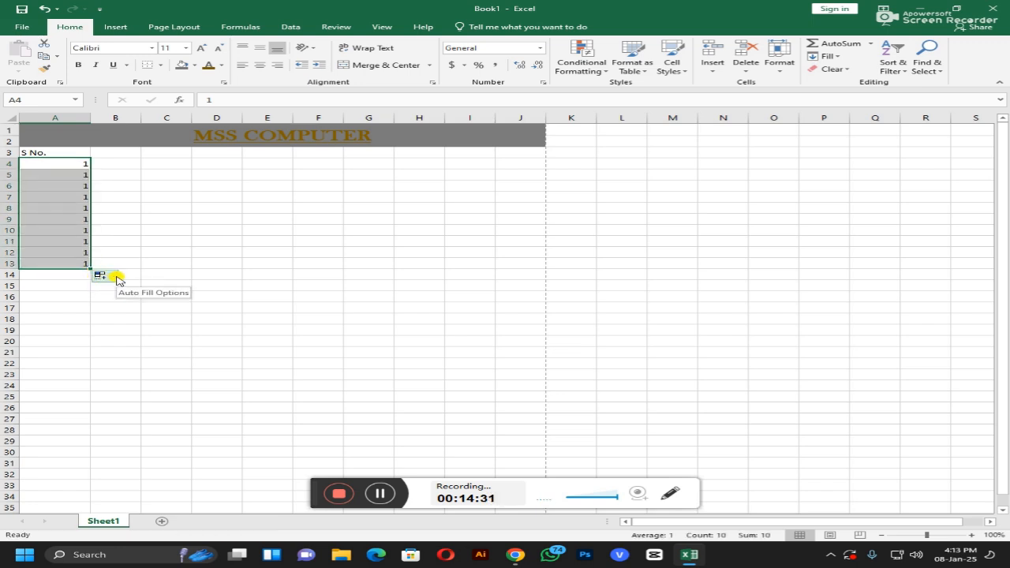
left_click(103, 275)
left_click(136, 301)
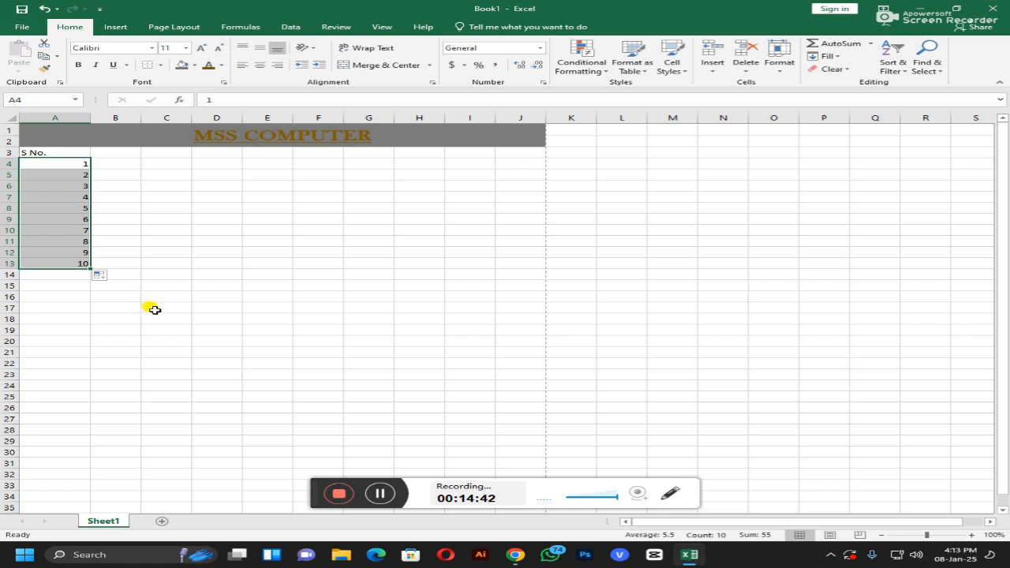
left_click(379, 496)
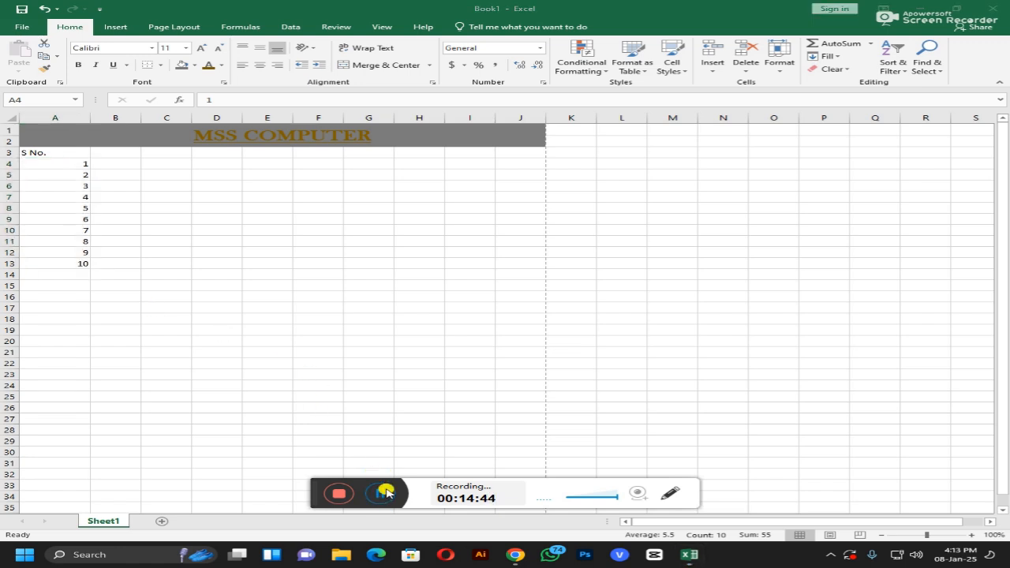
Step: Put the heading Items in cell B3, fixing its miscased first entry
left_click(119, 152)
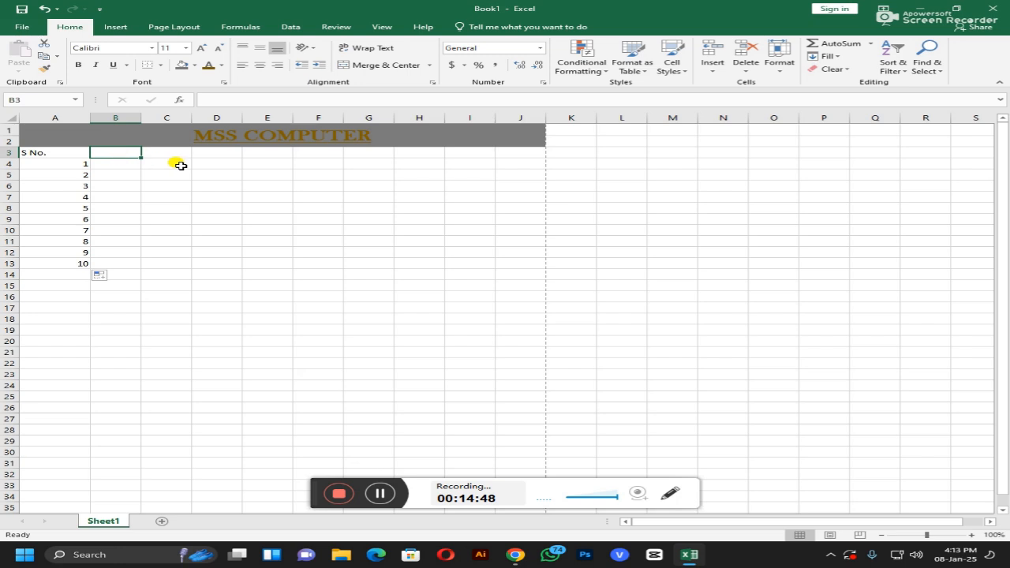
type("iTEMS")
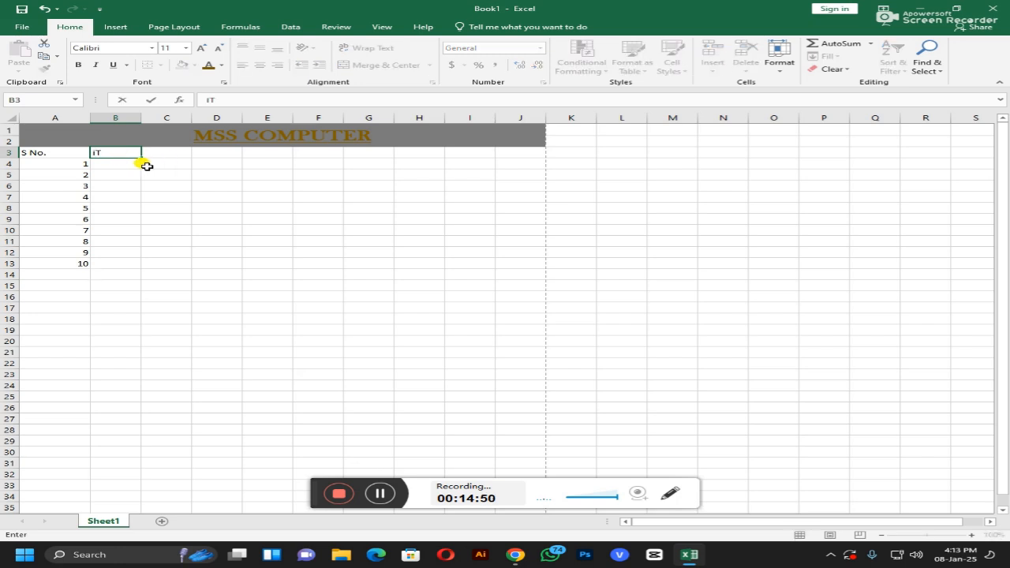
key("BackSpace")
key("BackSpace")
key("BackSpace")
key("BackSpace")
type("Items")
key("Return")
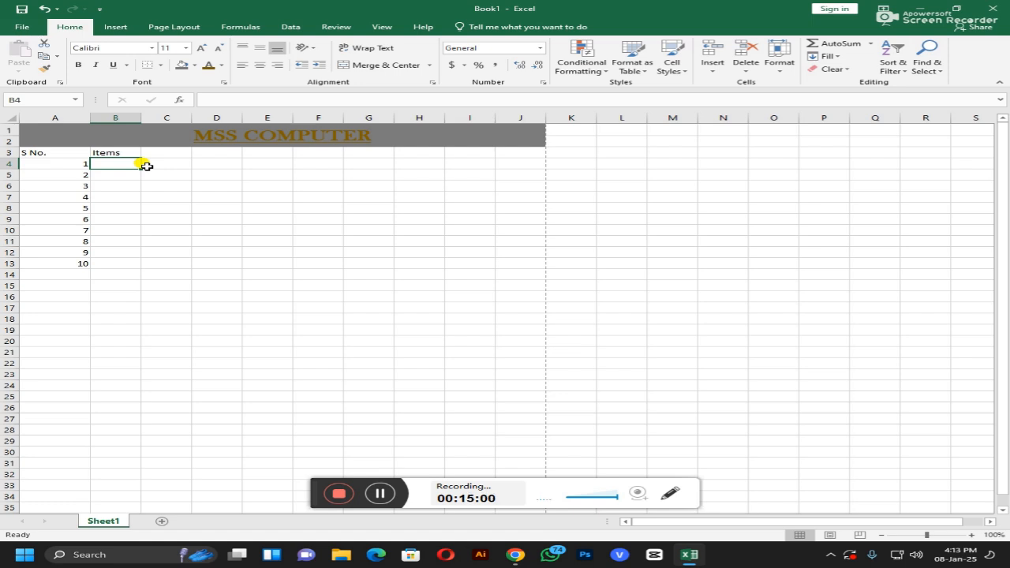
Step: Enter the headings Qty, Rate and Total in C3, D3 and E3
key("Up")
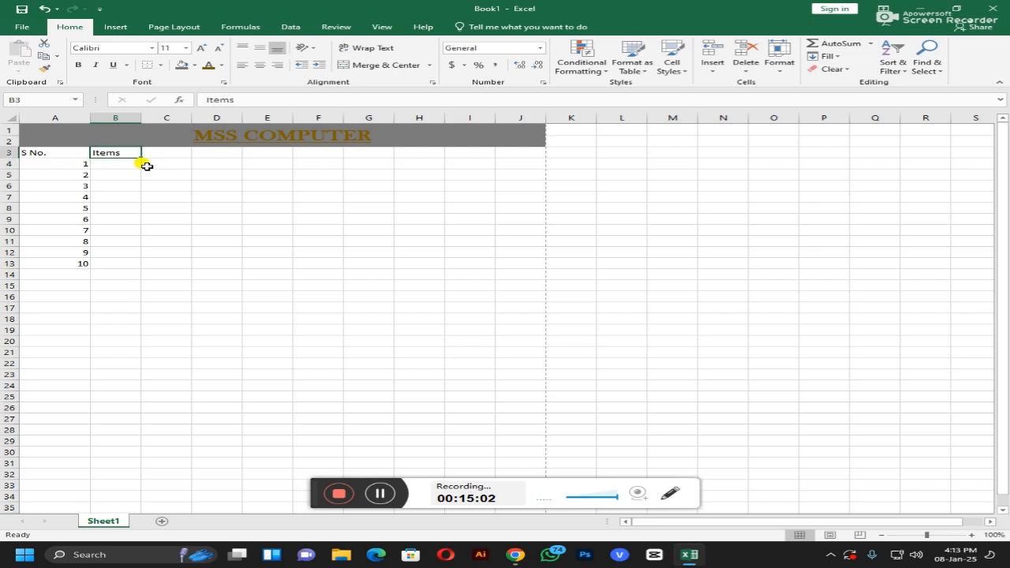
key("Right")
type("Rate")
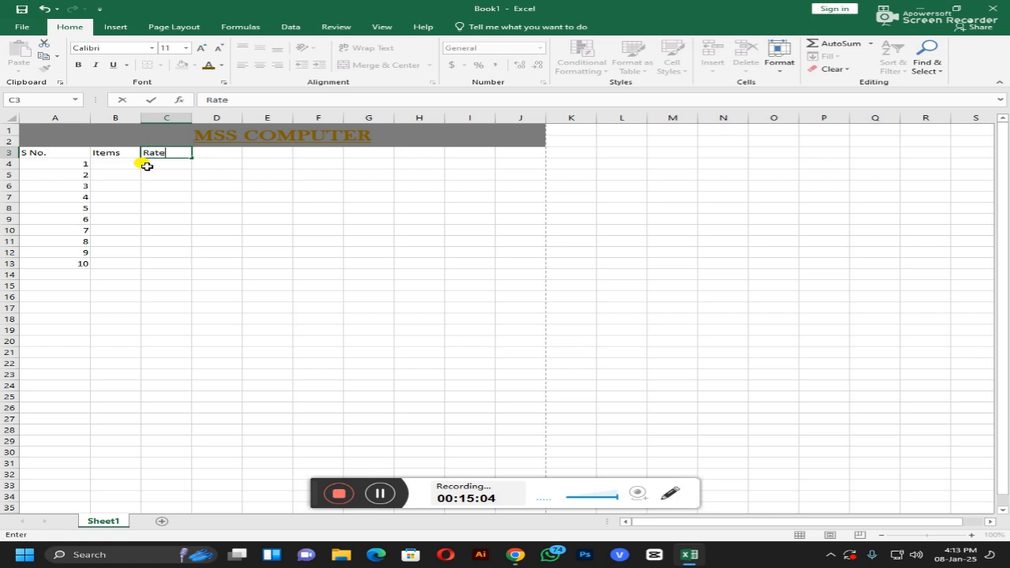
key("Tab")
key("Left")
key("BackSpace")
type("Qty")
key("Tab")
type("Rate")
key("Tab")
type("Total")
key("Return")
key("Left")
key("Left")
key("Left")
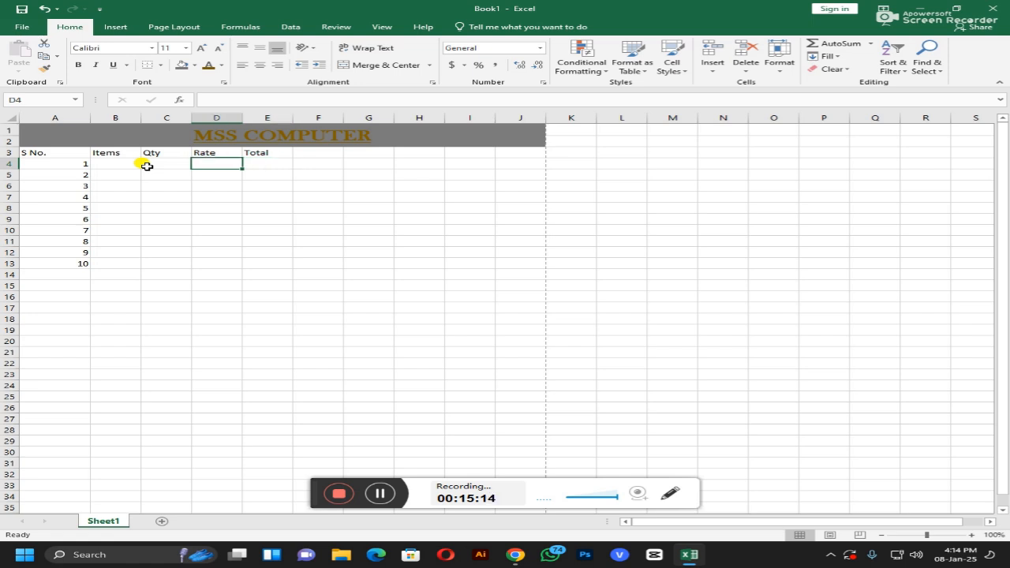
Step: Enter the quantities 5, 7, 85, 12, 100, 65, 88, 98, 65, 32 in C4:C13
key("Right")
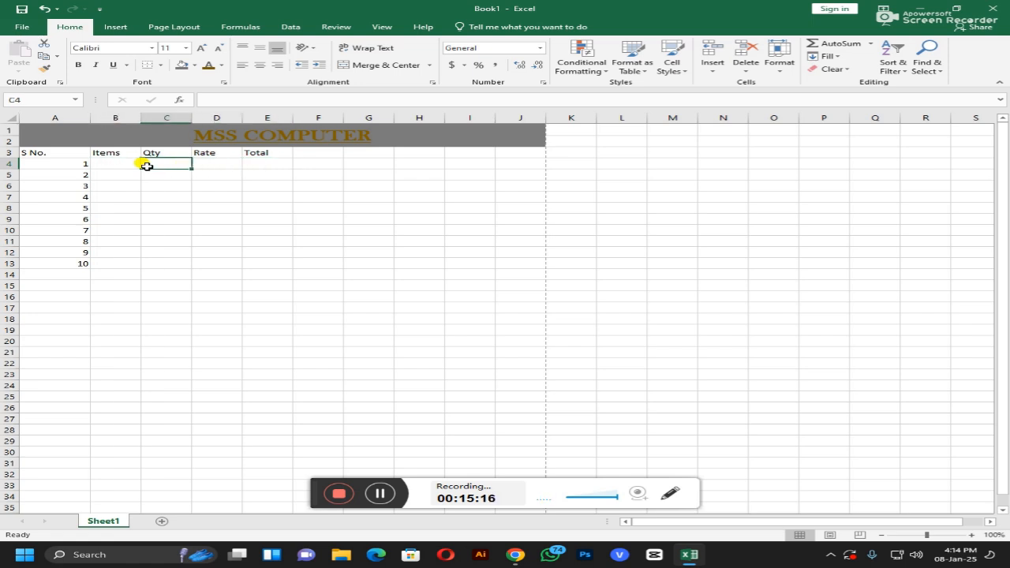
type("5")
key("Return")
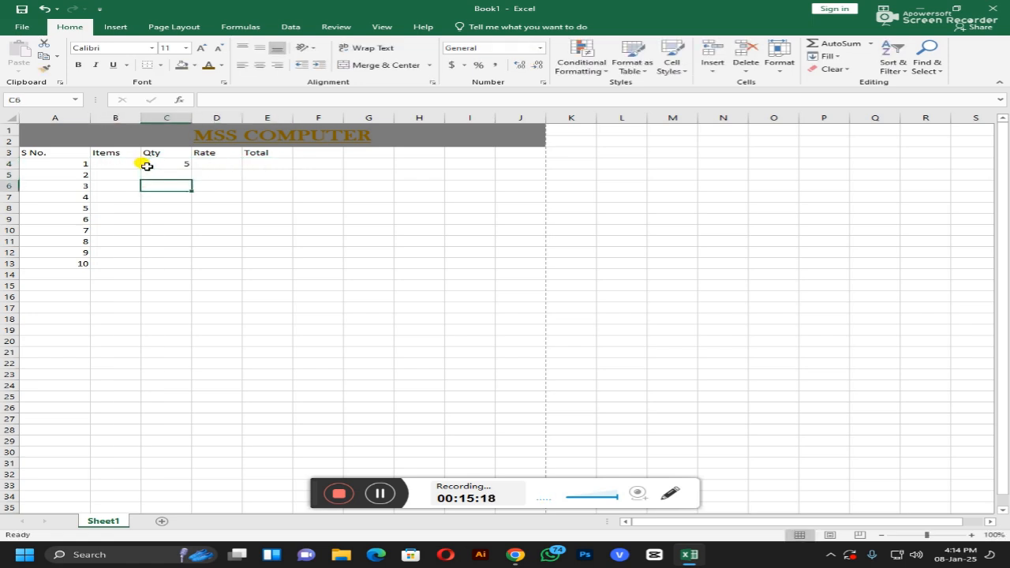
type("7")
key("Return")
type("85")
key("Return")
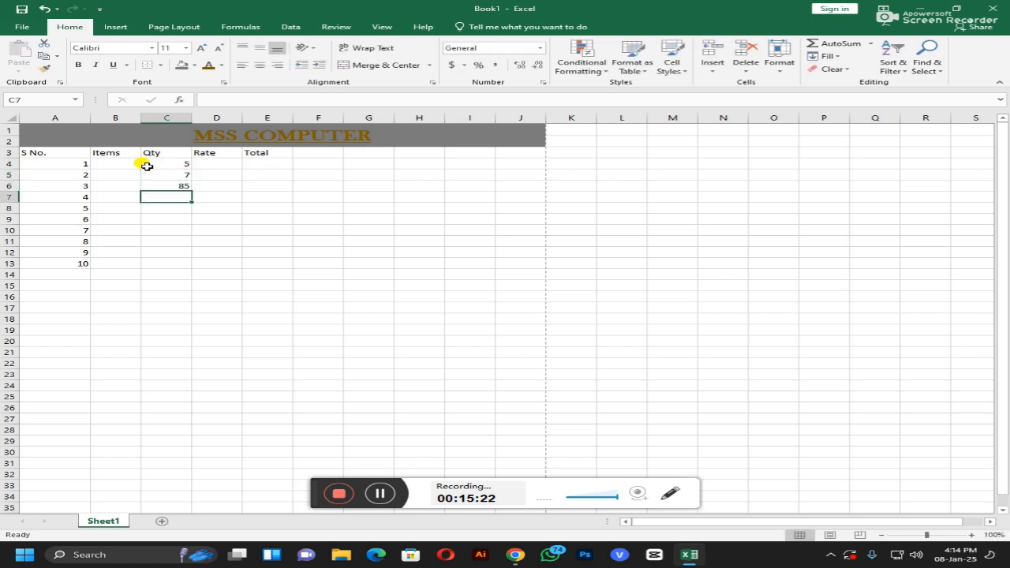
type("12")
key("Return")
type("100")
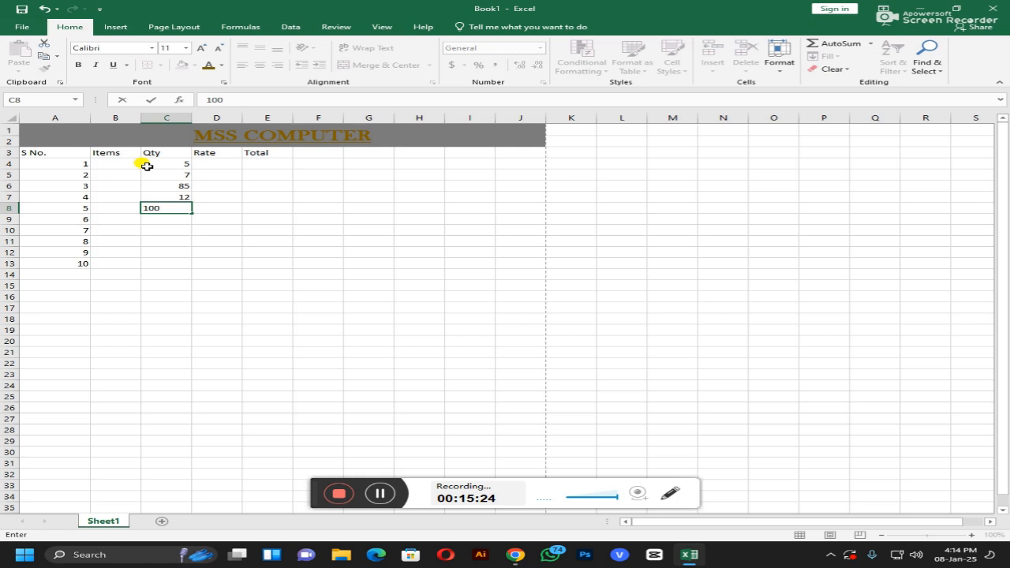
key("Return")
type("65")
key("Return")
type("88")
key("Return")
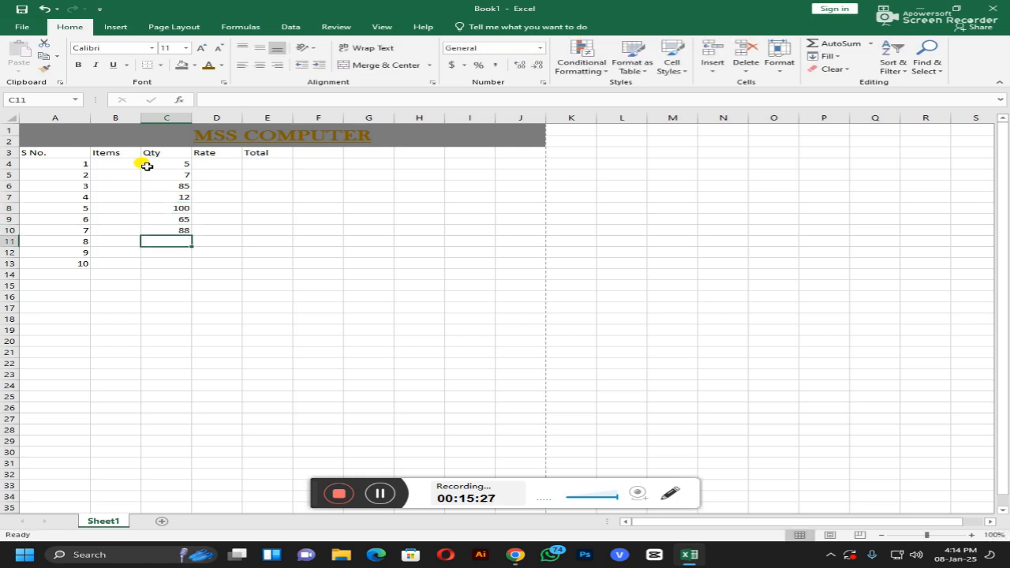
type("98")
key("Return")
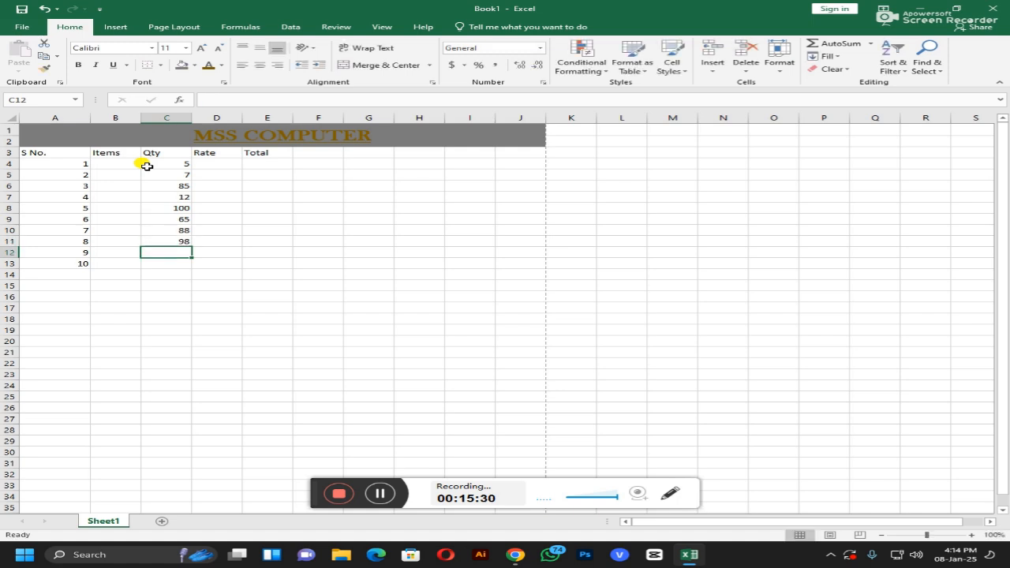
type("65")
key("Return")
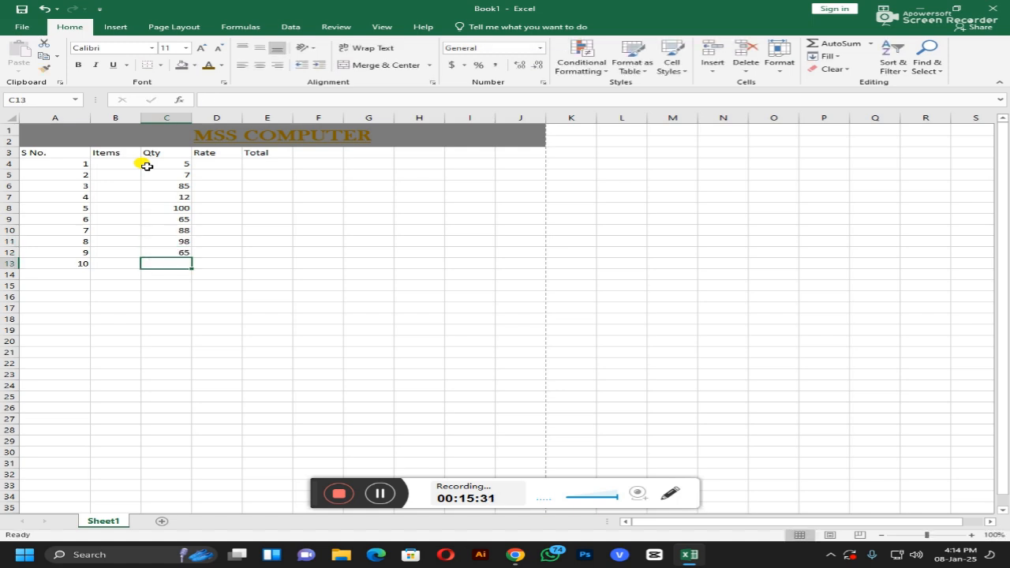
type("32")
key("Return")
Step: Enter the rates 300, 58, 79, 35, 14, 36, 25, 46, 97, 35 in D4:D13
key("Up")
key("Up")
key("Up")
key("Up")
key("Up")
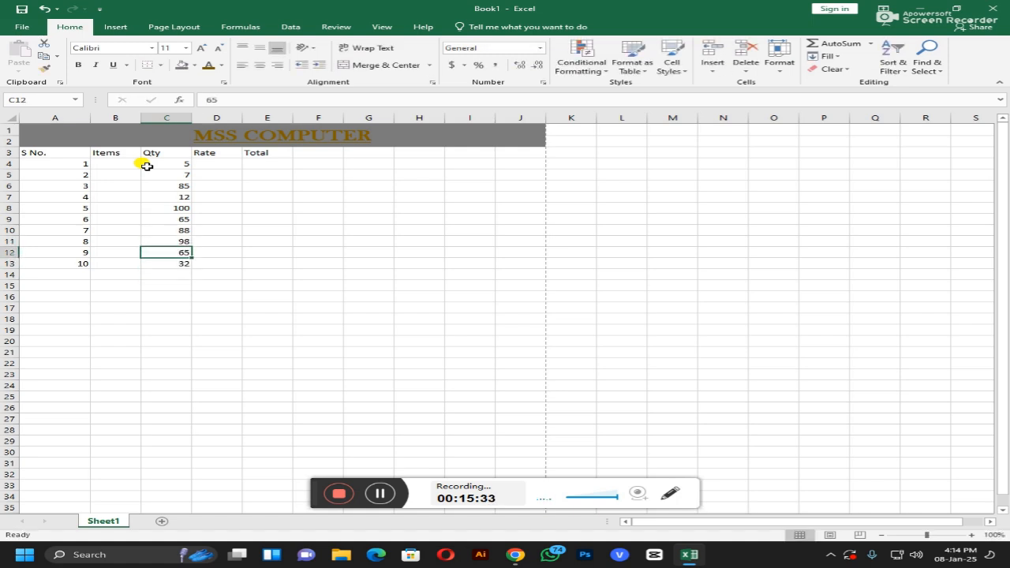
key("Up")
key("Up")
key("Up")
key("Up")
key("Up")
key("Right")
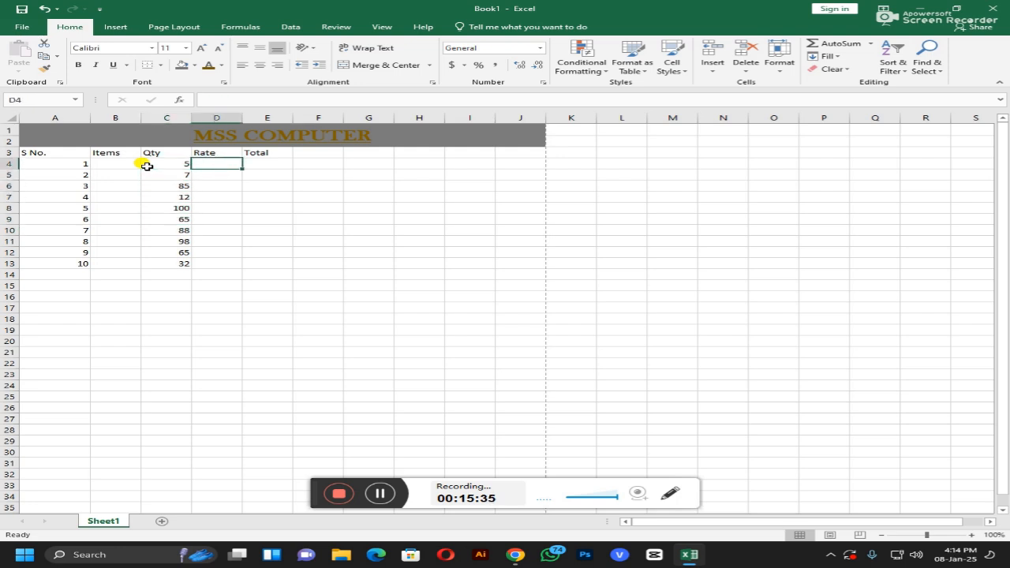
type("300")
key("Return")
type("58")
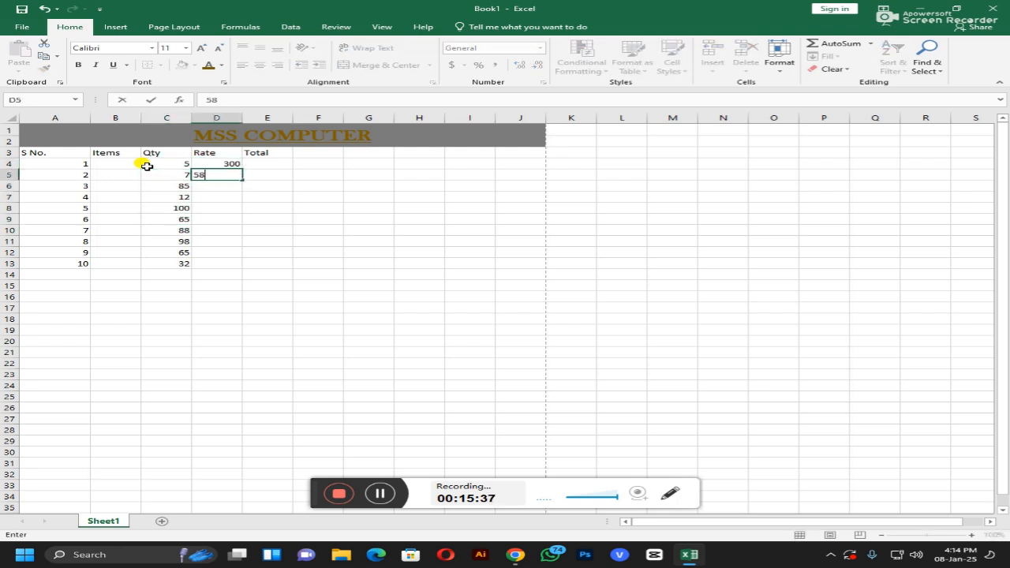
key("Return")
type("79")
key("Return")
type("35")
key("Return")
type("14")
key("Return")
type("36")
key("Return")
type("25")
key("Return")
type("46")
key("Return")
type("97")
key("Return")
type("35")
key("Return")
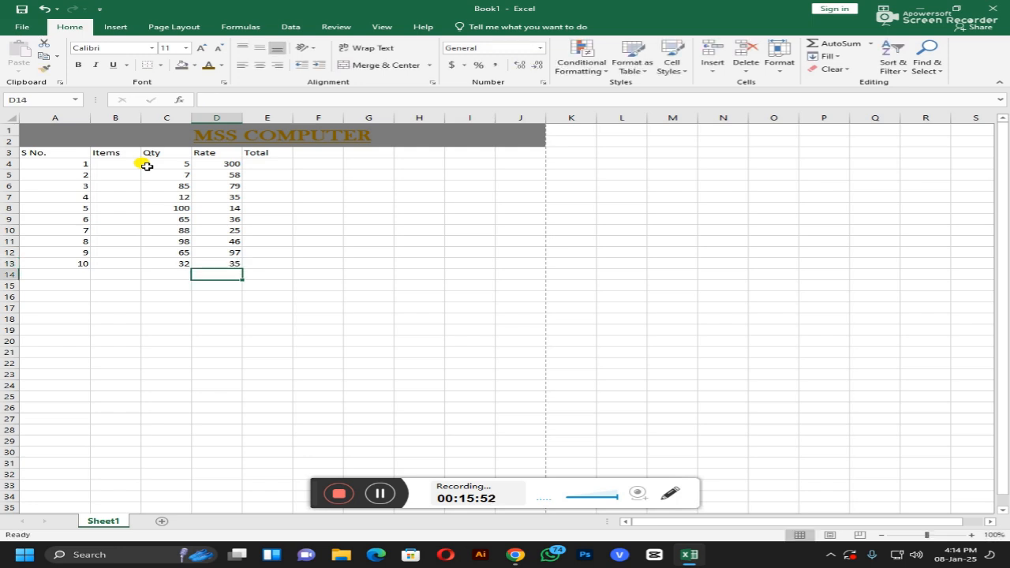
Step: Enter the formula =D4*C4 in E4, giving 1500
left_click(267, 165)
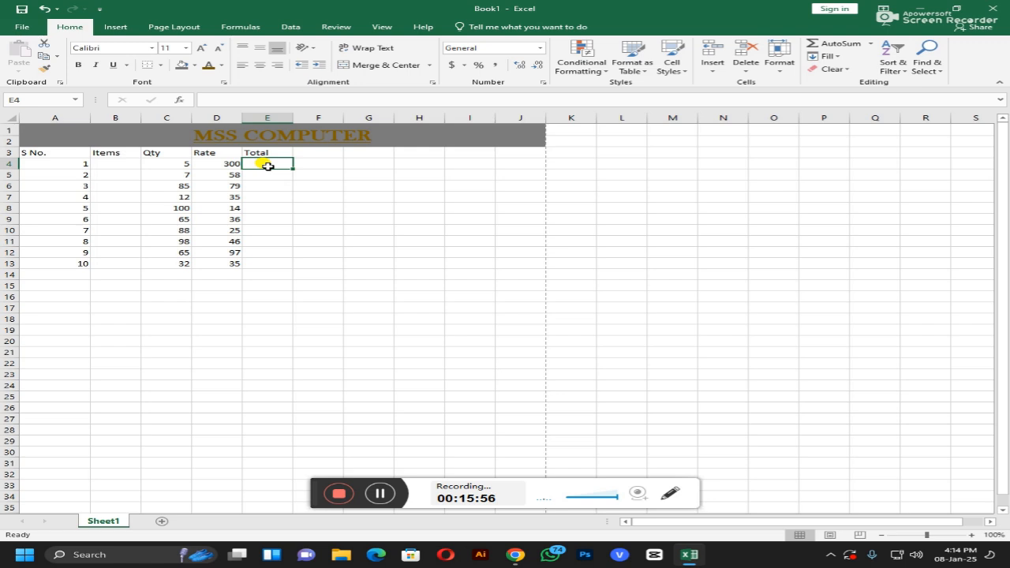
type("=")
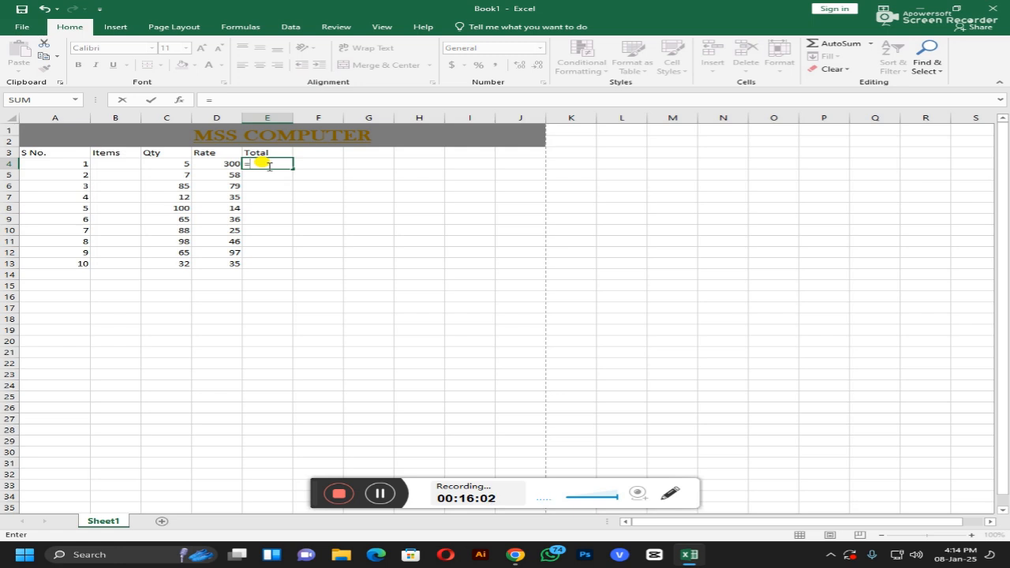
key("Left")
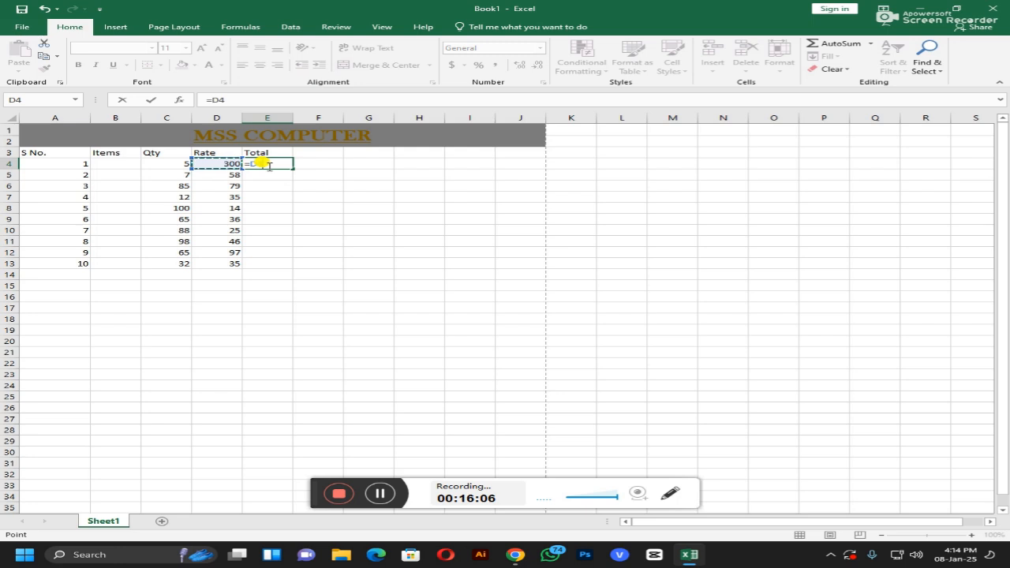
type("*")
key("Left")
key("Left")
key("Return")
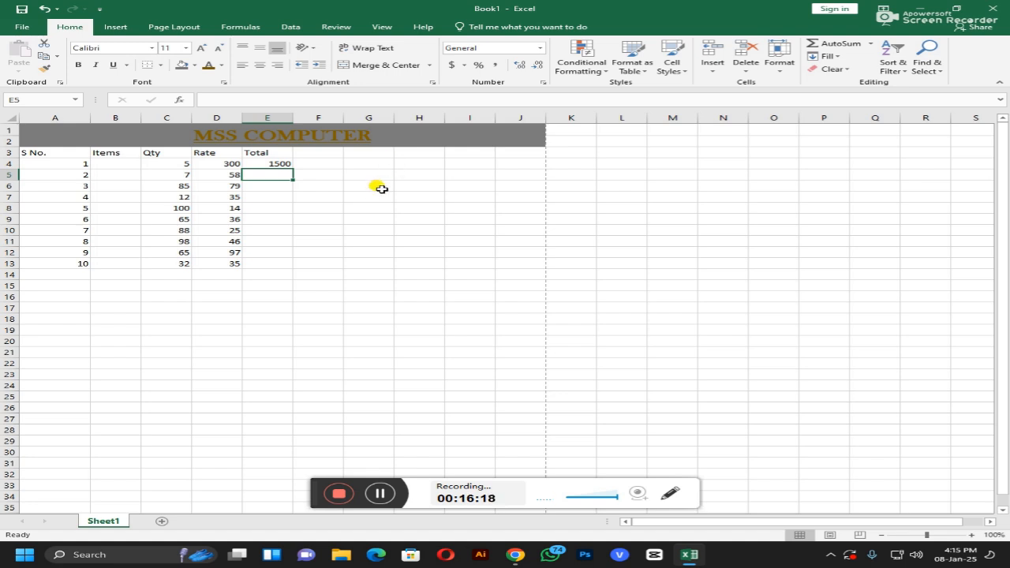
Step: Fill the E4 formula down to E13, ending with 1120
left_click(282, 162)
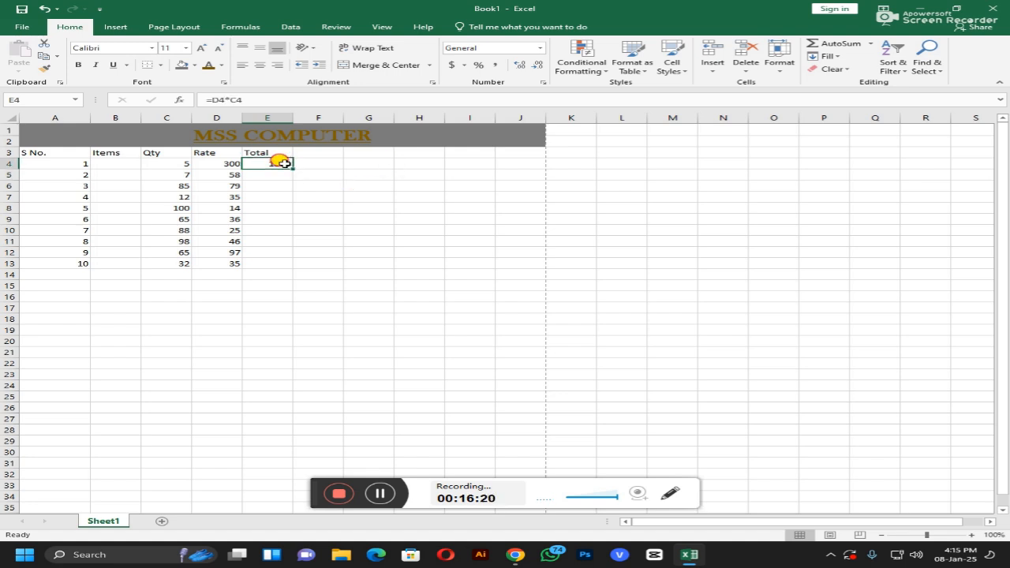
left_click_drag(291, 167, 286, 267)
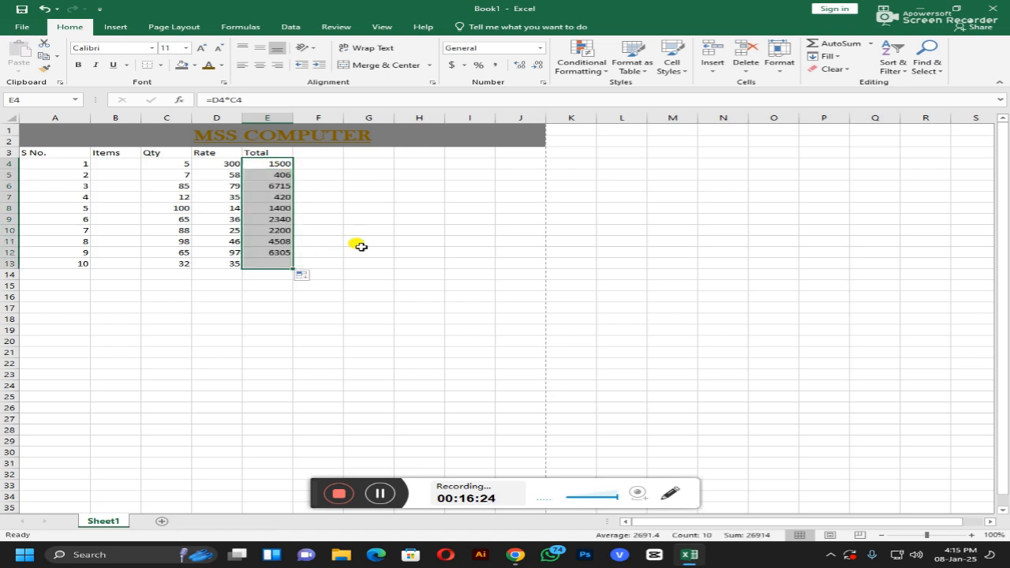
left_click(363, 245)
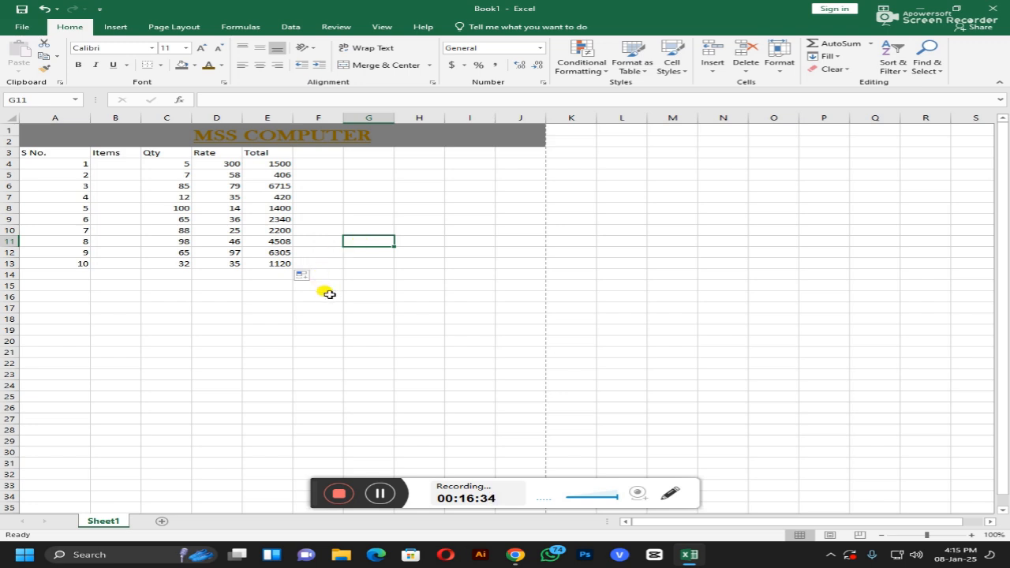
left_click(259, 274)
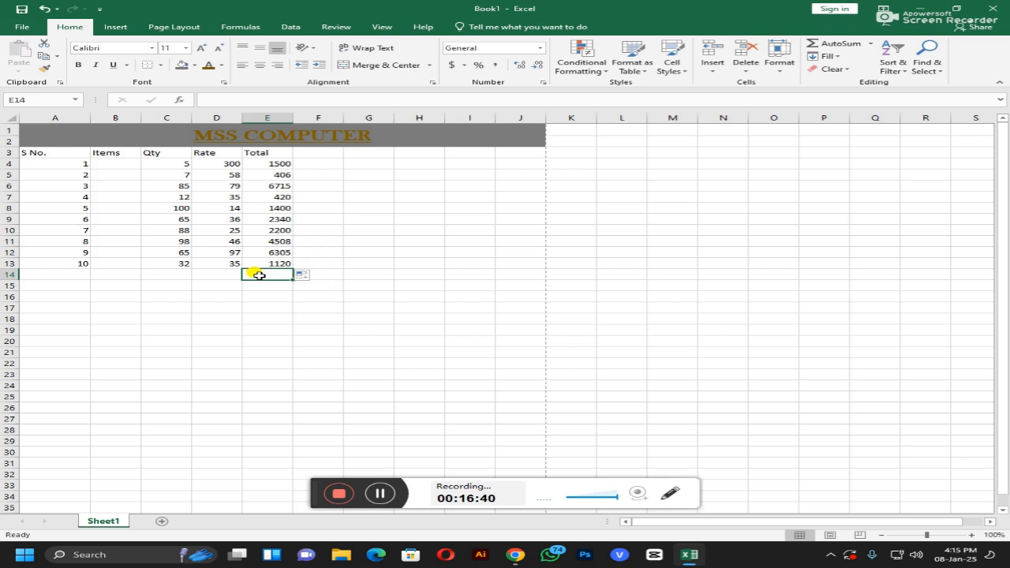
Step: Delete the Total formulas from the cells in E4:E13
left_click(274, 162)
double_click(278, 164)
double_click(278, 177)
key("BackSpace")
left_click(277, 197)
key("BackSpace")
left_click(277, 208)
key("BackSpace")
left_click(276, 218)
key("BackSpace")
left_click(278, 230)
key("BackSpace")
left_click(285, 243)
key("BackSpace")
left_click(284, 253)
key("BackSpace")
left_click(281, 263)
key("BackSpace")
Step: Enter the formula =D4/C4 in E4, showing 60
left_click(273, 160)
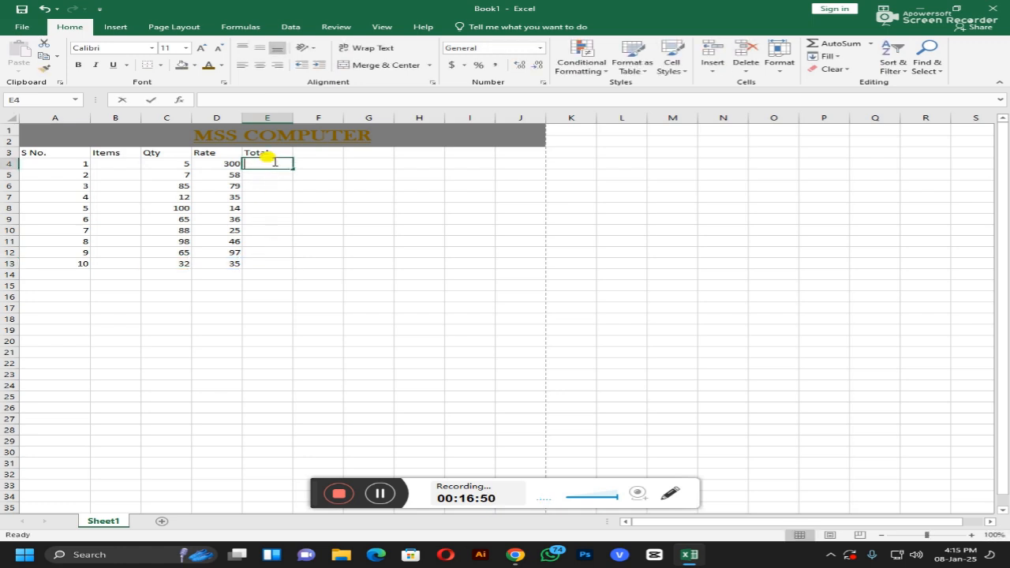
type("=")
key("Left")
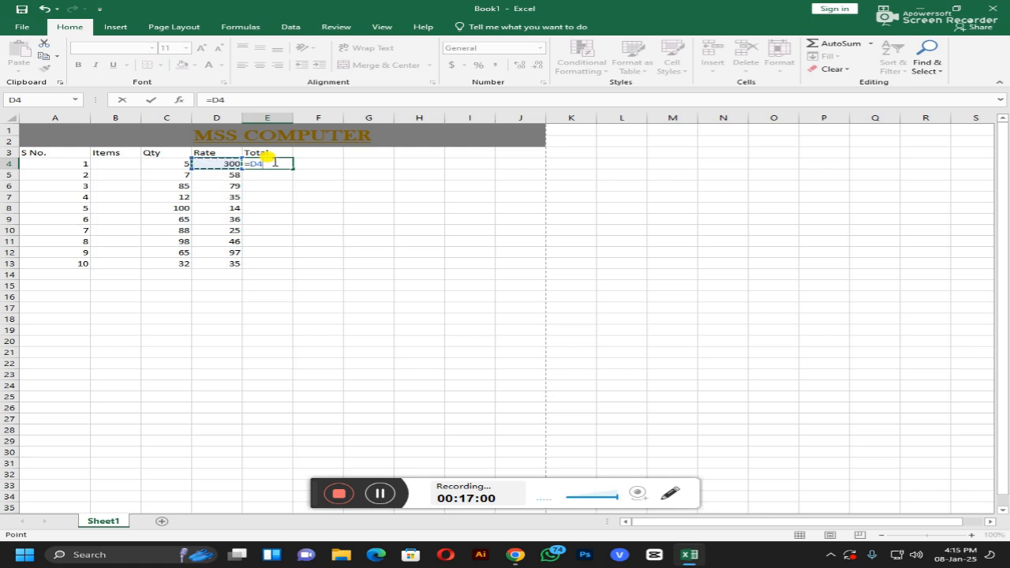
type("/")
key("Left")
key("Left")
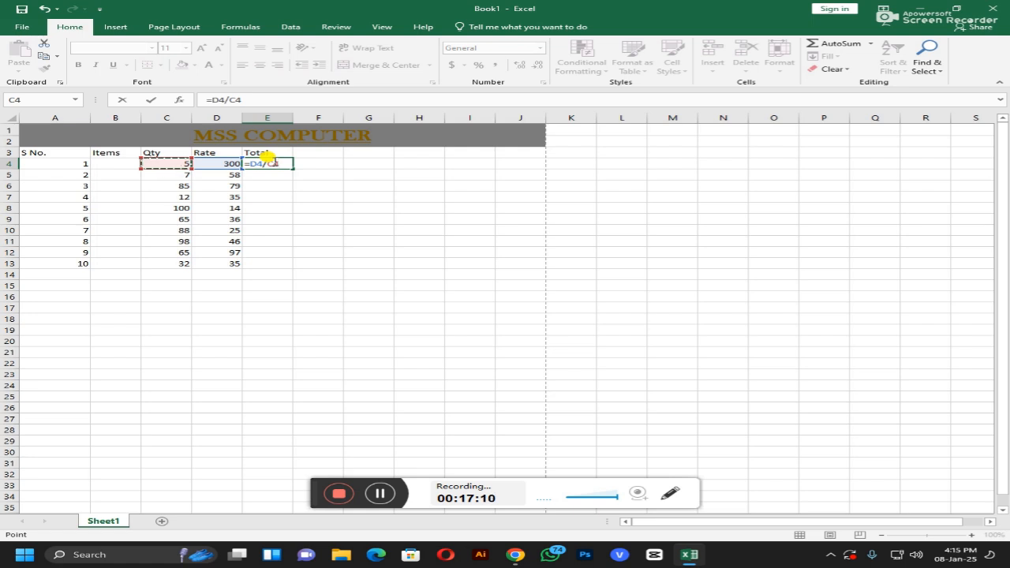
key("Return")
left_click(267, 163)
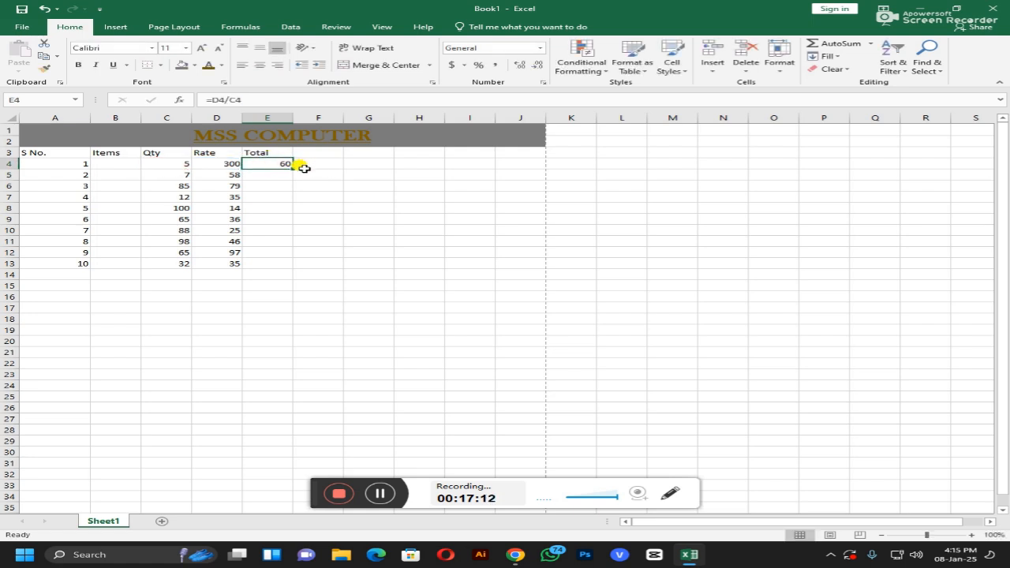
Step: Fill =D4/C4 down to E13 and format E4:E13 as Number with 0 decimal places
left_click_drag(291, 169, 278, 267)
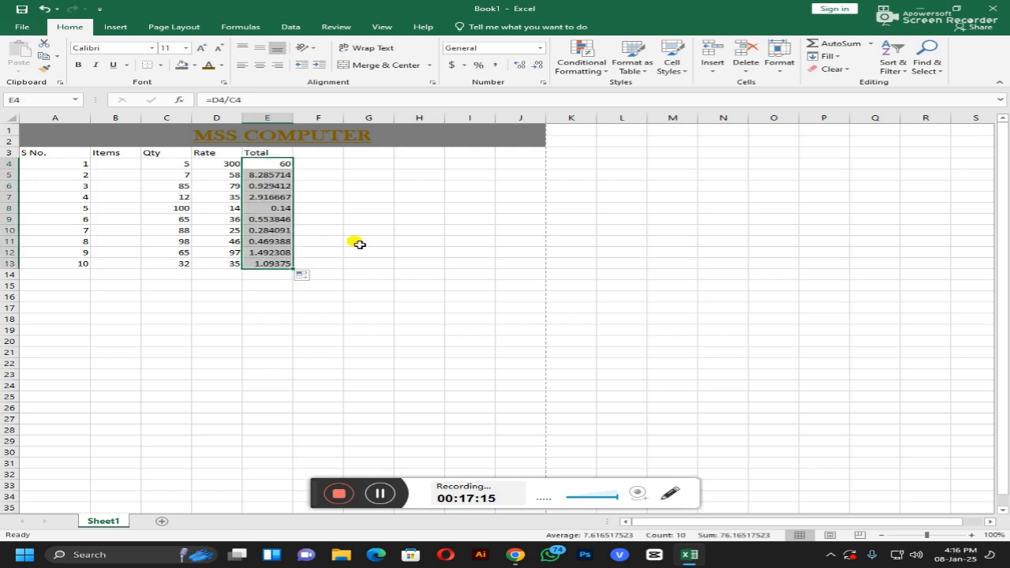
left_click(540, 49)
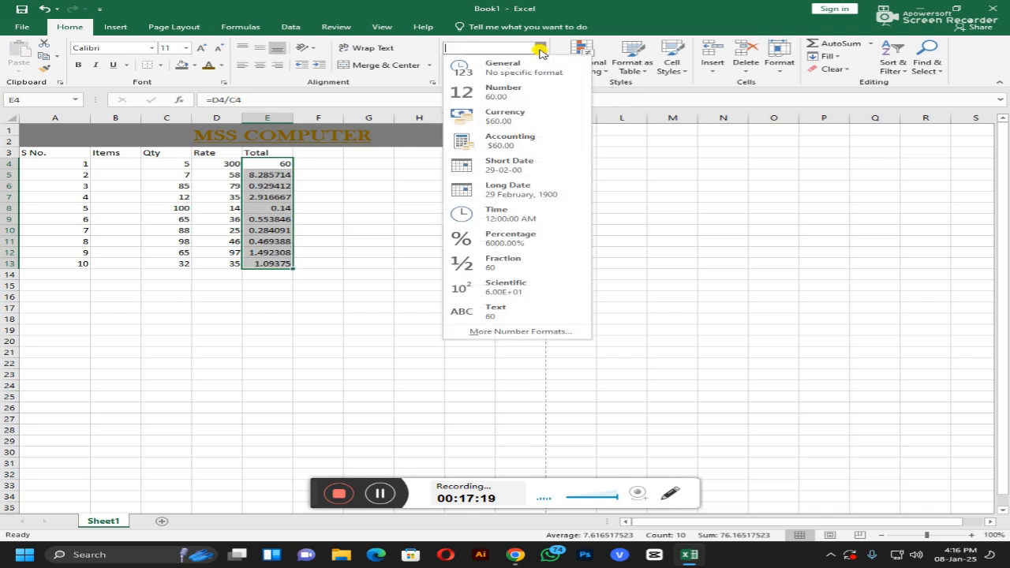
left_click(509, 93)
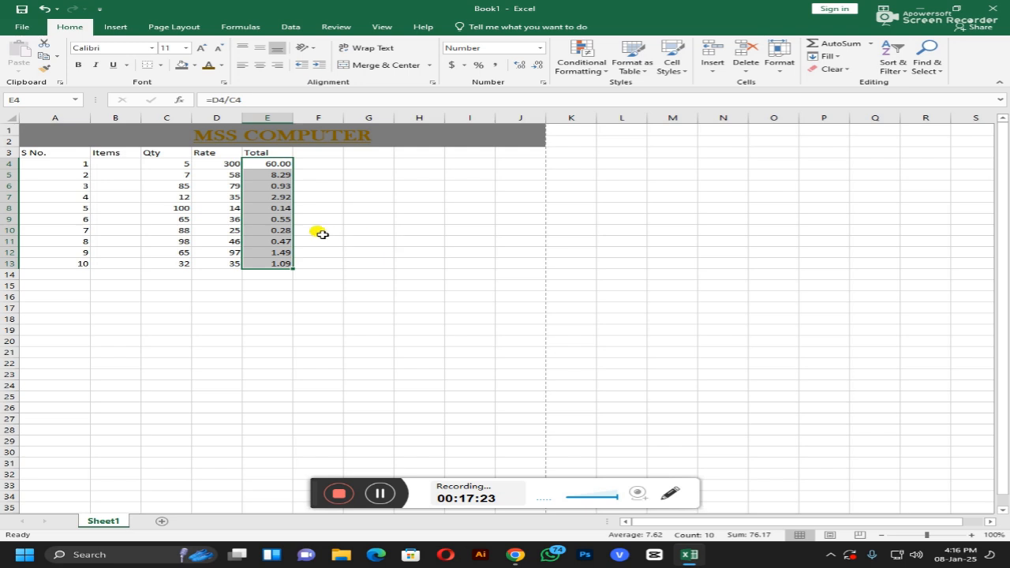
left_click(541, 48)
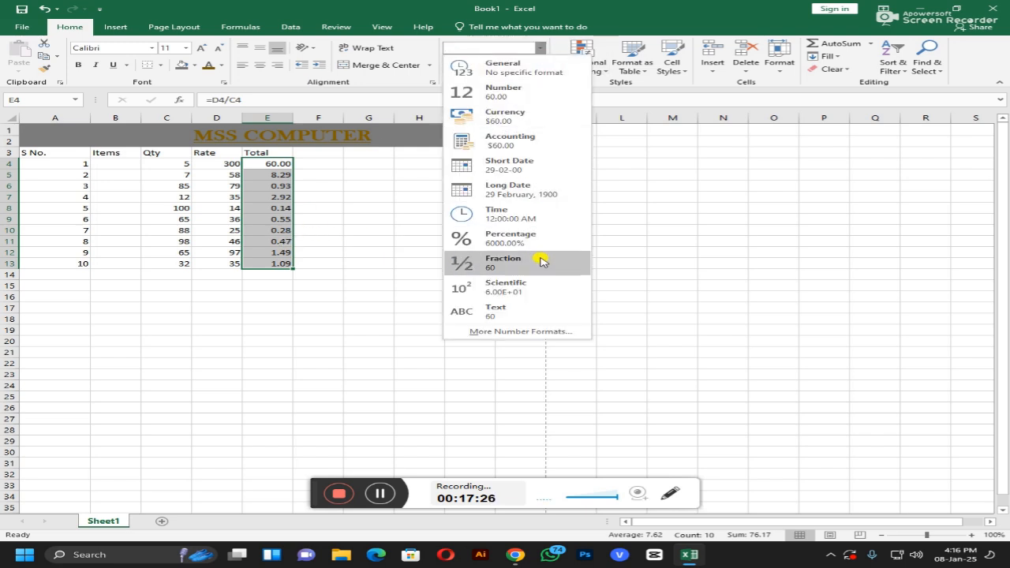
left_click(546, 332)
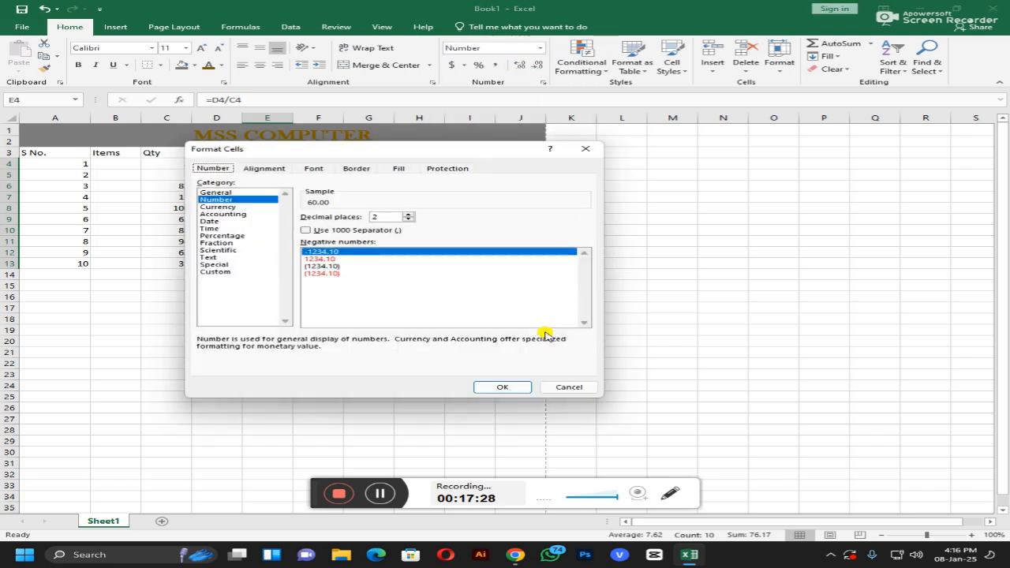
left_click(407, 219)
left_click(407, 219)
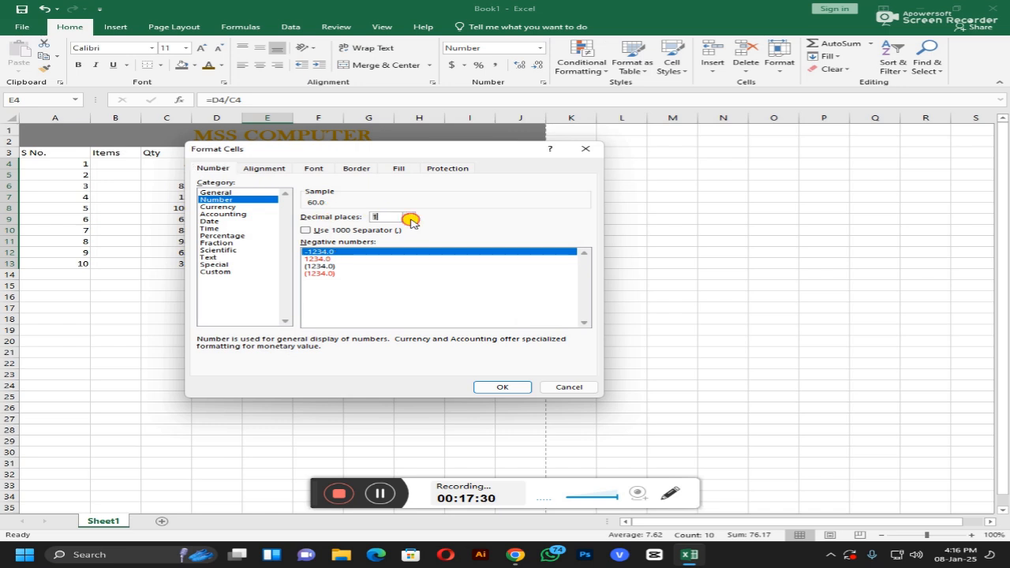
left_click(504, 385)
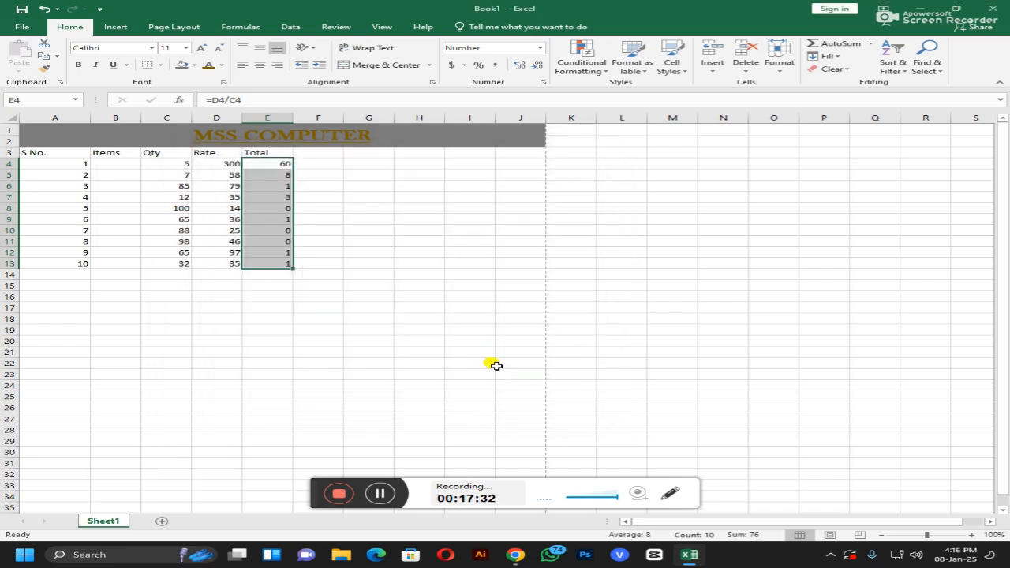
left_click(443, 341)
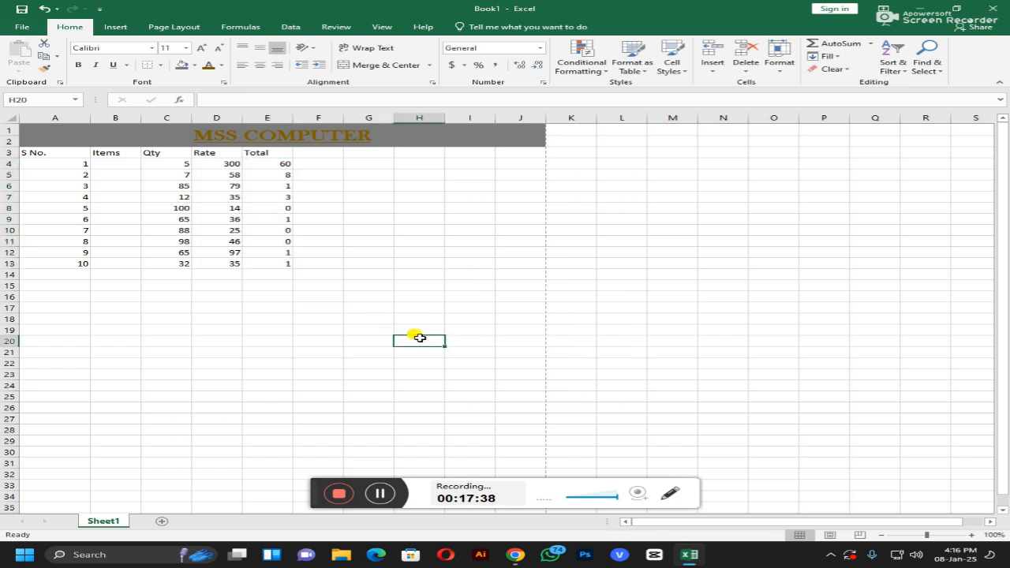
Step: Enter a formula in E14 adding E13 up through E4, giving a grand total of 76
left_click(277, 274)
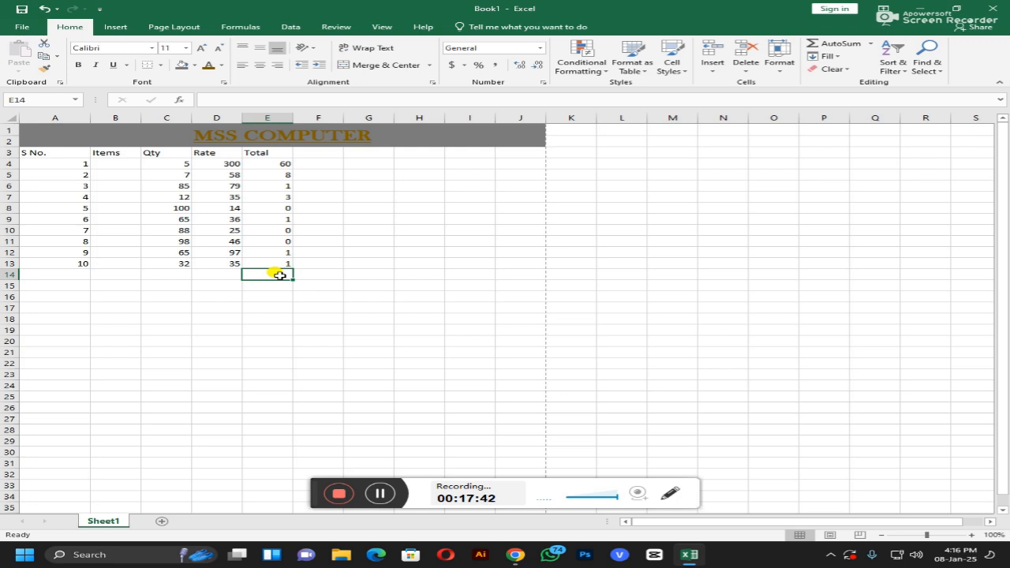
type("=")
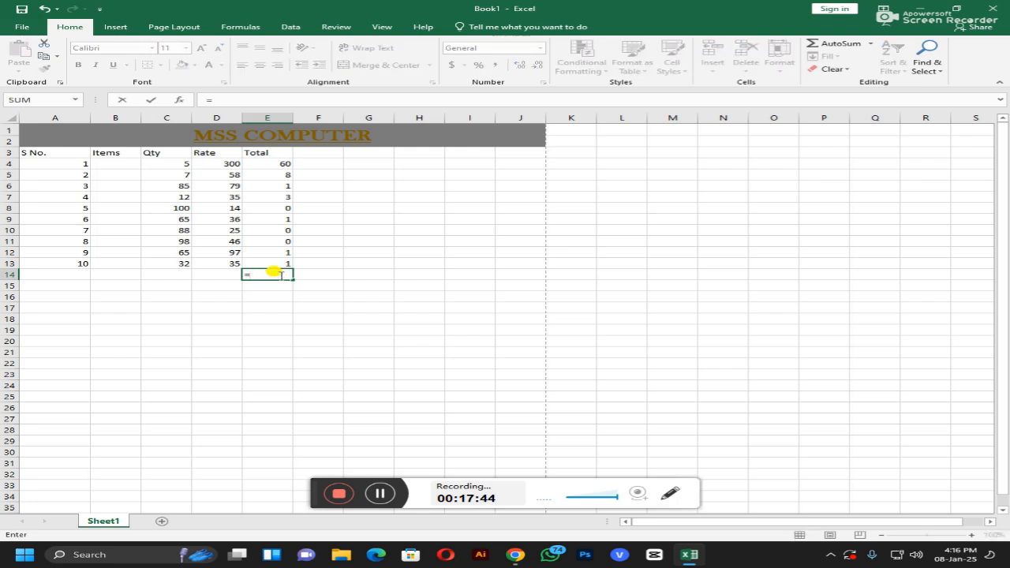
key("Up")
type("+")
key("Up")
key("Up")
type("+")
key("Up")
key("Up")
key("Up")
type("+")
key("Up")
key("Up")
key("Up")
key("Up")
type("+")
key("Up")
key("Up")
key("Up")
key("Up")
key("Up")
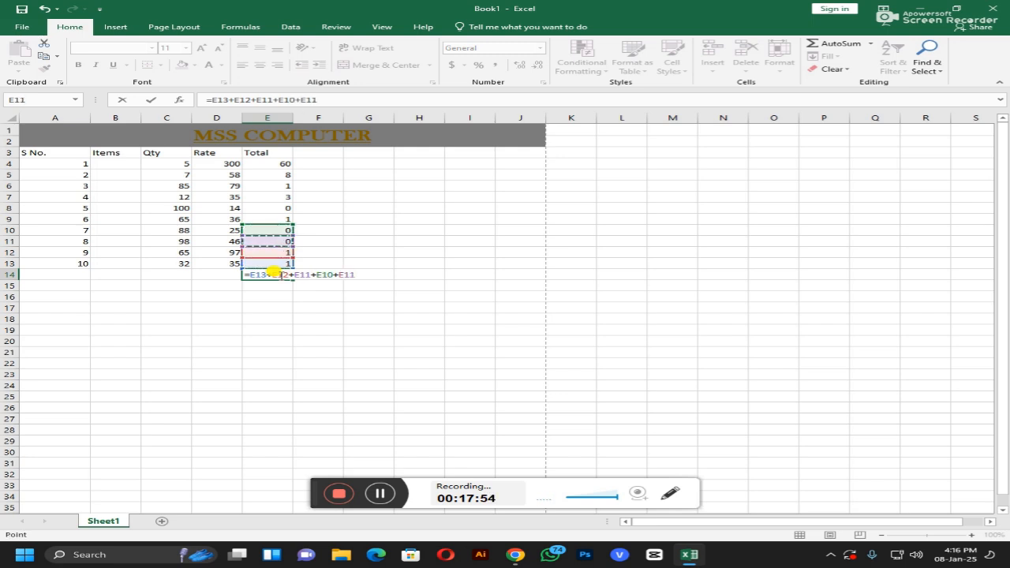
type("+")
key("Up")
key("Up")
key("Up")
key("Up")
key("Up")
key("Up")
type("+")
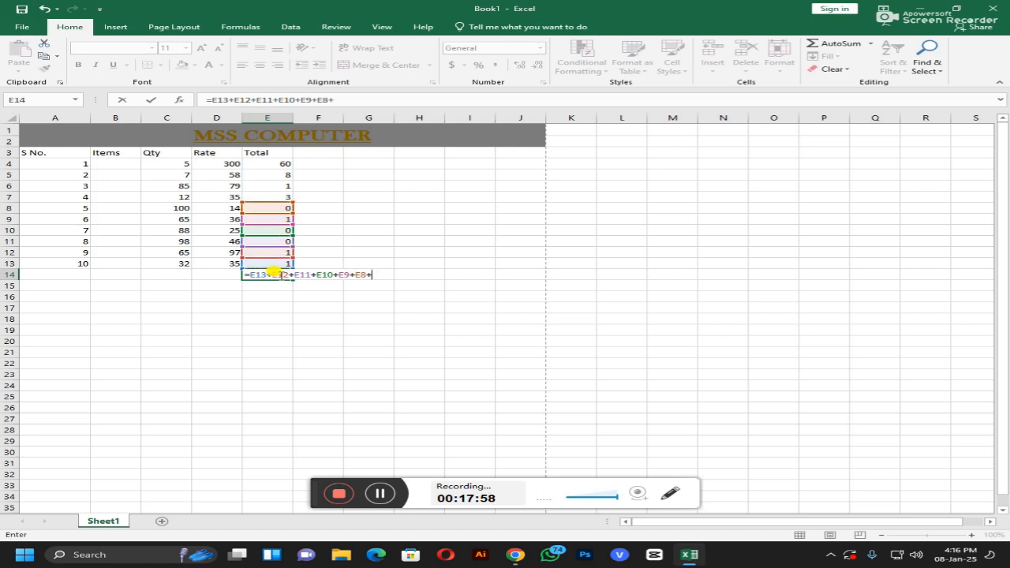
key("Up")
key("Up")
key("Up")
key("Up")
key("Up")
key("Up")
key("Up")
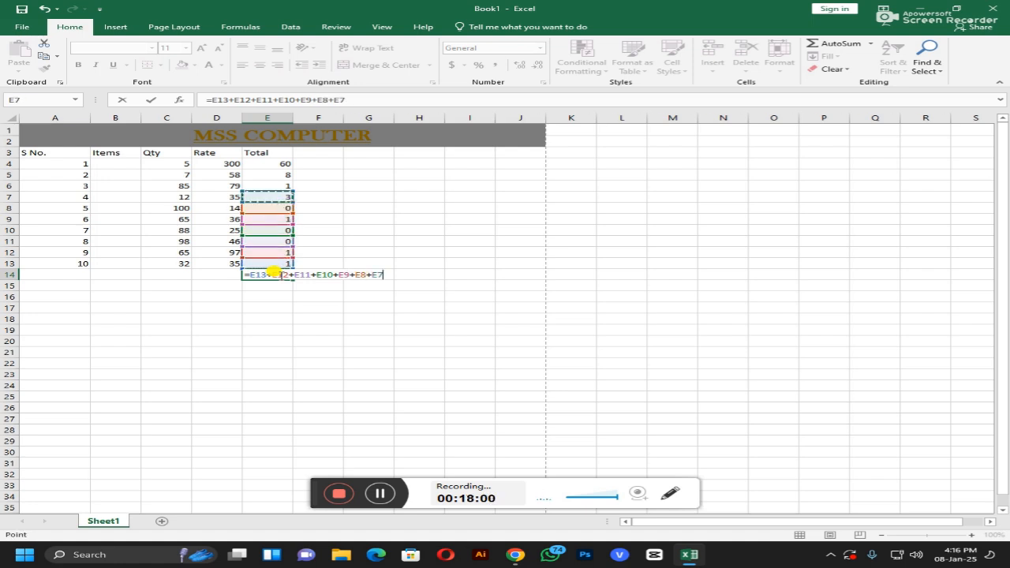
type("+")
key("Up")
key("Up")
key("Up")
key("Up")
key("Up")
key("Up")
key("Up")
key("Up")
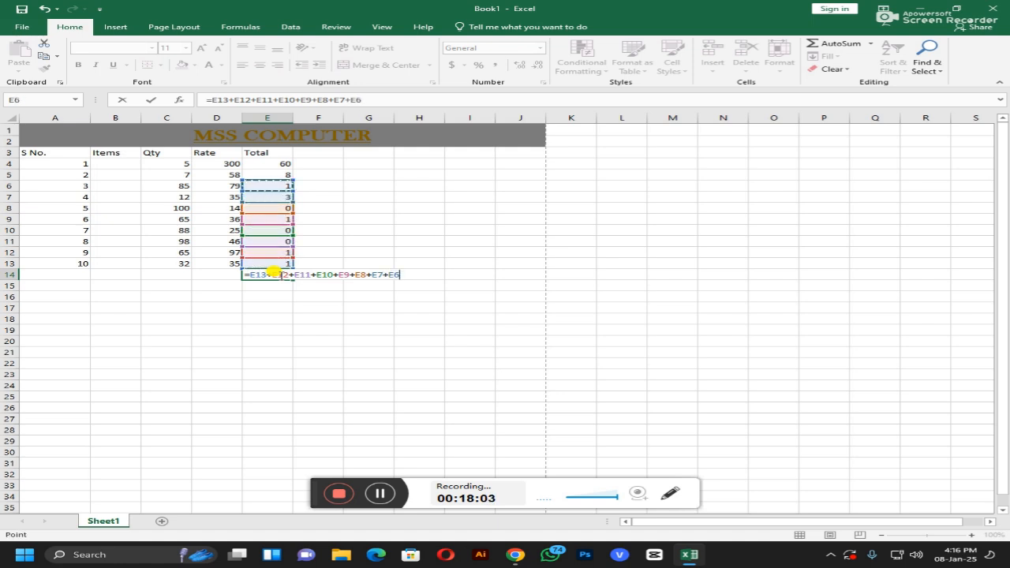
type("+")
key("Up")
key("Up")
key("Up")
key("Up")
key("Up")
key("Up")
key("Up")
key("Up")
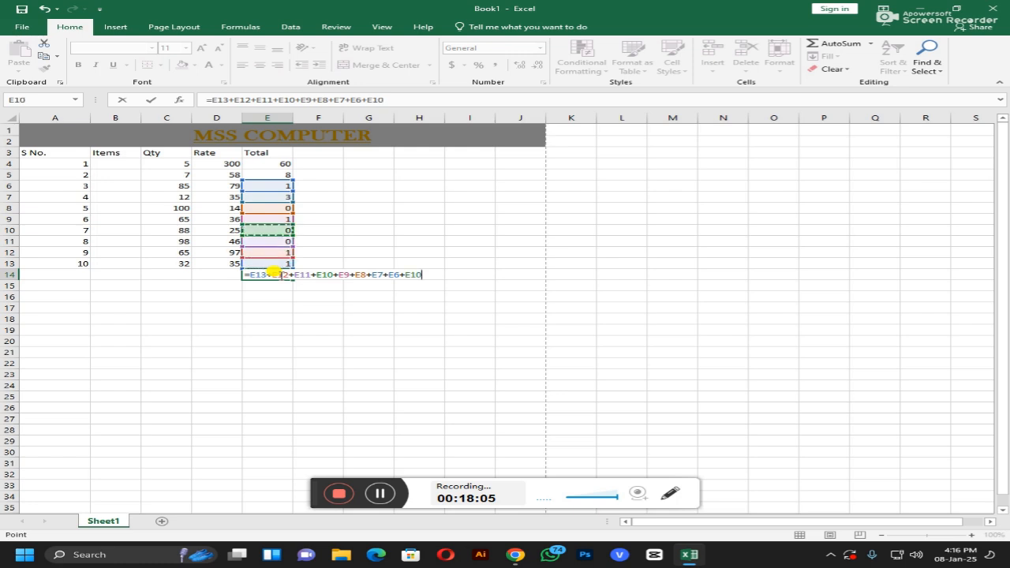
key("Up")
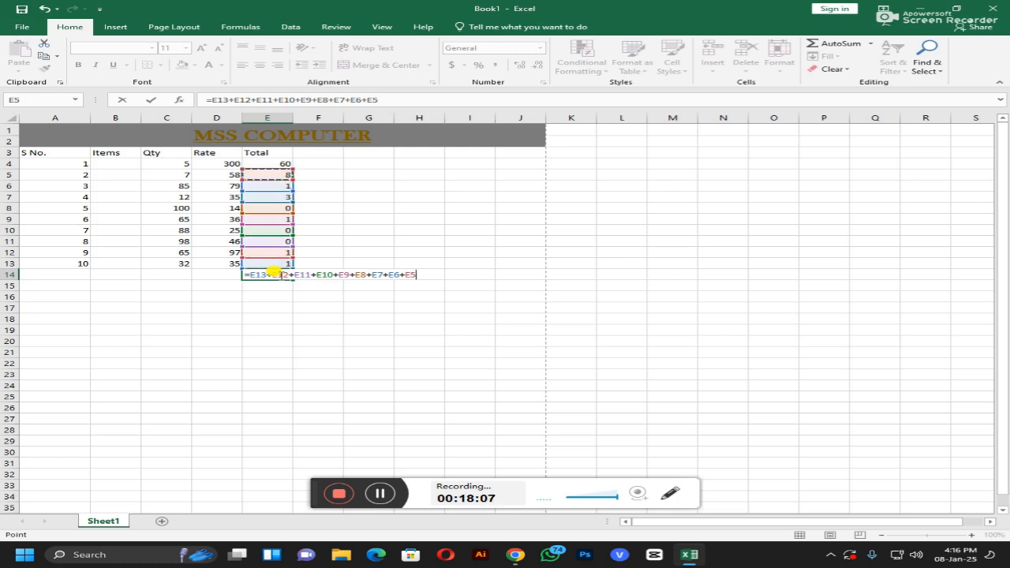
type("+")
key("Up")
key("Up")
key("Up")
key("Up")
key("Up")
key("Up")
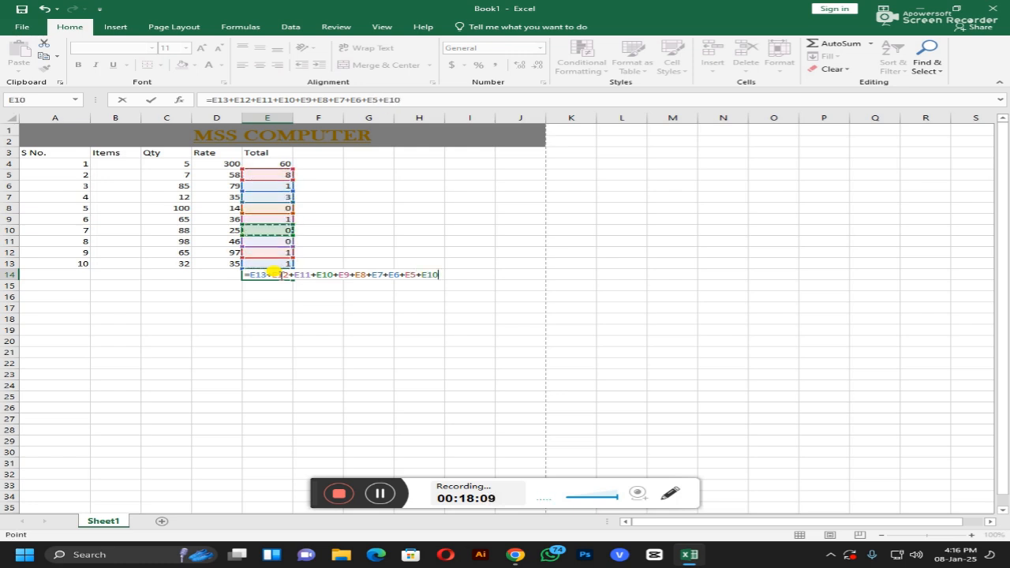
key("Up")
key("Up")
key("Up")
key("Up")
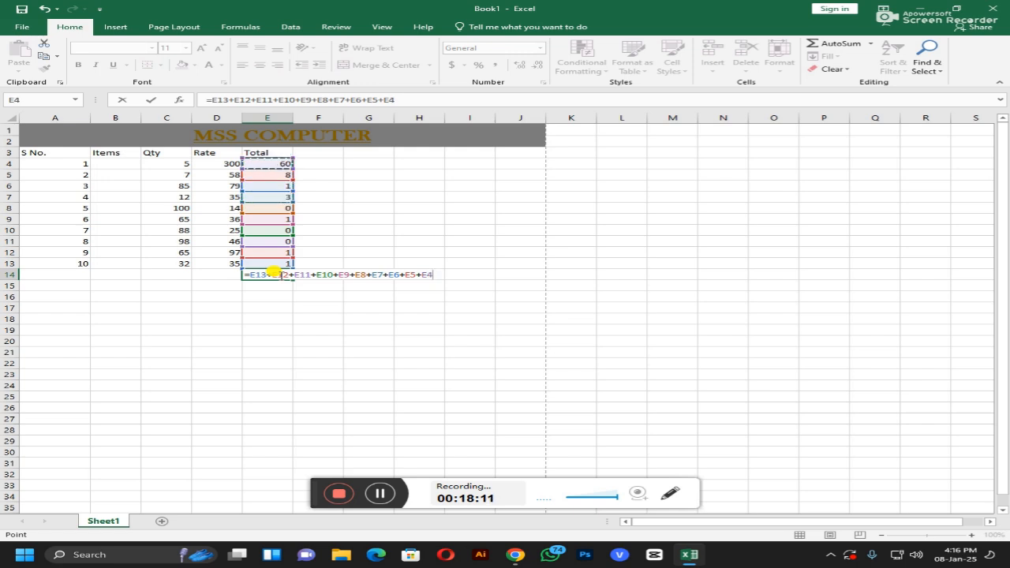
key("Return")
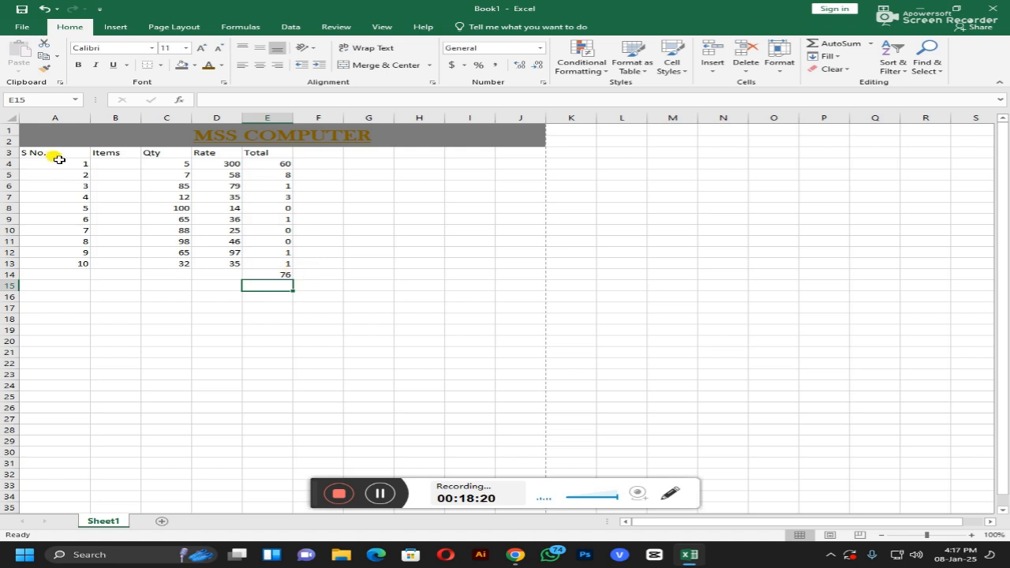
left_click(60, 326)
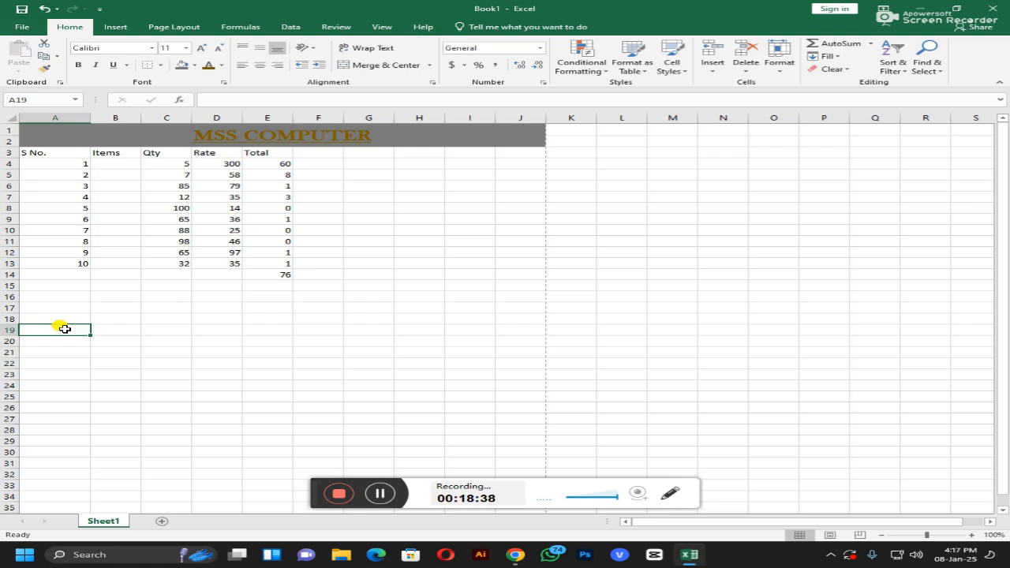
Step: Type 'Date' in F3, insert today's date 08-01-2025 into F4, and narrow column F
left_click(321, 163)
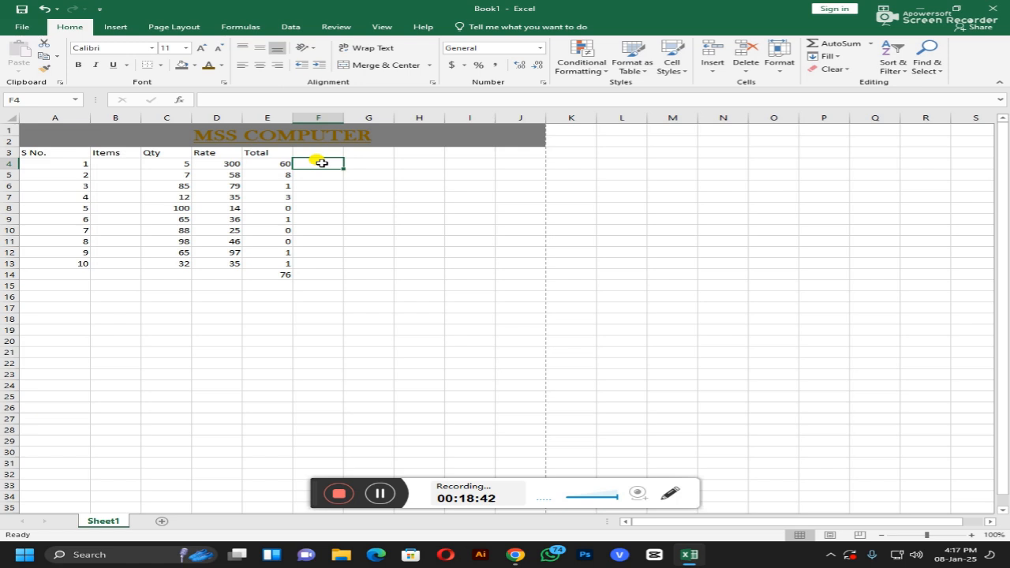
key("Up")
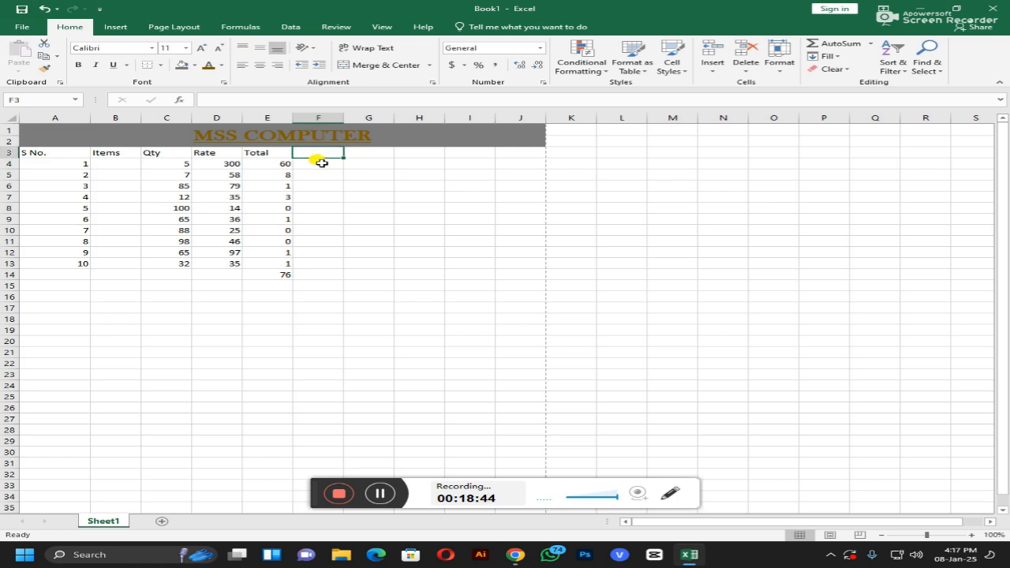
type("Date")
key("Return")
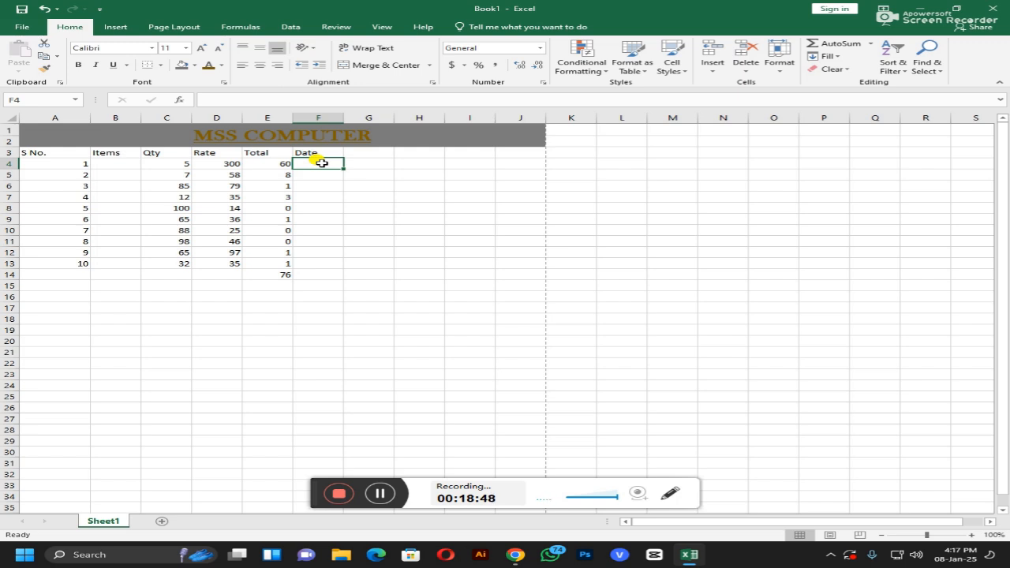
key("ctrl+semicolon")
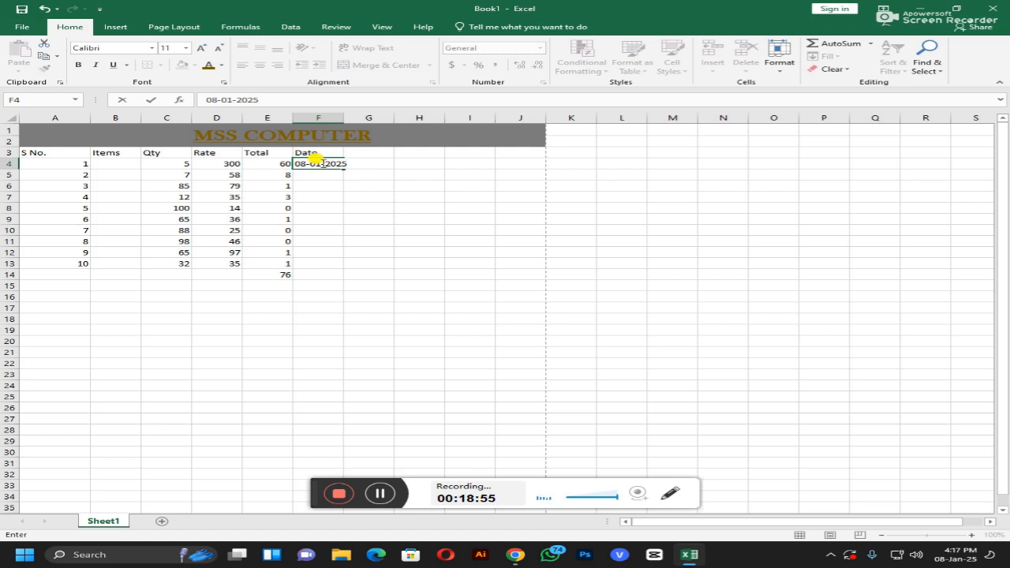
left_click(365, 196)
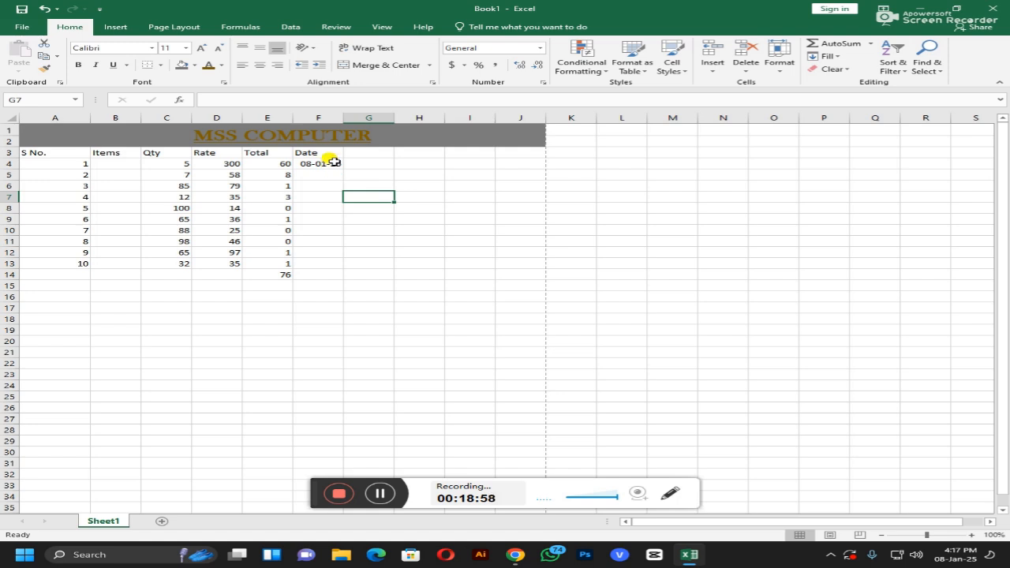
left_click_drag(343, 118, 334, 119)
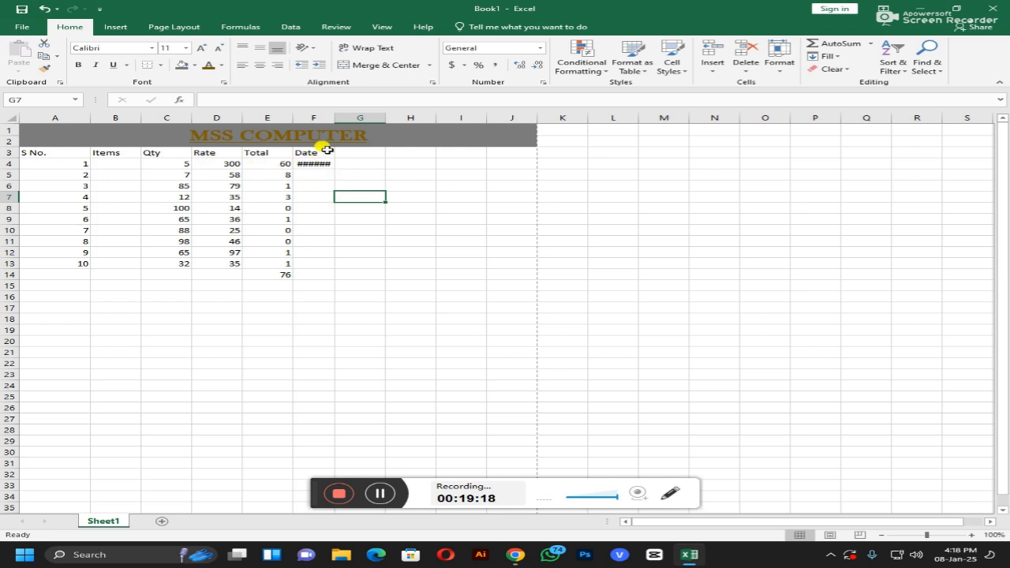
Step: AutoFit column F to show the date, then delete the date from F4
double_click(334, 117)
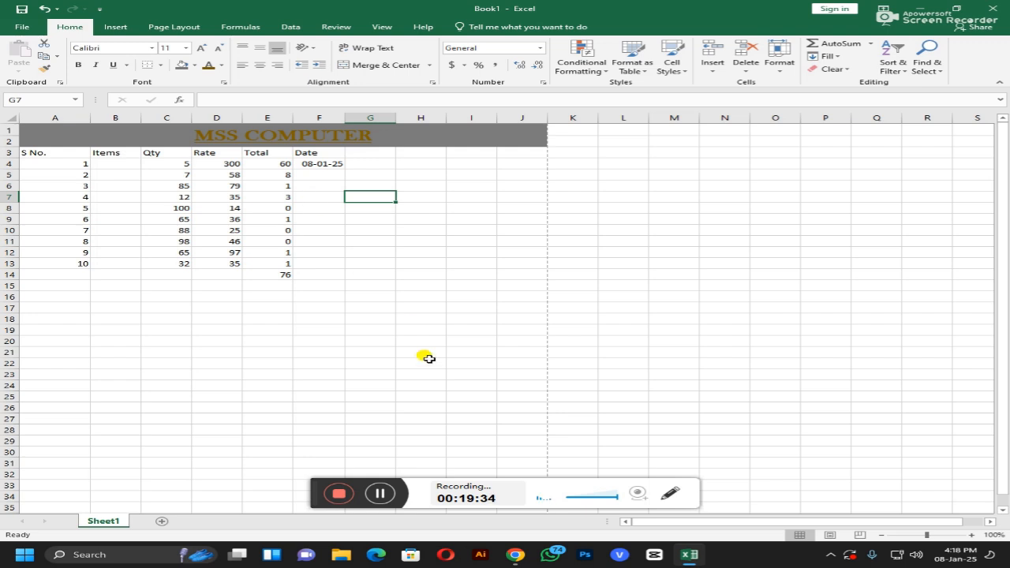
left_click(387, 496)
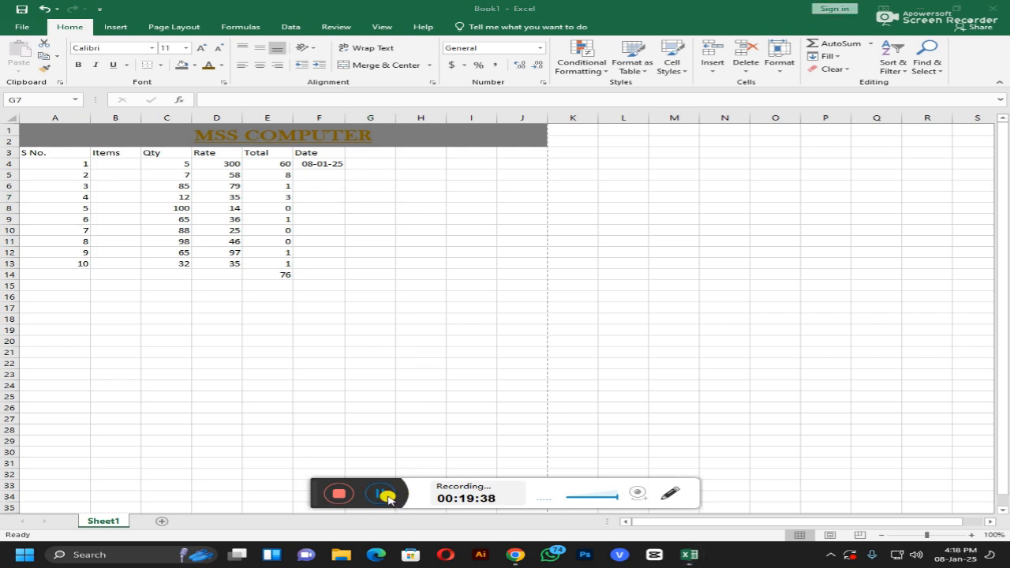
left_click(309, 165)
left_click(315, 163)
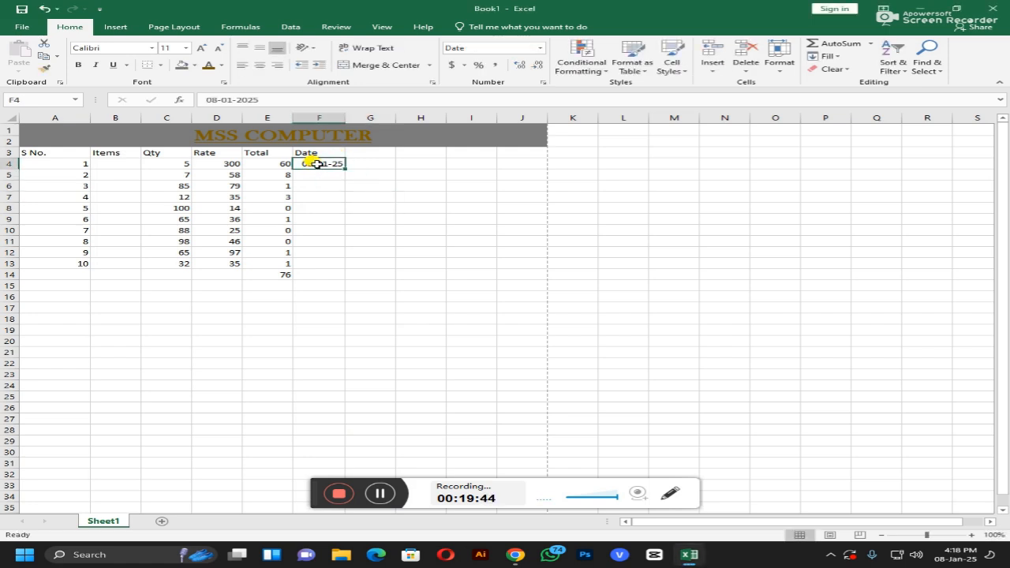
key("Delete")
left_click(323, 175)
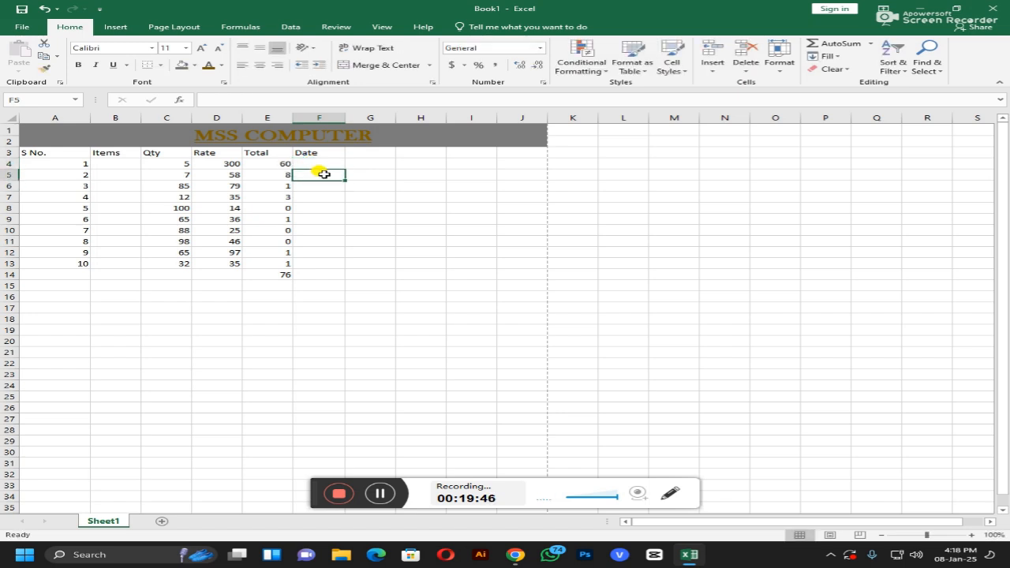
left_click(360, 239)
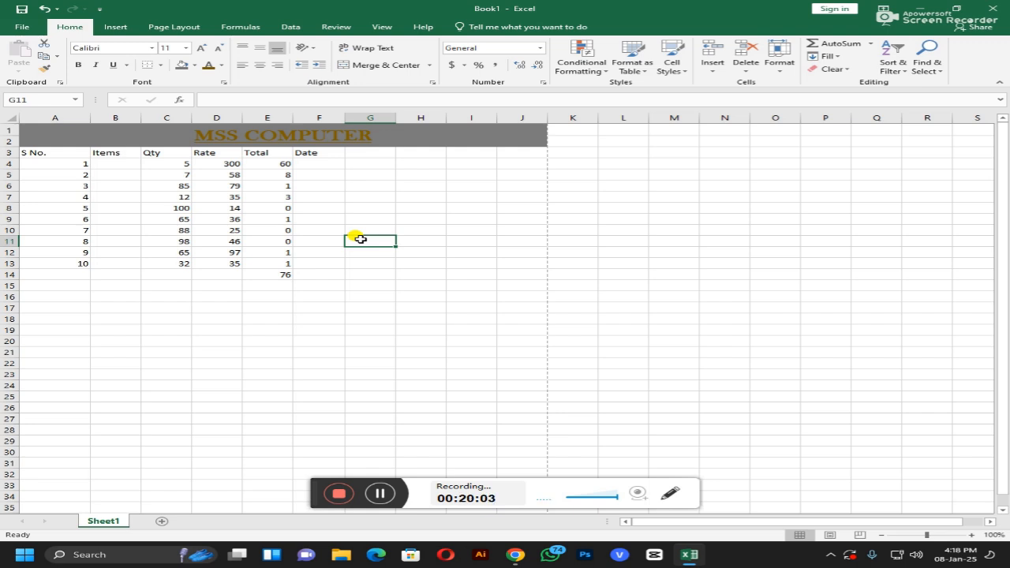
Step: Apply All Borders to A3:F14, from the S No. heading row to the total row
left_click(49, 153)
left_click_drag(49, 152, 308, 273)
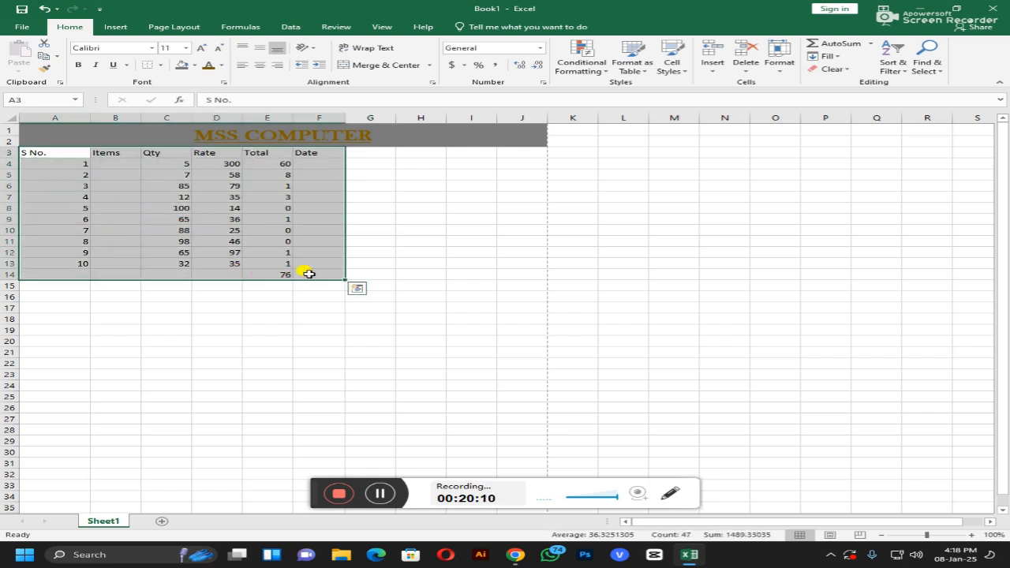
left_click(161, 66)
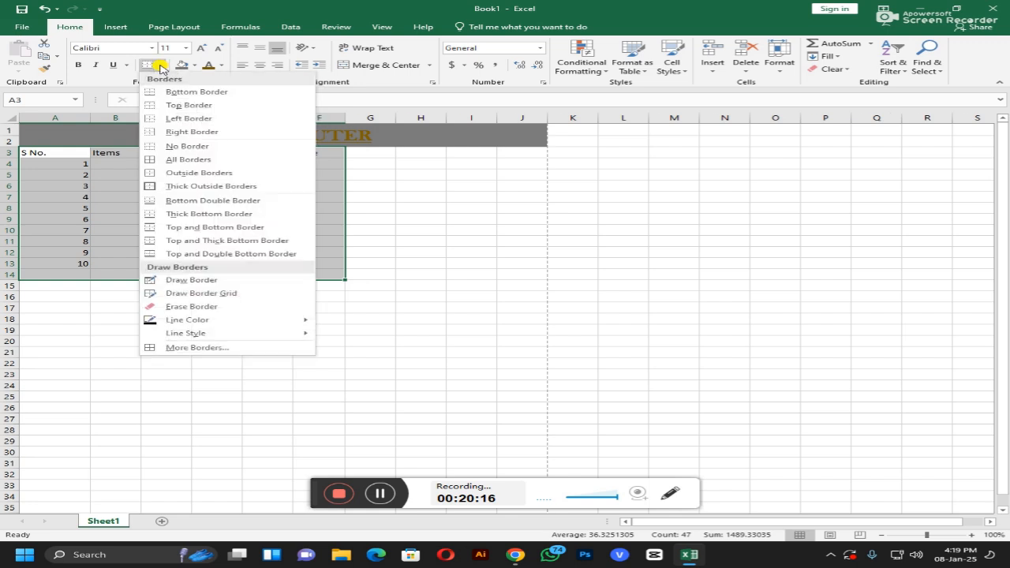
left_click(190, 161)
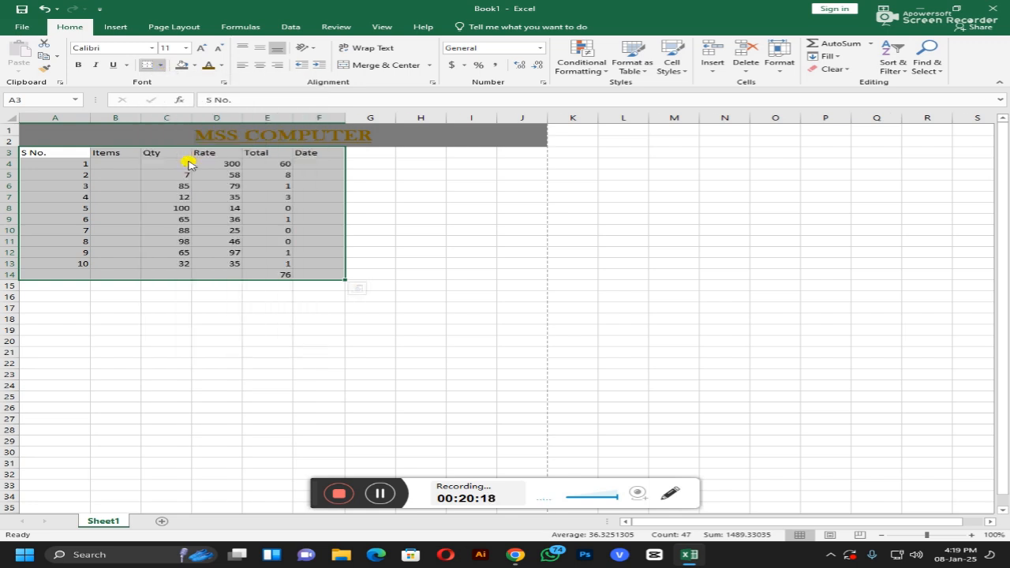
left_click(210, 326)
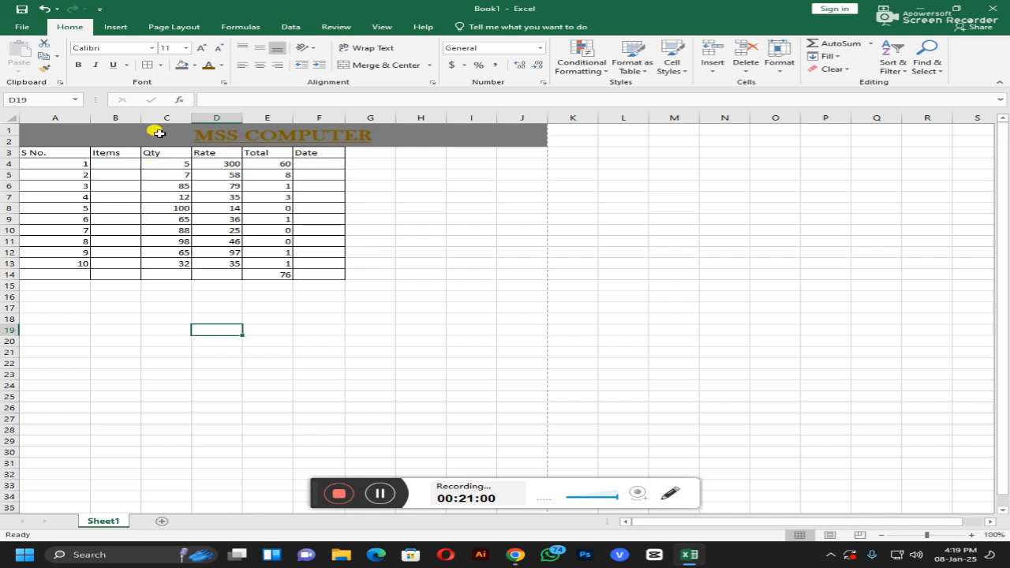
left_click(372, 502)
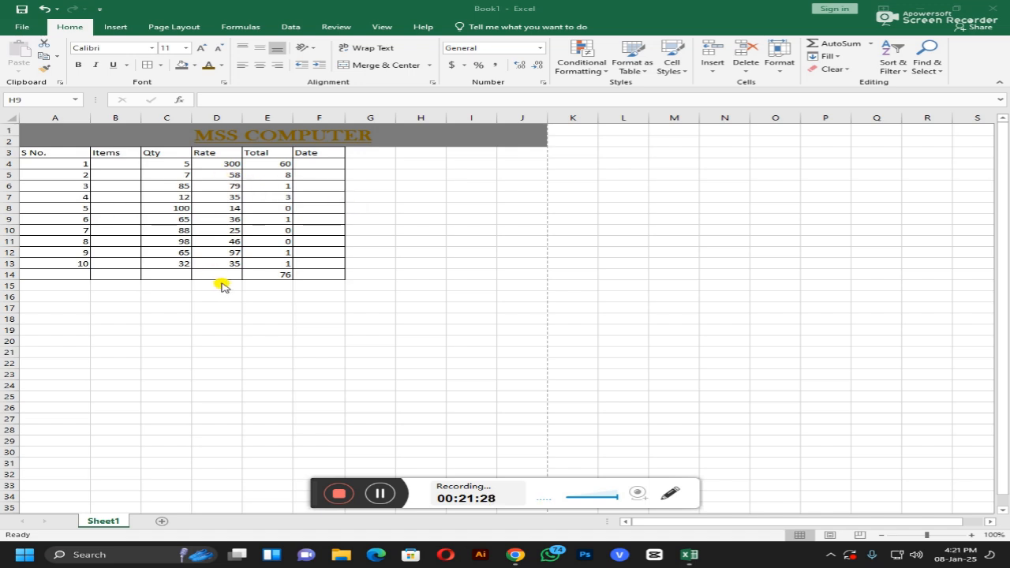
Step: Copy the whole MSS COMPUTER table (A1:J14) with its title
left_click(44, 149)
left_click_drag(43, 136, 197, 273)
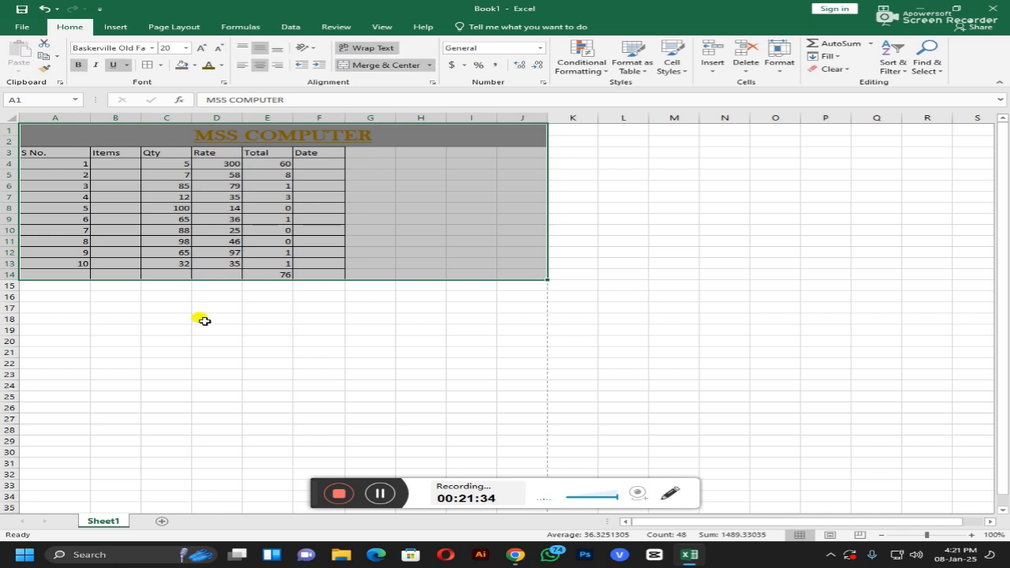
key("ctrl+c")
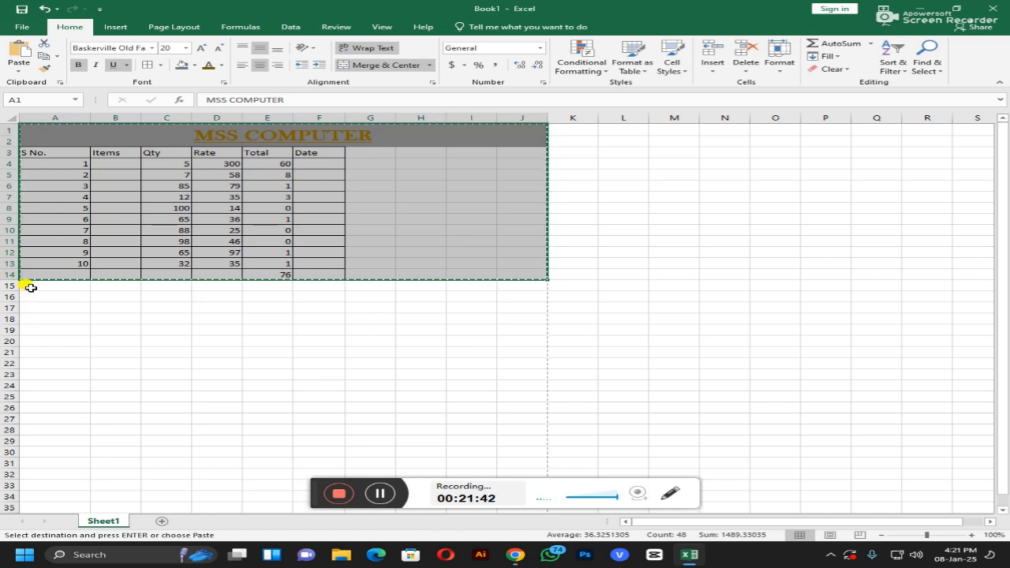
Step: Paste copies of the table at A17 and at A33
left_click(30, 311)
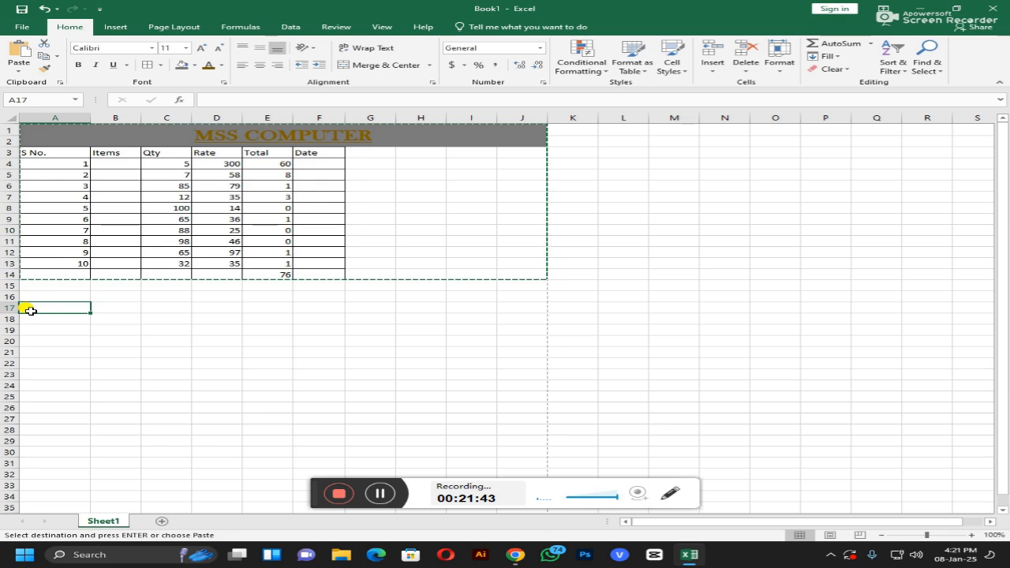
key("ctrl+v")
scroll(138, 295, "down", 8)
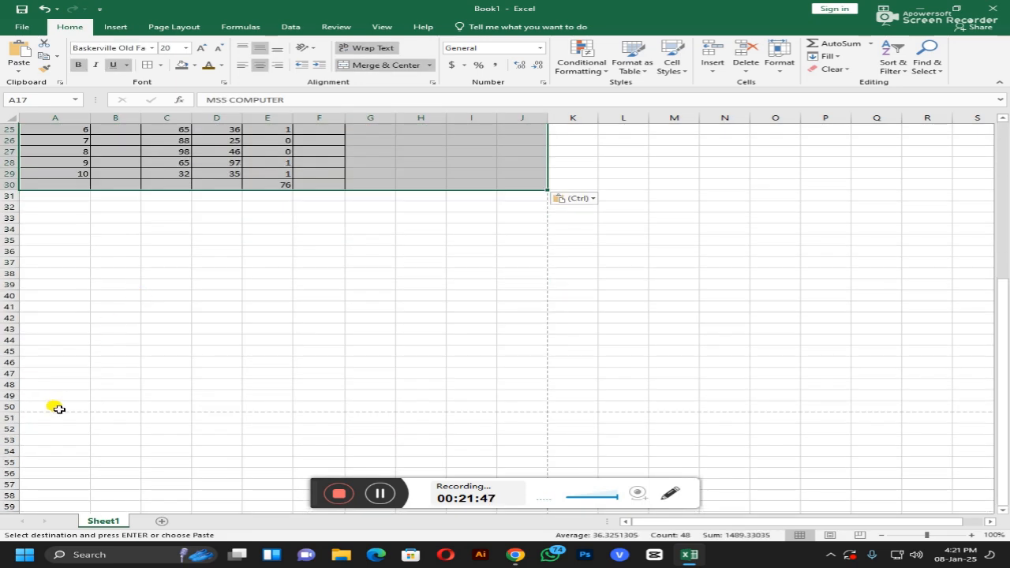
left_click(39, 219)
key("ctrl+v")
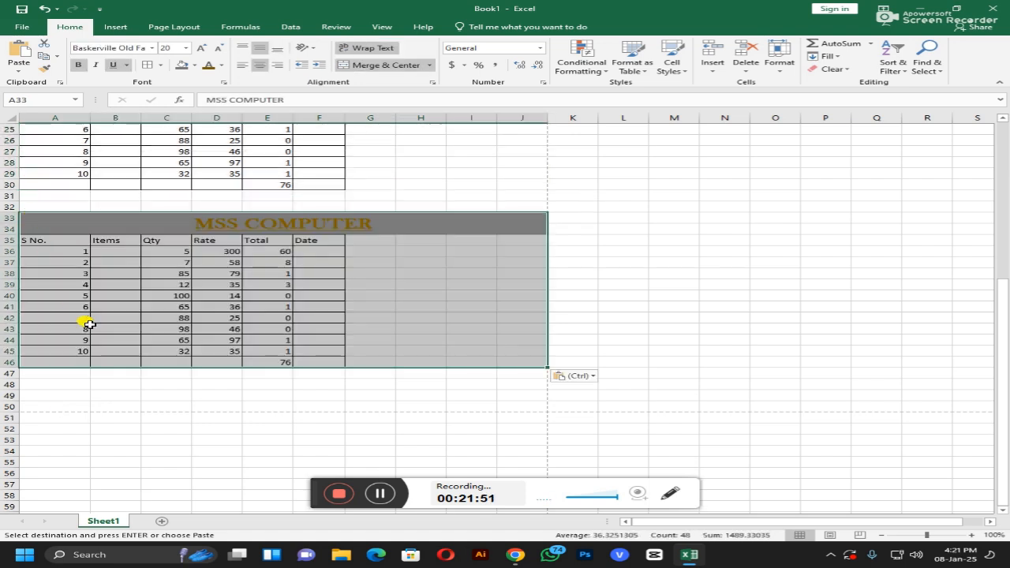
Step: Deselect the pasted table and scroll through the sheet to check all three copies
scroll(144, 372, "up", 8)
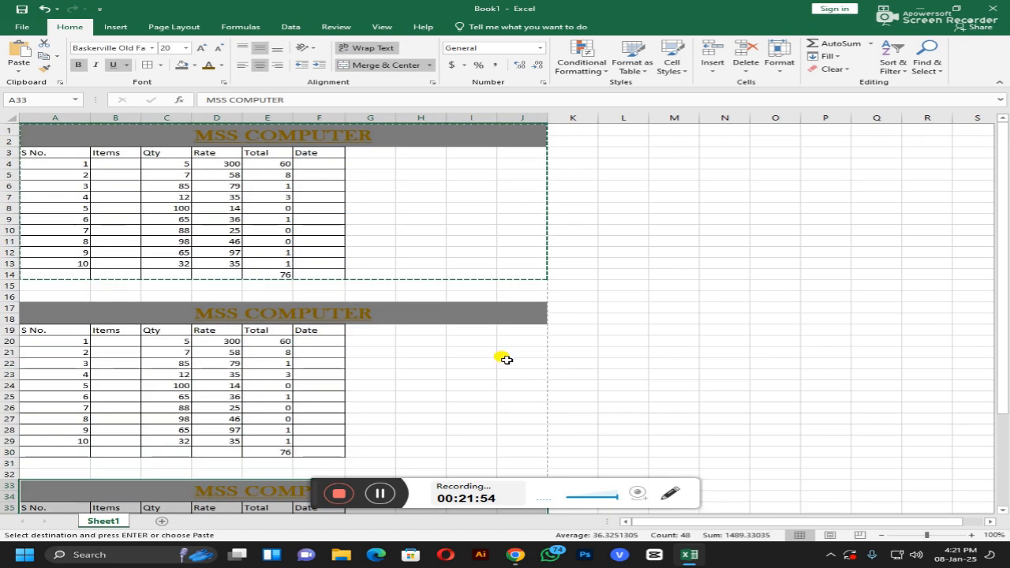
left_click(482, 351)
left_click(458, 253)
left_click(411, 255)
left_click(402, 309)
left_click(418, 352)
double_click(418, 362)
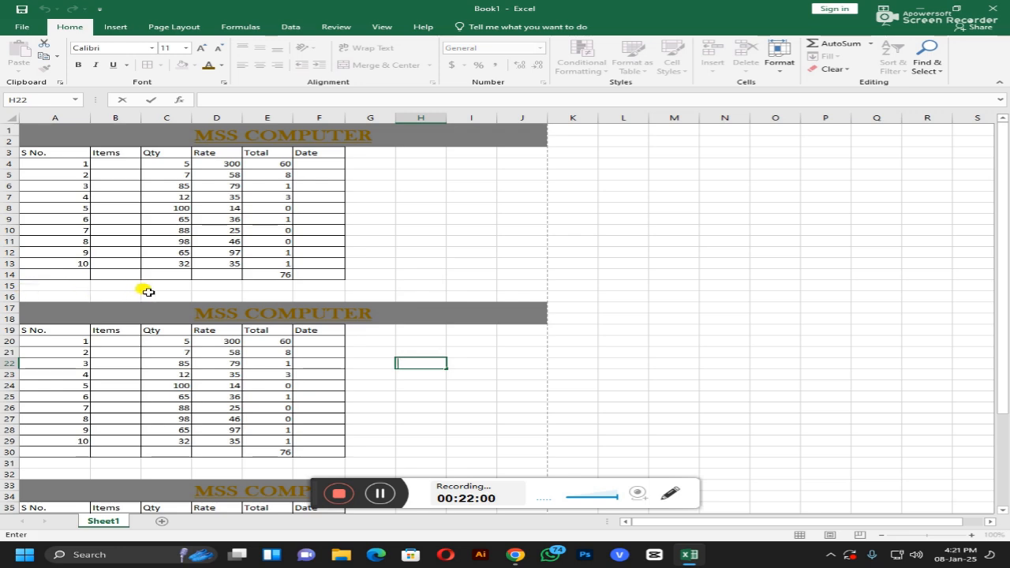
scroll(540, 288, "down", 9)
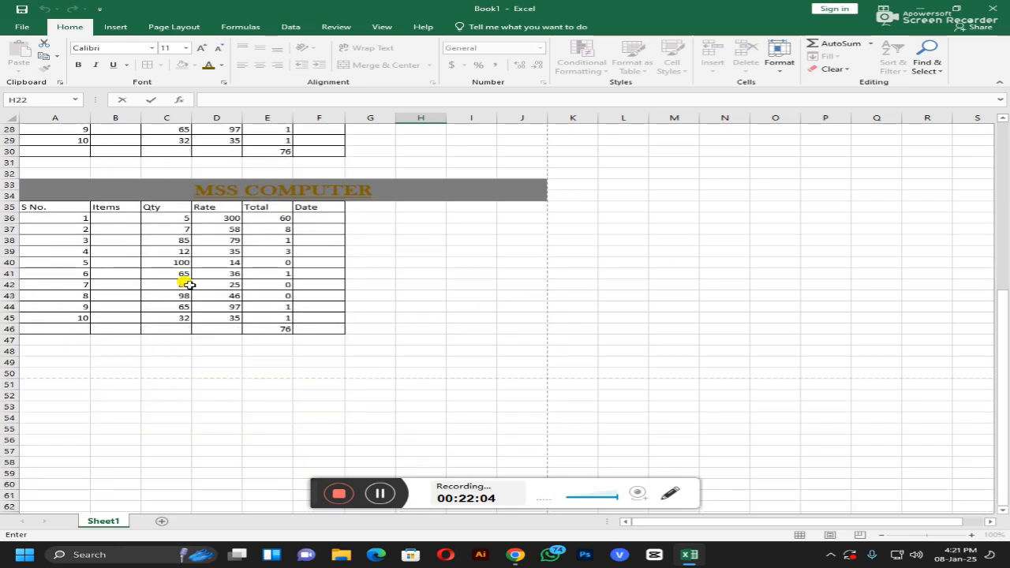
scroll(198, 286, "up", 9)
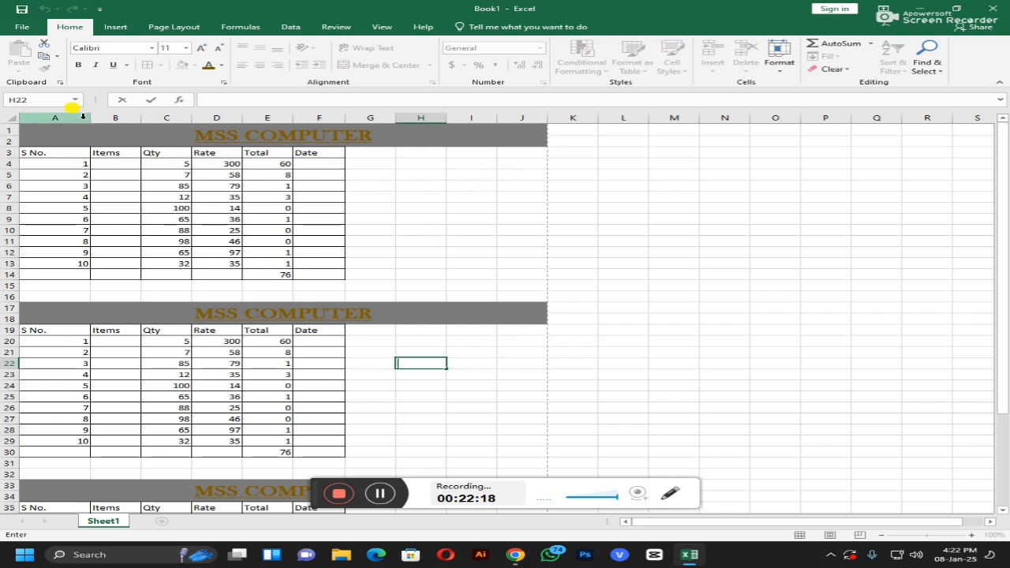
Step: Widen column A of the tables by dragging its header border
left_click(162, 196)
left_click(71, 152)
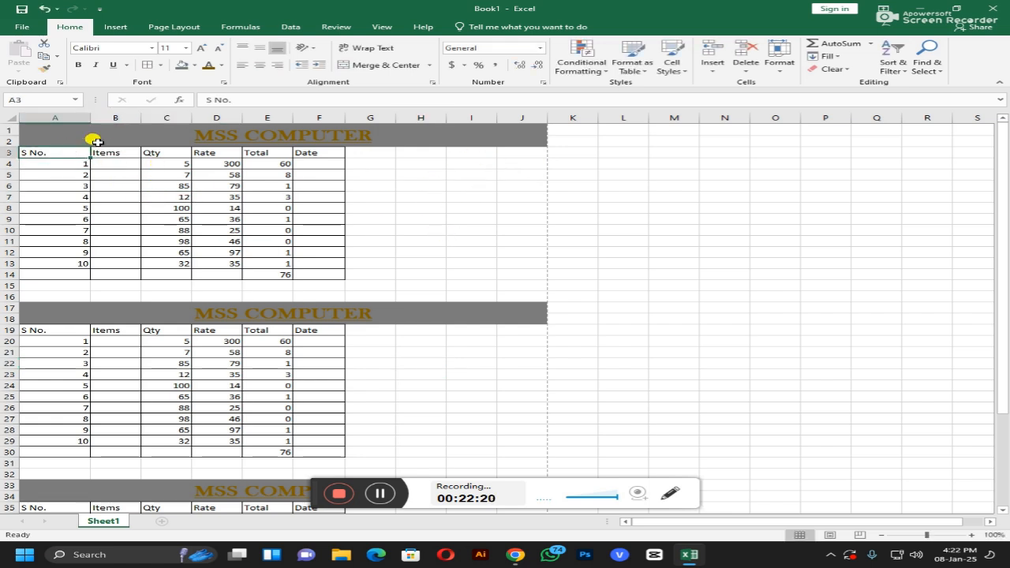
left_click_drag(89, 116, 539, 117)
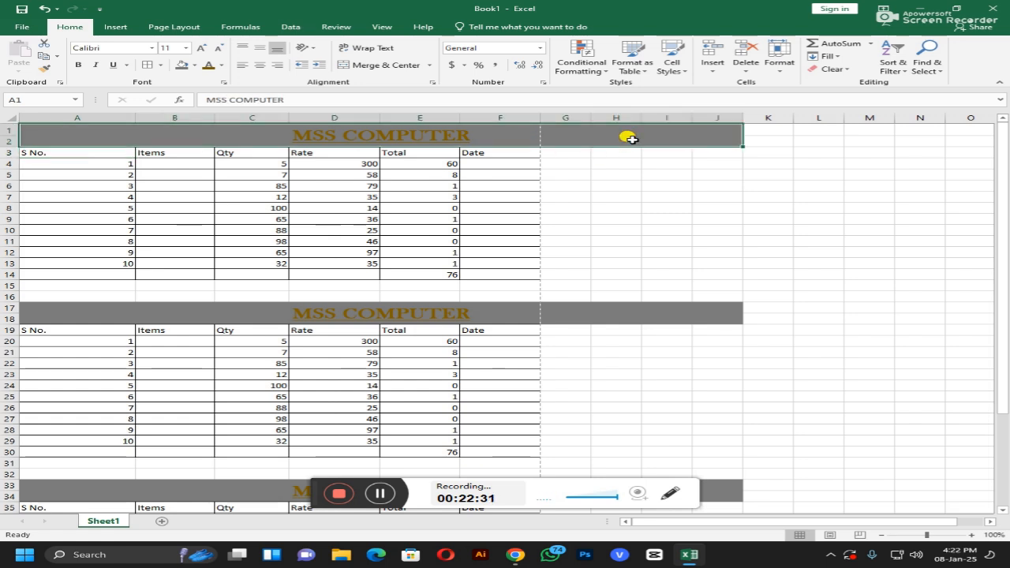
Step: Hide the empty columns G to J so the title bands end at column F
left_click(627, 136)
left_click_drag(736, 115, 541, 129)
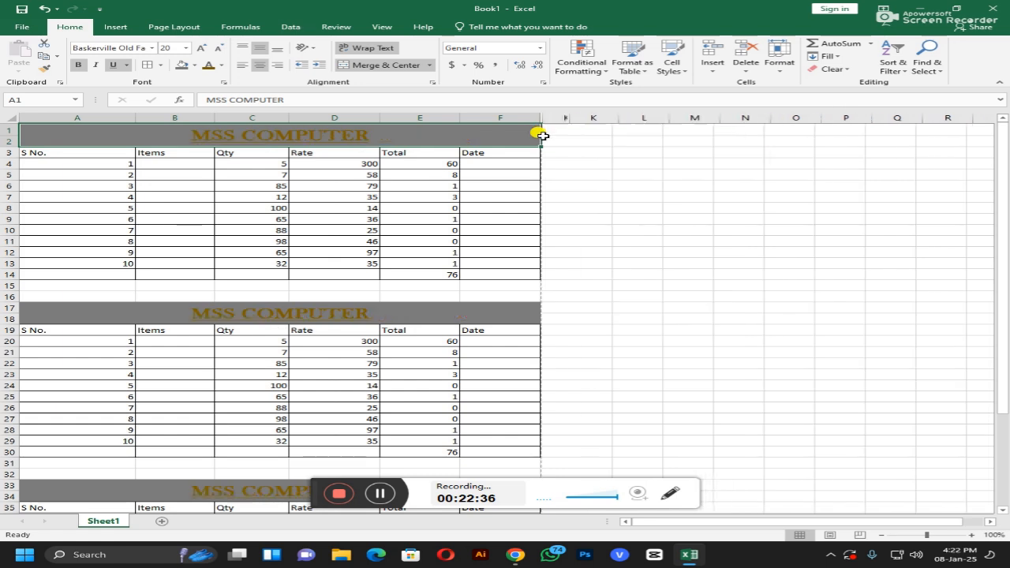
left_click(650, 164)
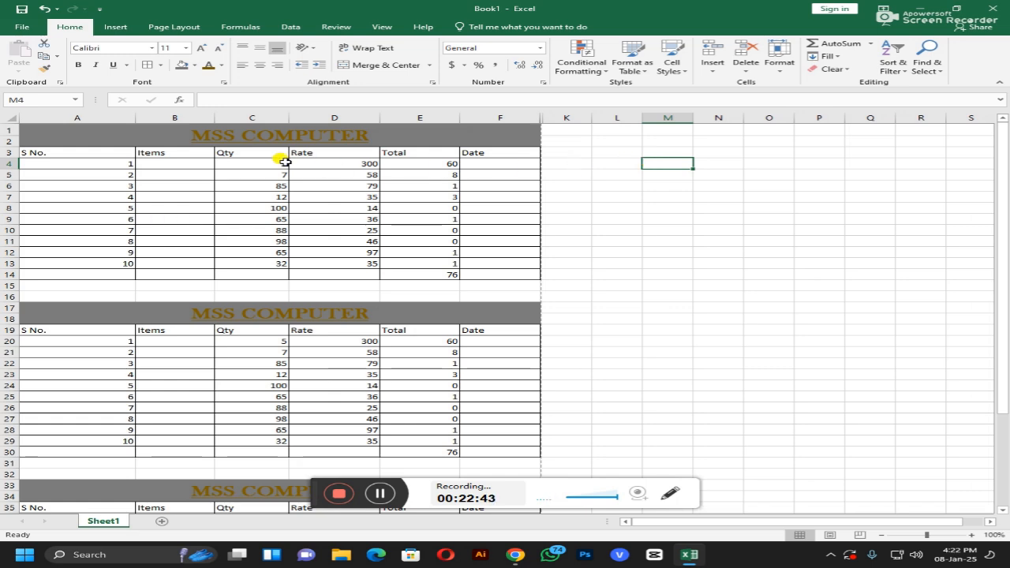
Step: Scroll through the sheet to review the three finished tables
scroll(284, 161, "down", 11)
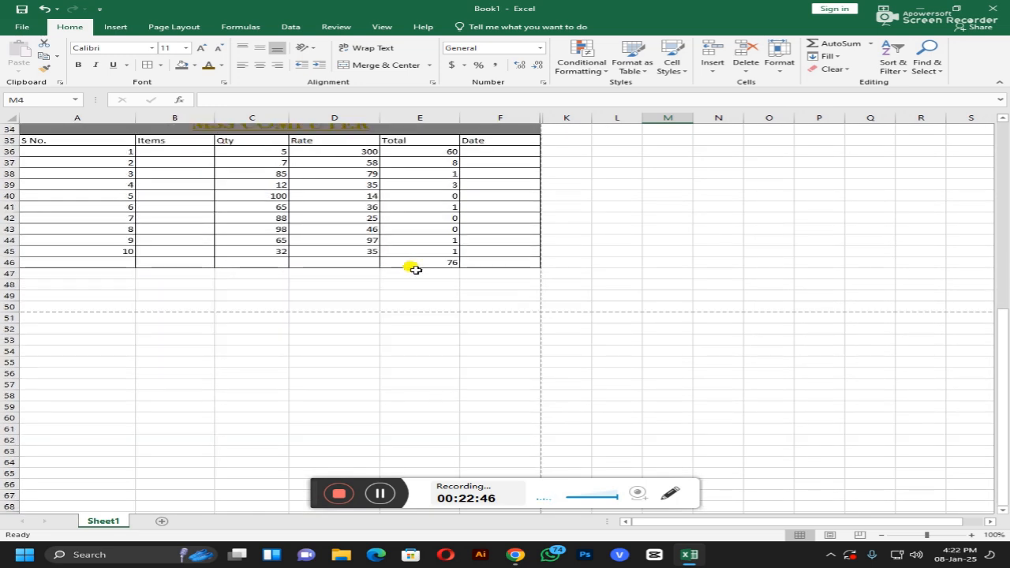
scroll(411, 267, "up", 3)
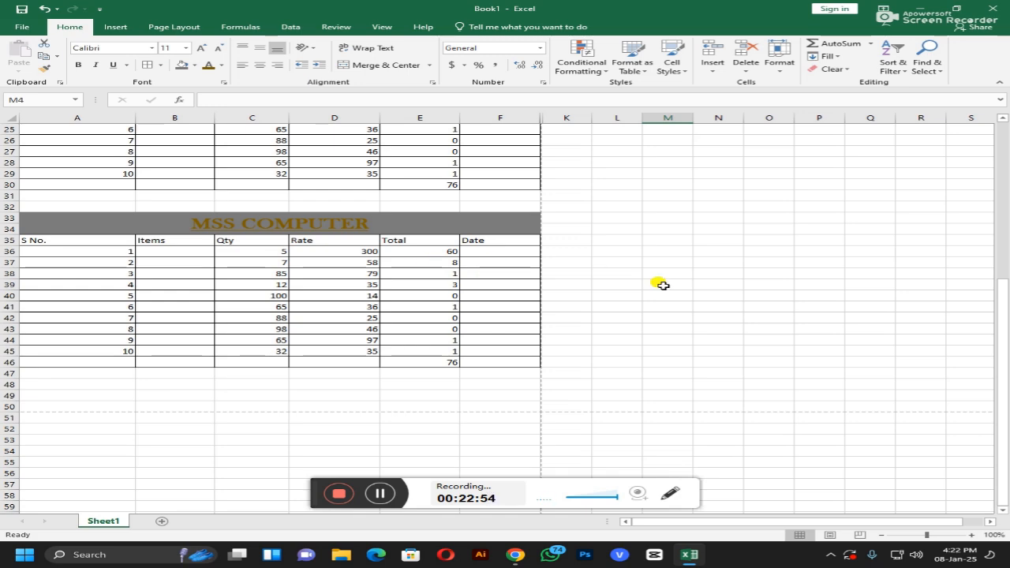
scroll(659, 283, "up", 3)
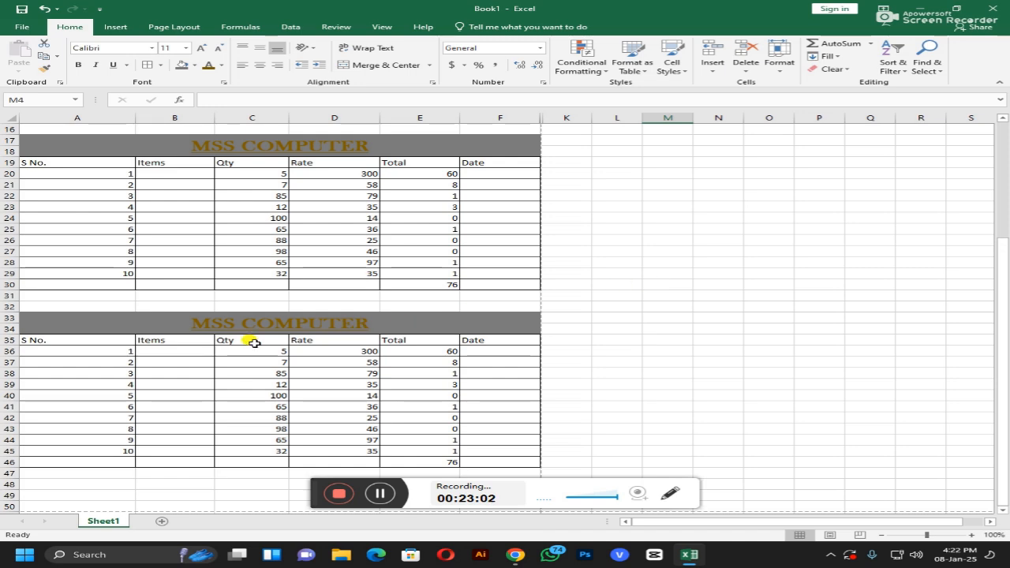
scroll(300, 328, "up", 3)
scroll(305, 328, "up", 2)
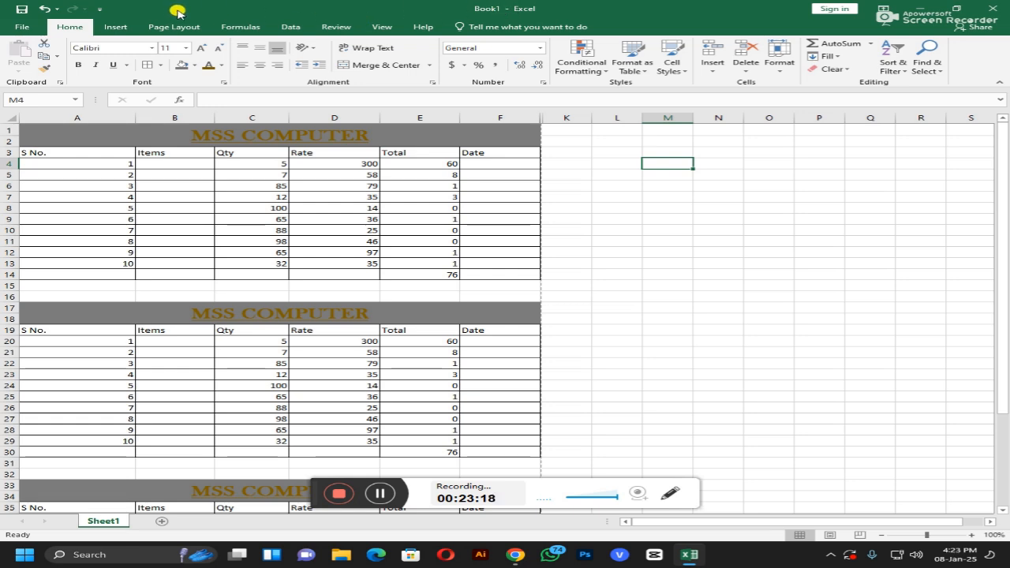
Step: Browse the ribbon tabs back to Home, then minimize Excel and bring up Chrome's YouTube page
left_click(109, 27)
left_click(178, 27)
left_click(239, 27)
left_click(288, 27)
left_click(335, 26)
left_click(382, 27)
left_click(423, 27)
left_click(67, 27)
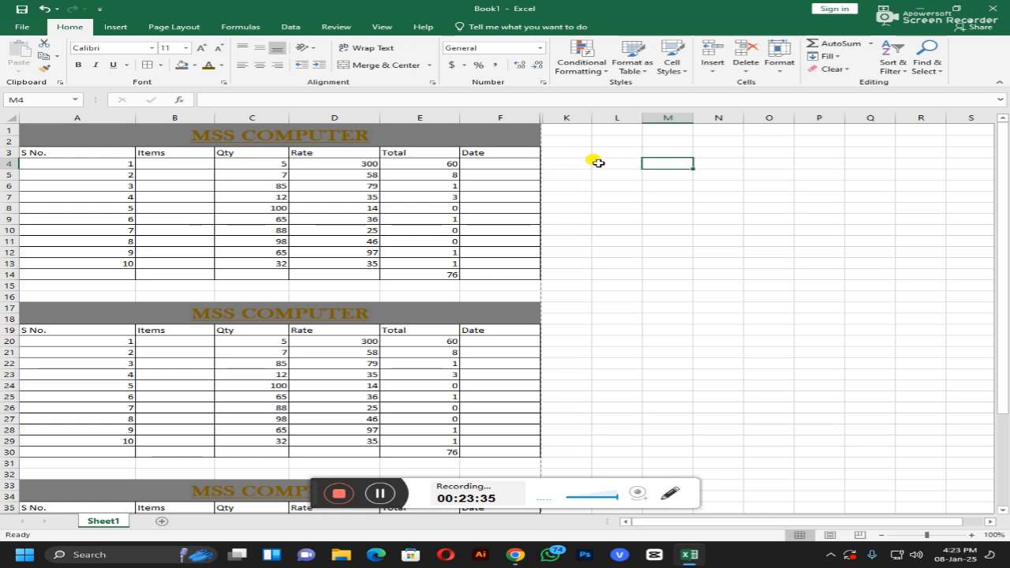
left_click(919, 8)
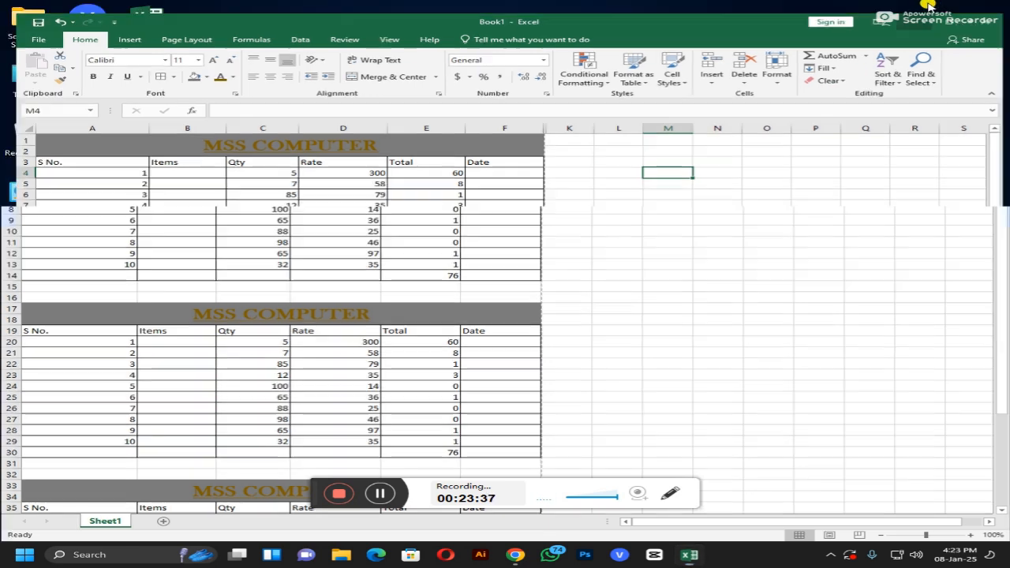
left_click(513, 556)
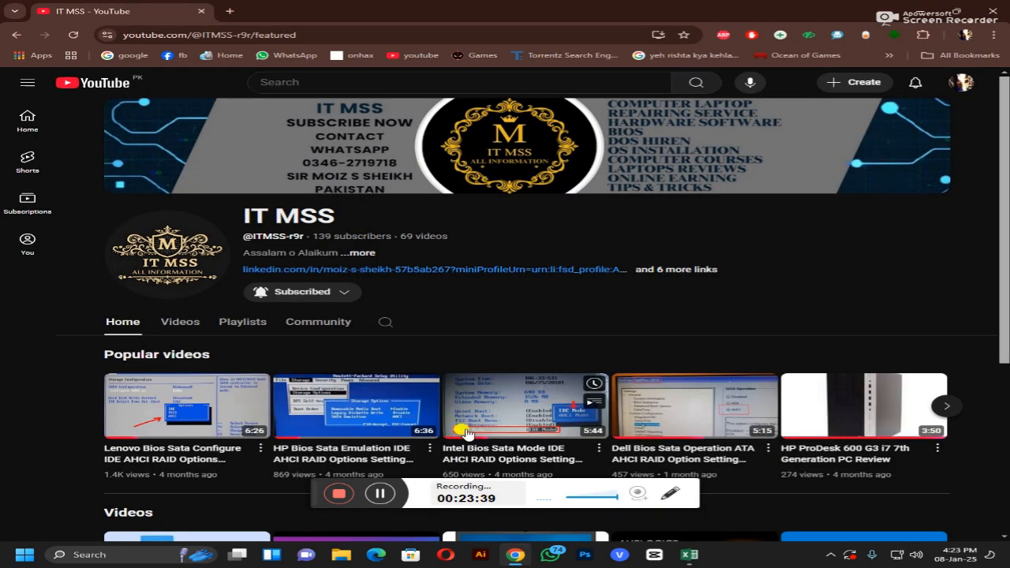